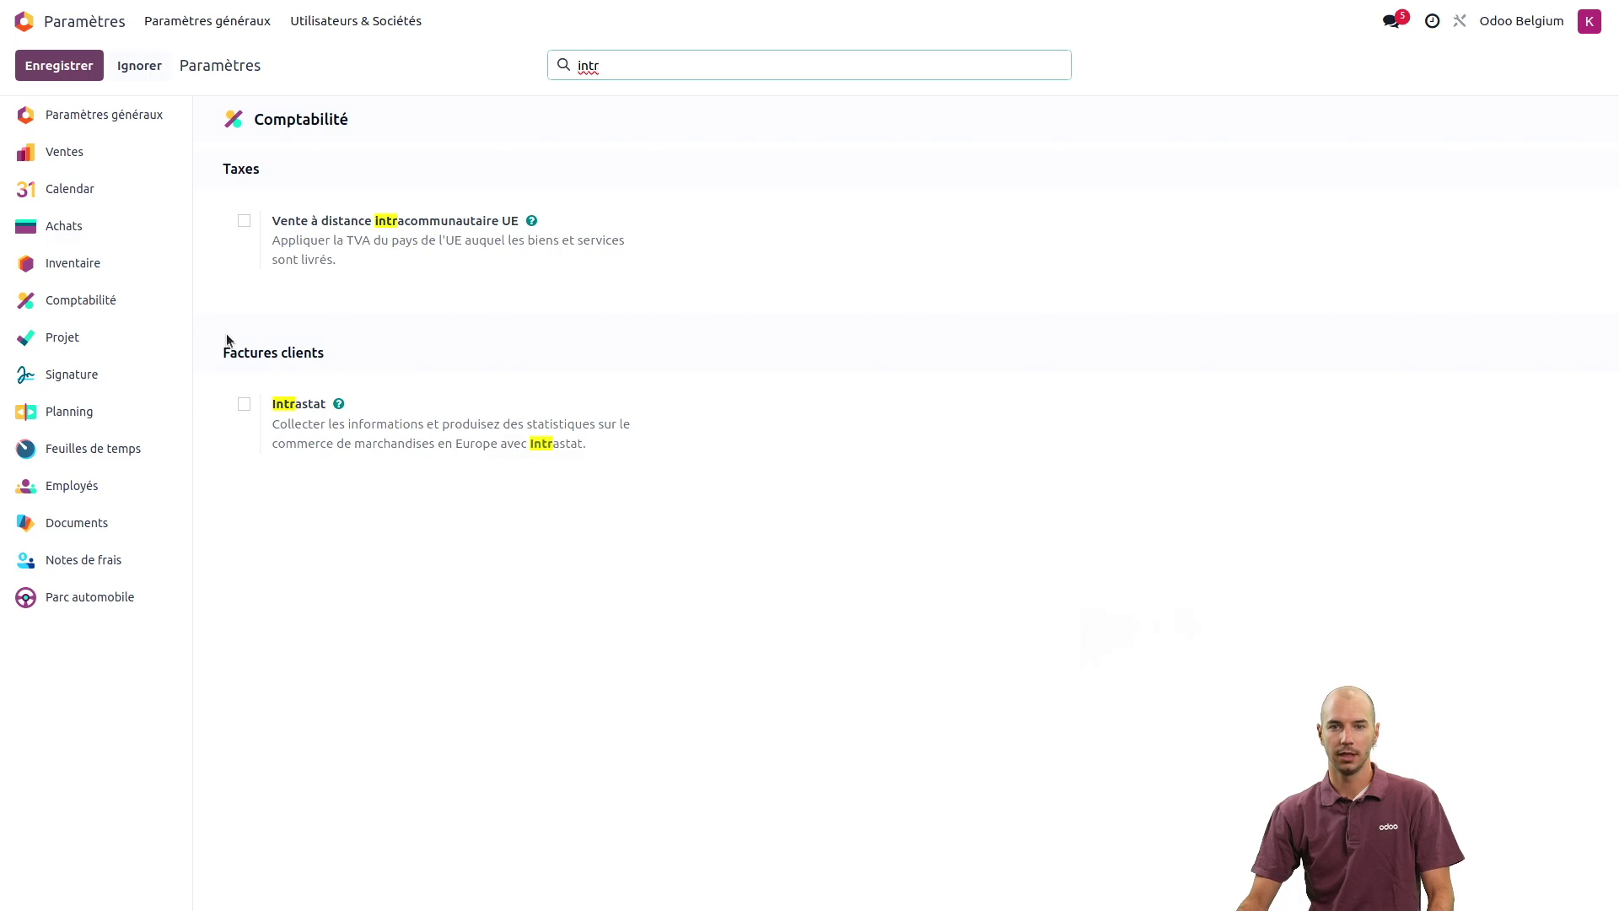
- Tick the Intrastat checkbox under Factures clients and save the settings
{"action": "left_click", "coordinate": [244, 404]}
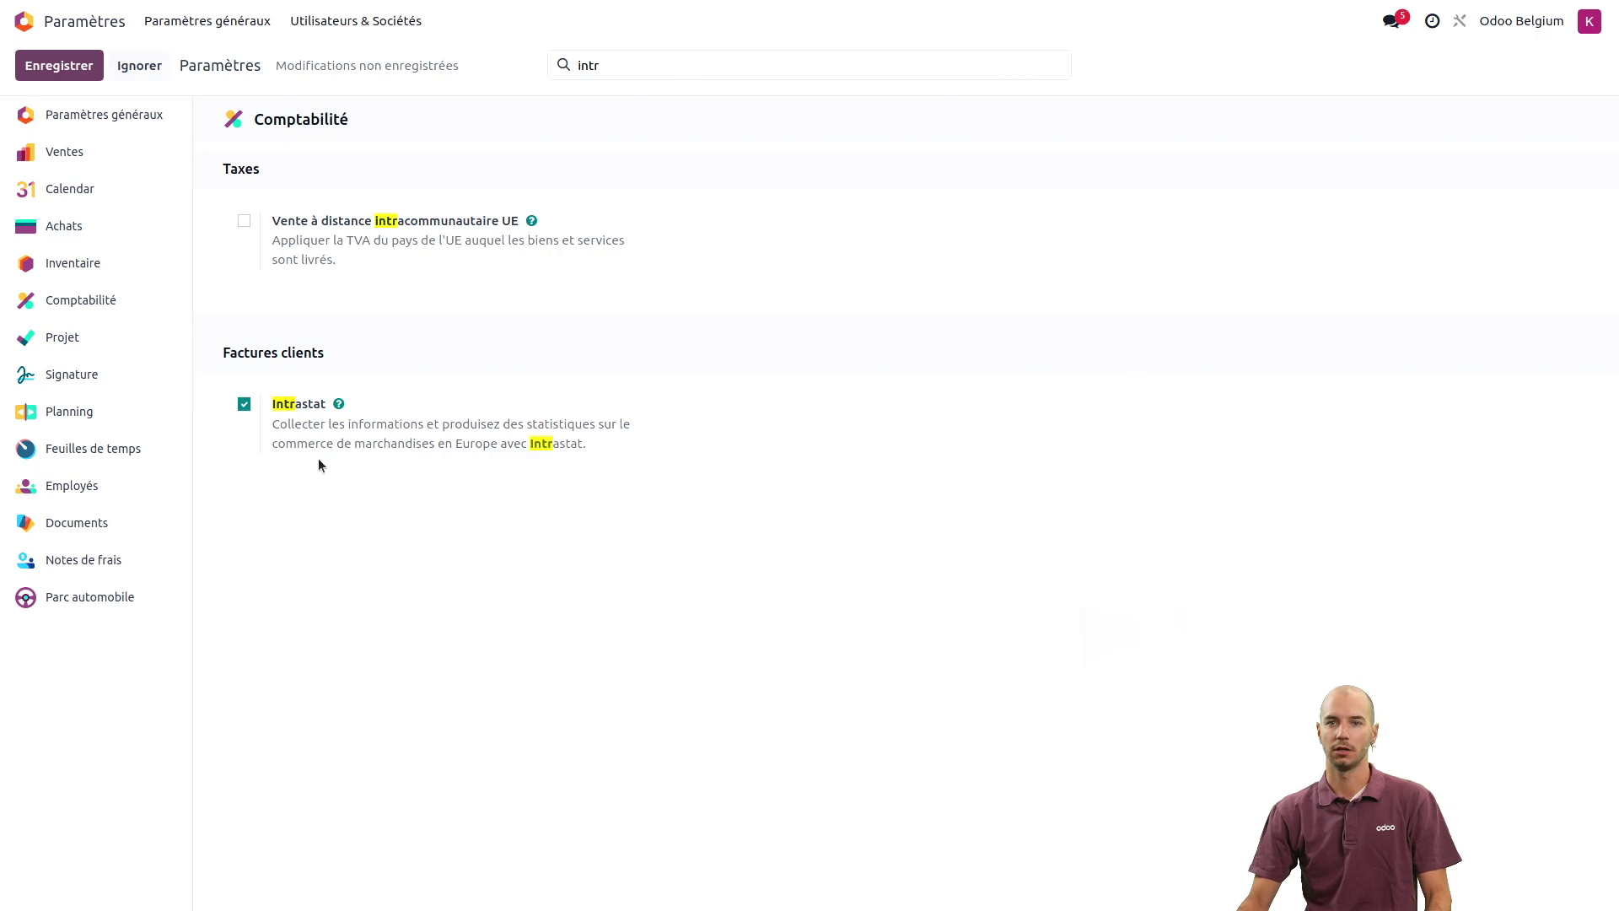
{"action": "left_click", "coordinate": [69, 67]}
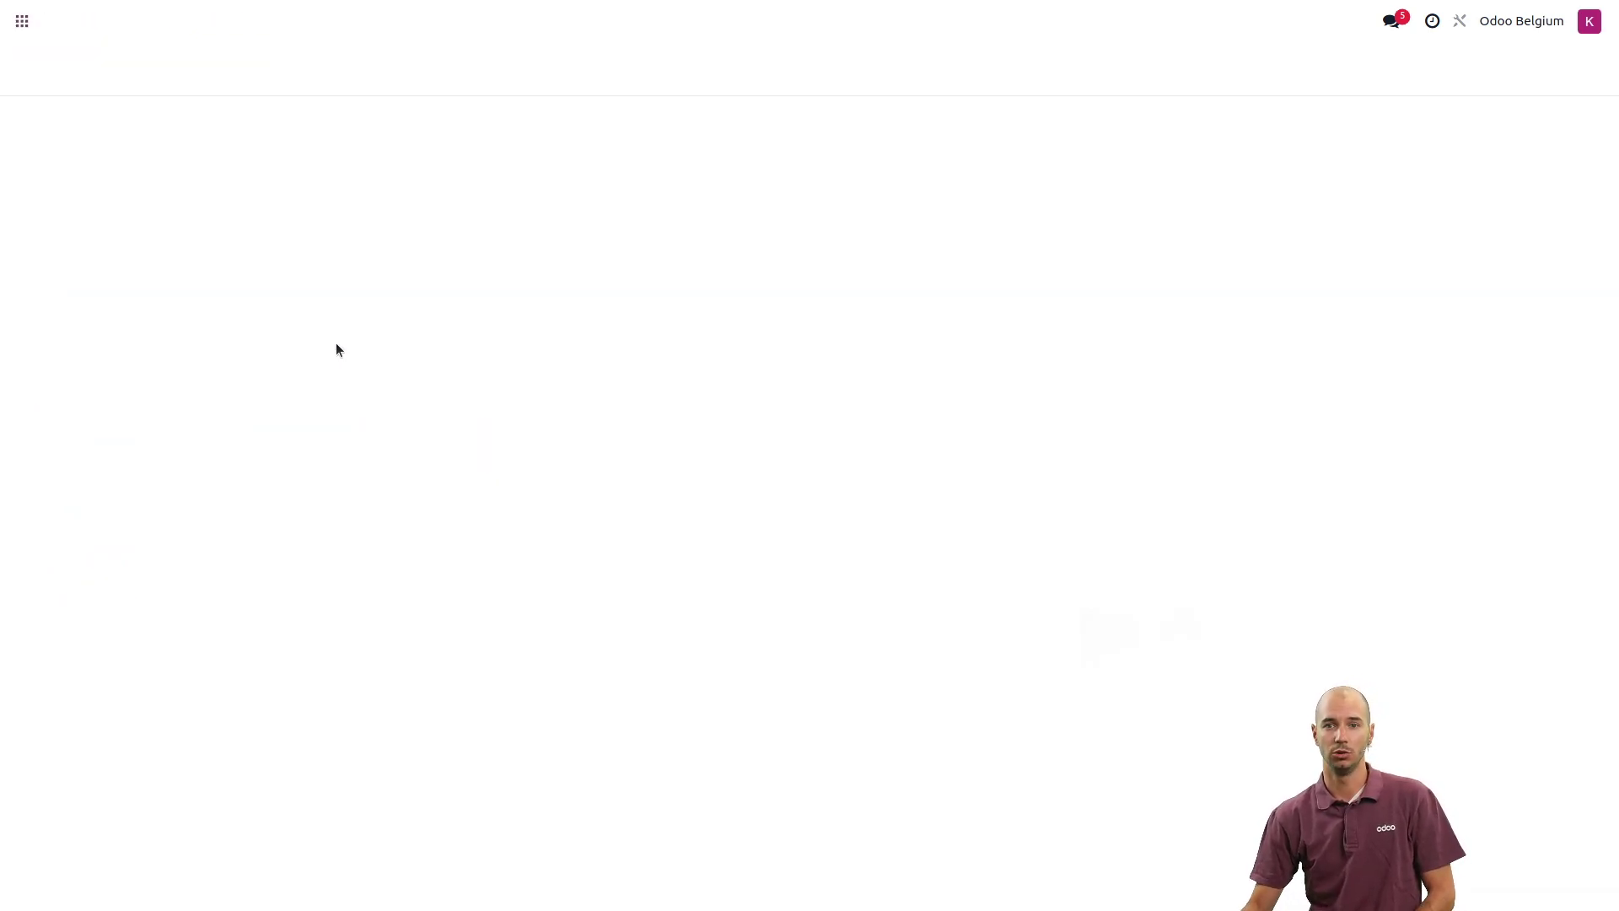
- Choose '2 Walloon region' as Région Intrastat de la société and save, leaving transaction codes empty
{"action": "type", "text": "intr"}
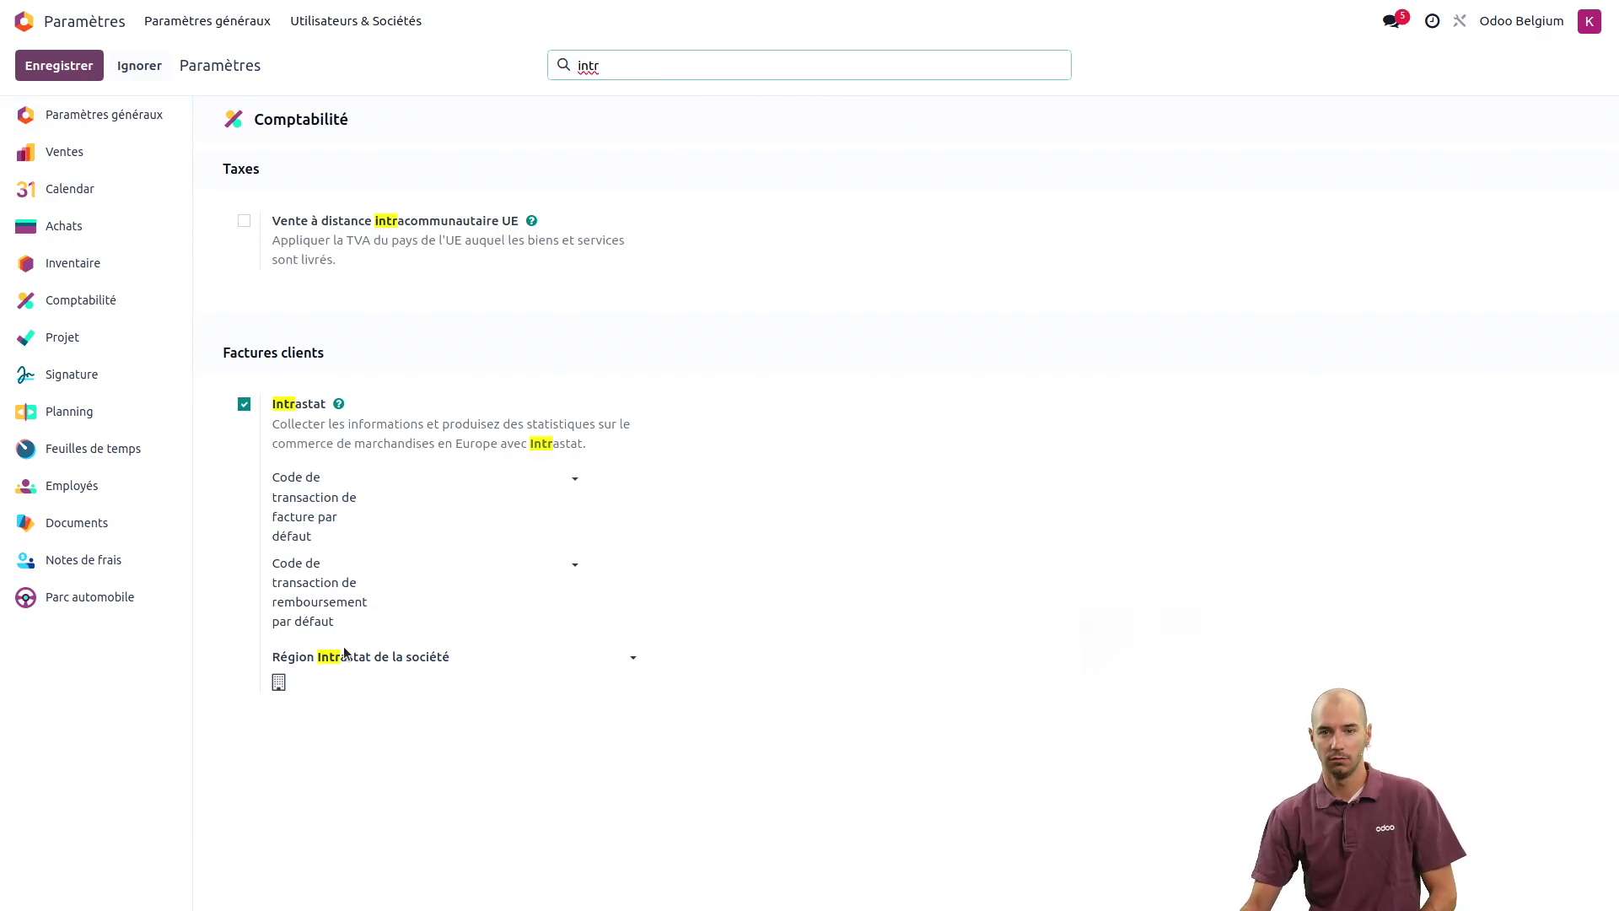
{"action": "left_click", "coordinate": [568, 656]}
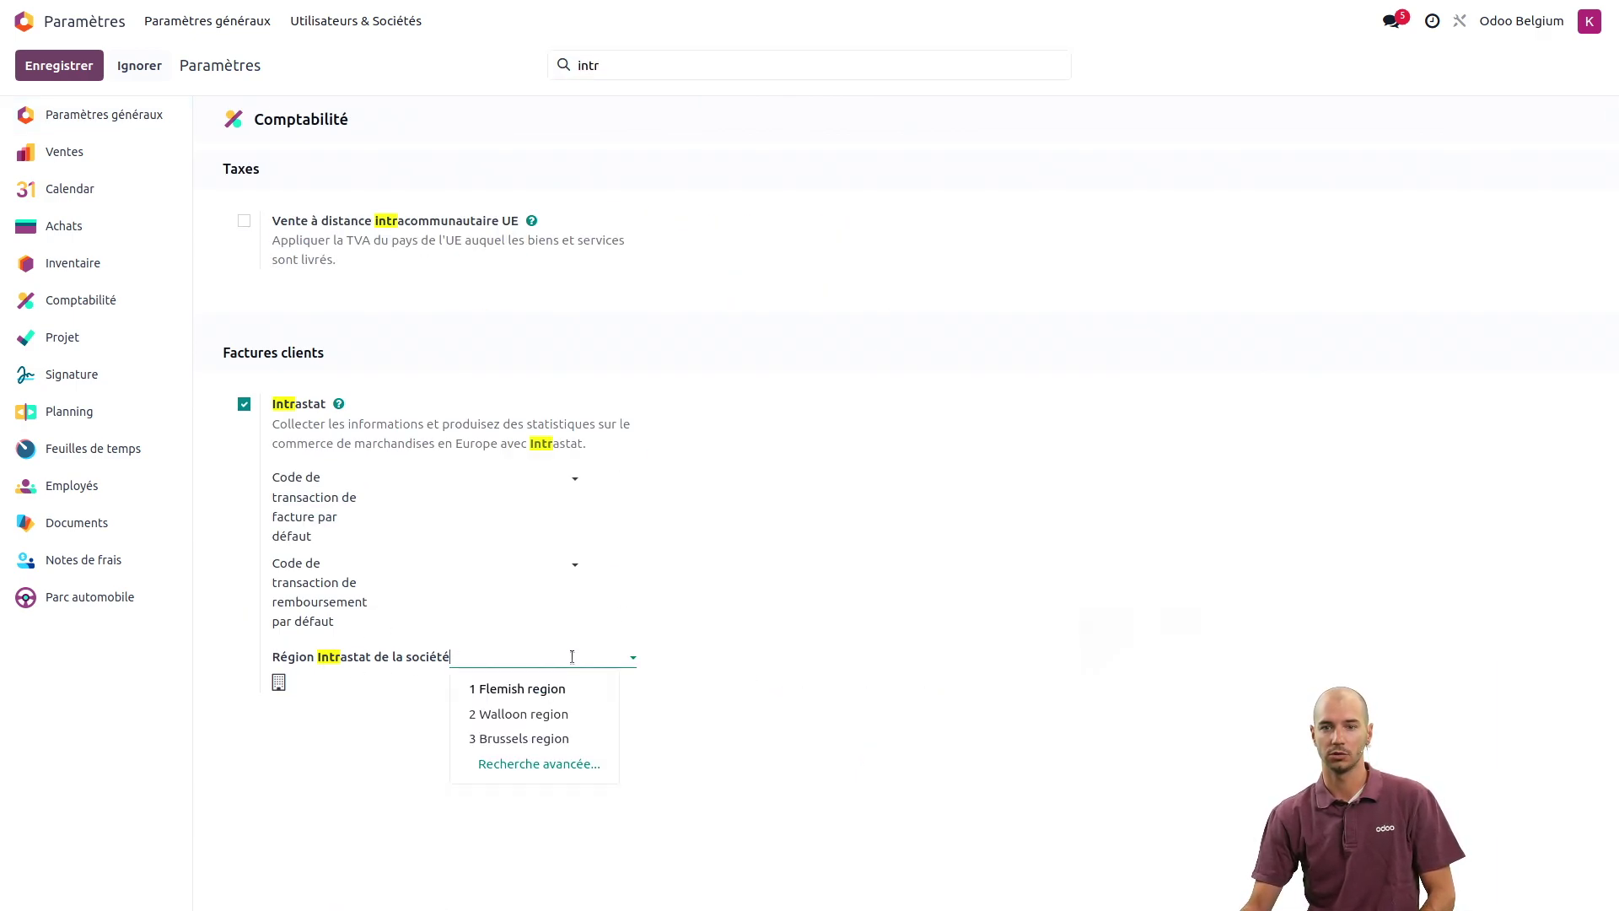
{"action": "left_click", "coordinate": [567, 717]}
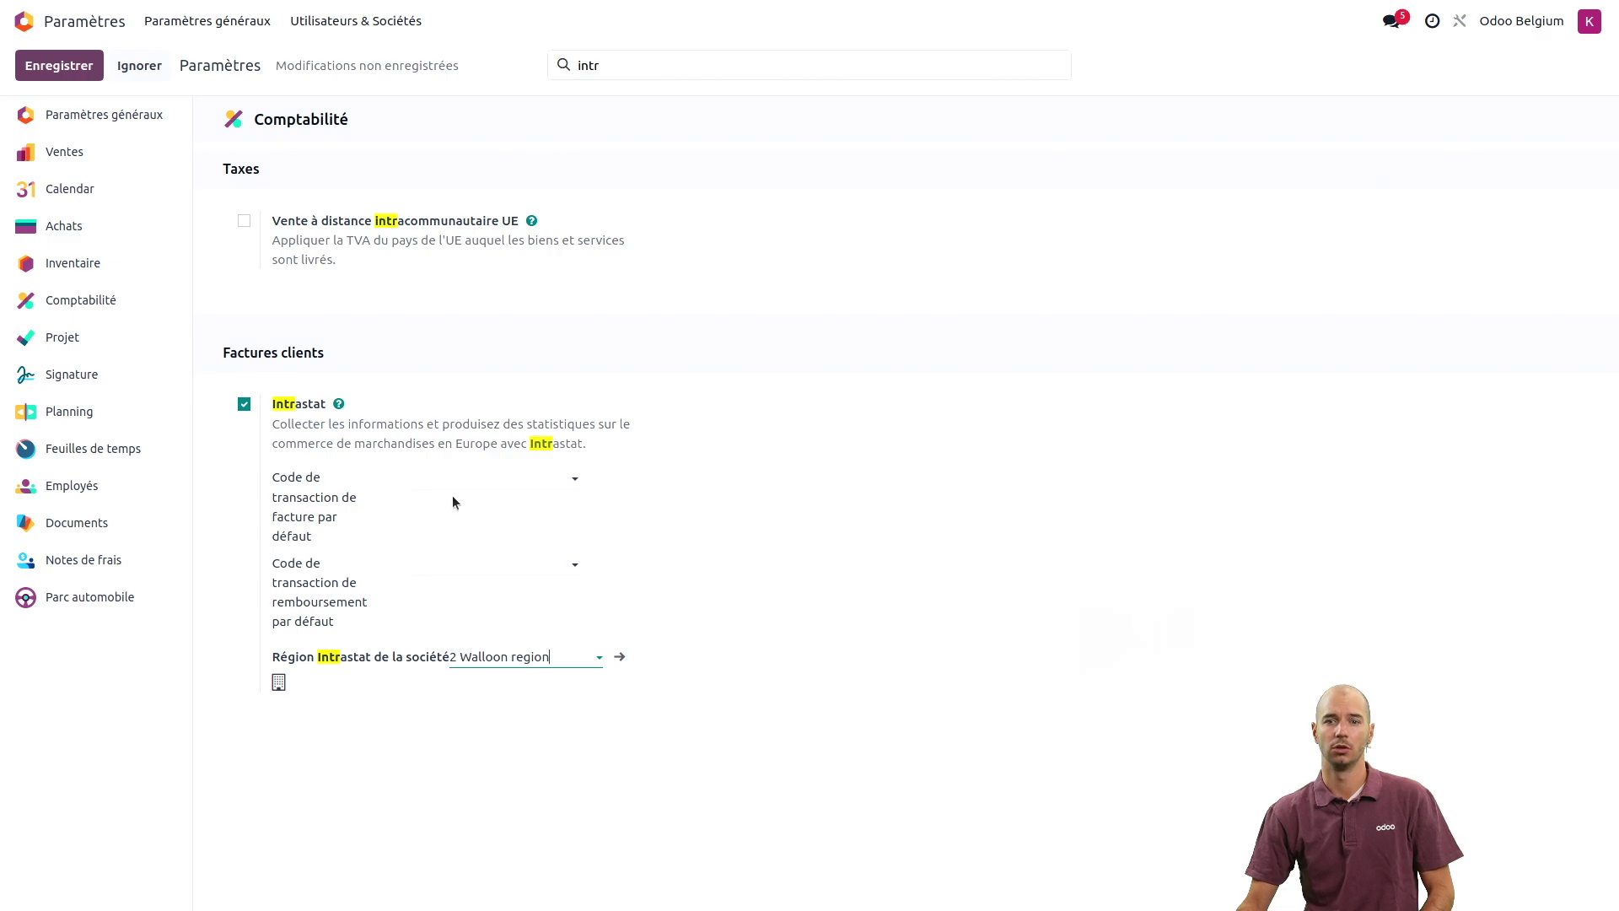
{"action": "left_click", "coordinate": [477, 481]}
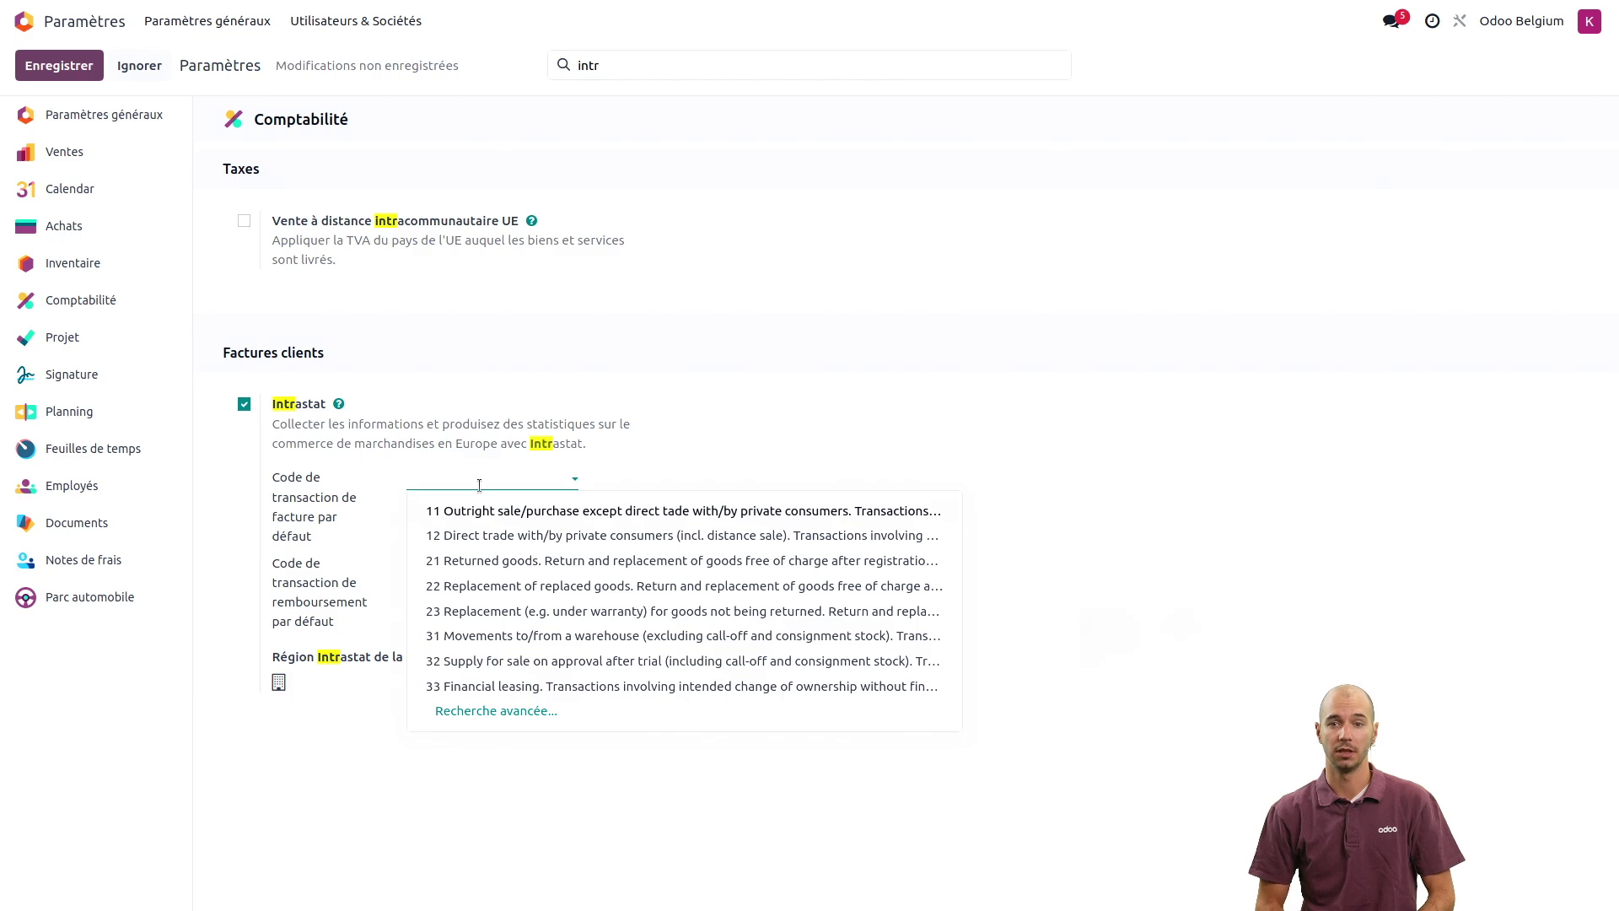
{"action": "left_click", "coordinate": [800, 405]}
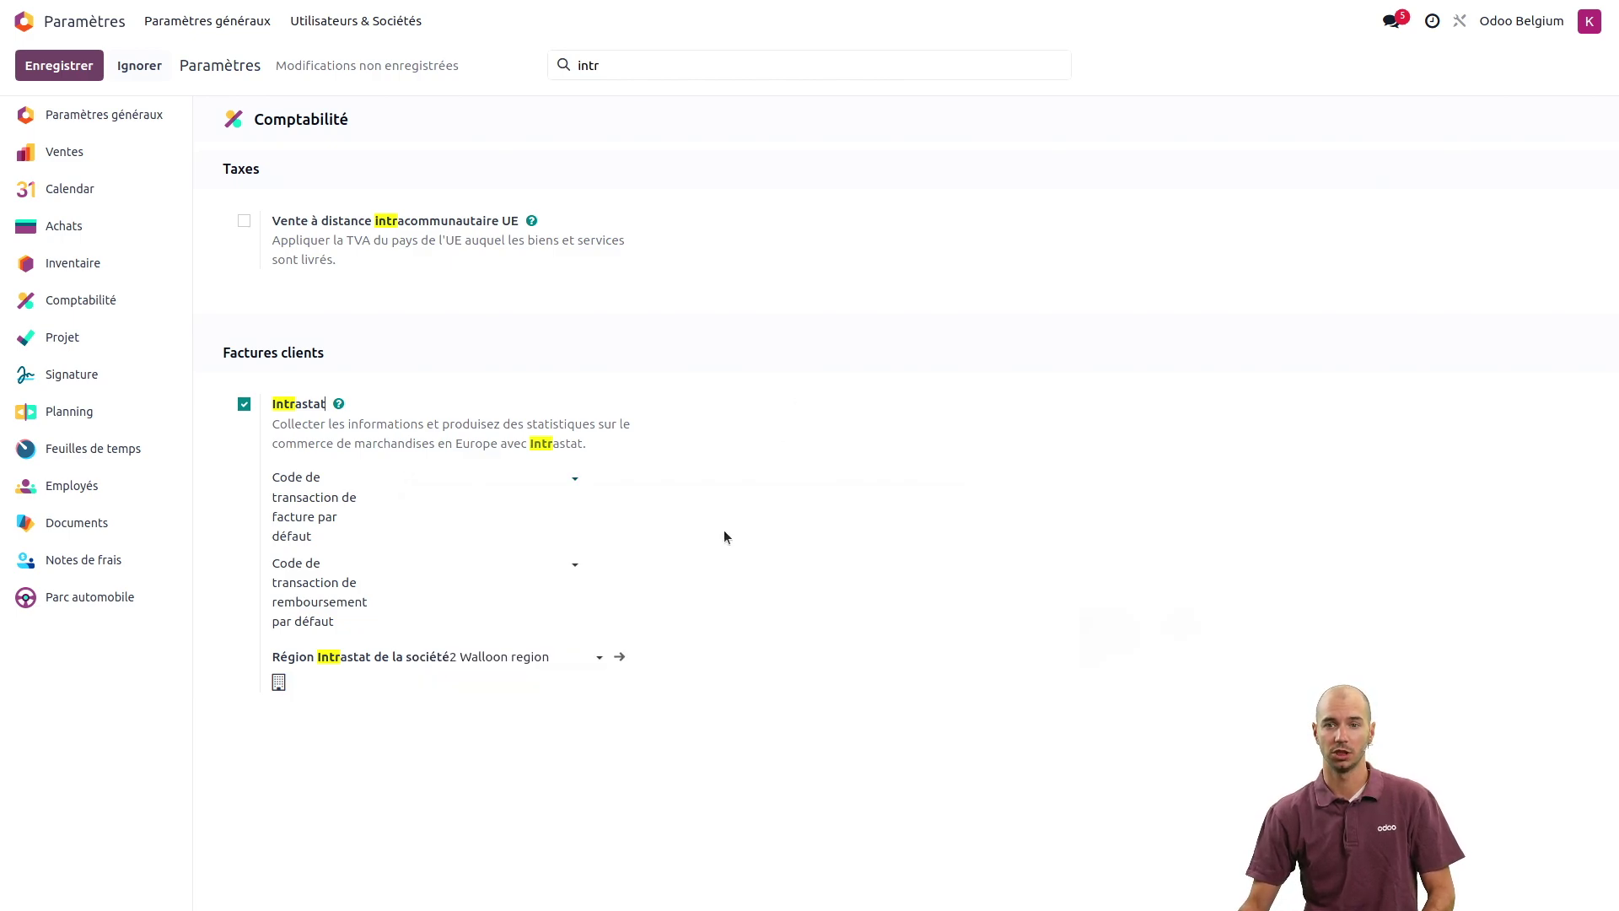
{"action": "left_click", "coordinate": [69, 73]}
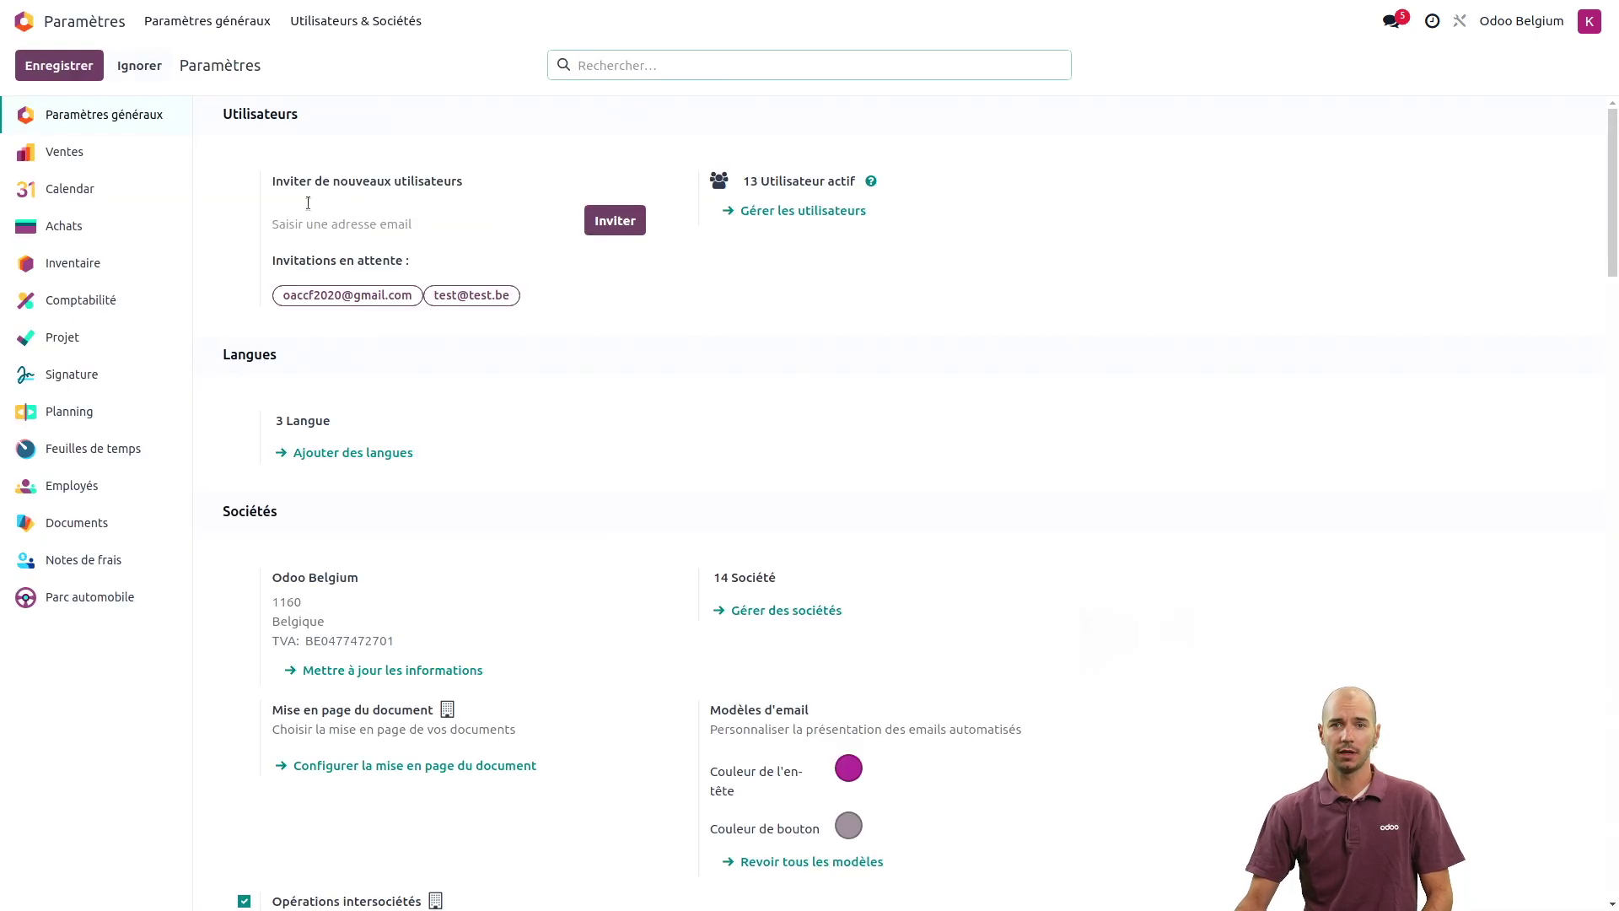
- Open the Ventes / Produits / Produits list from the home menu
{"action": "left_click", "coordinate": [93, 21]}
{"action": "type", "text": "pro"}
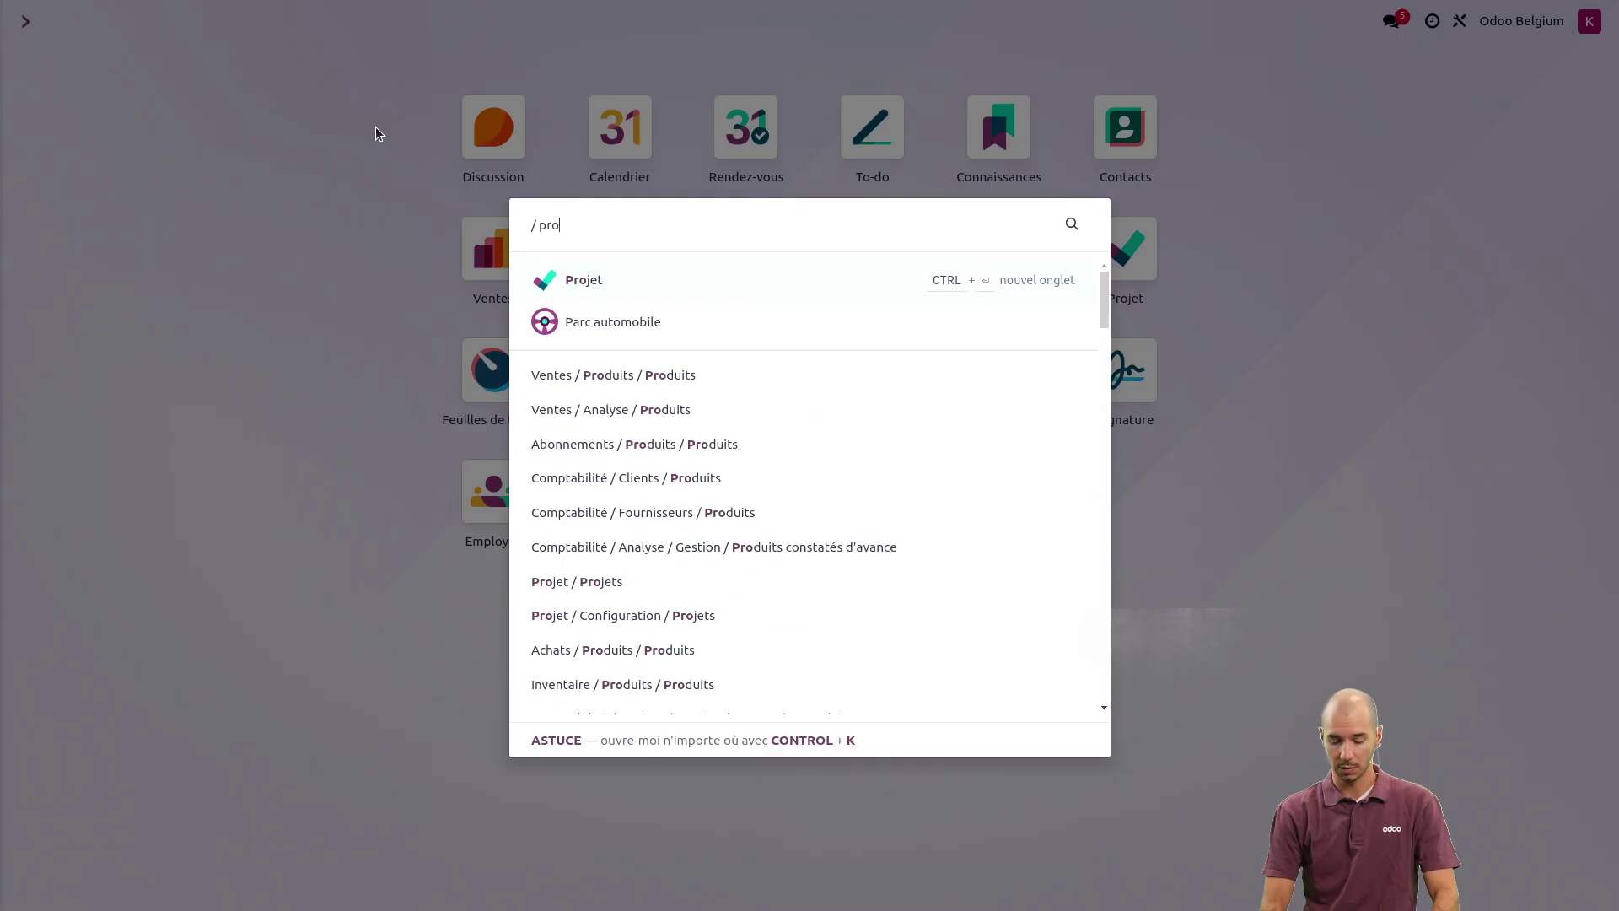
{"action": "type", "text": "d"}
{"action": "key", "text": "Down"}
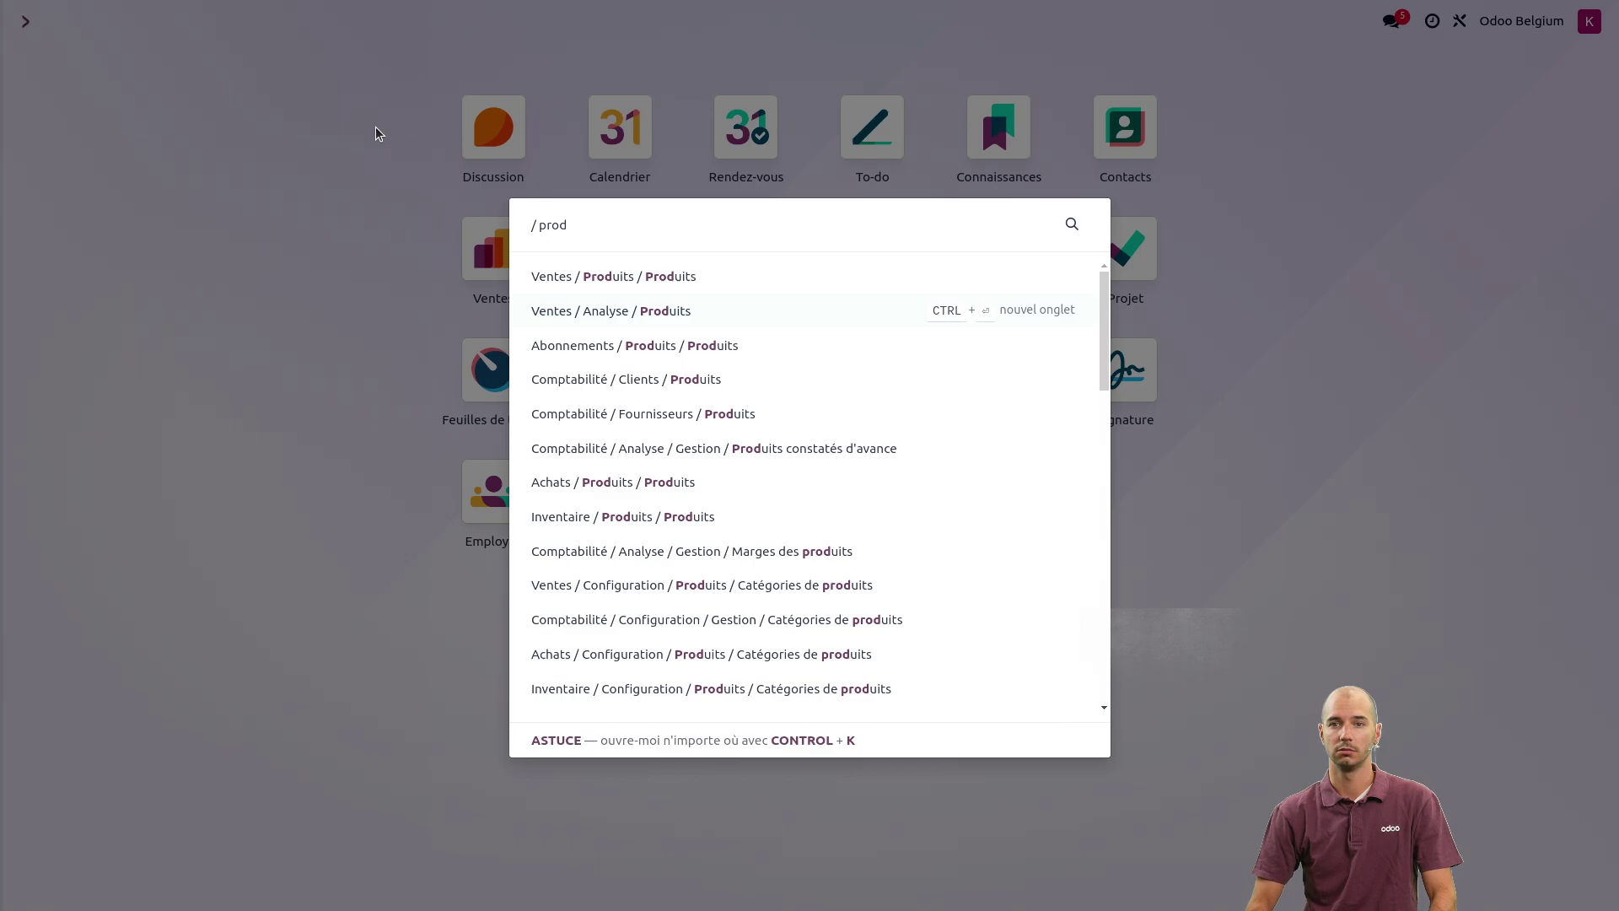
{"action": "key", "text": "Up"}
{"action": "key", "text": "Return"}
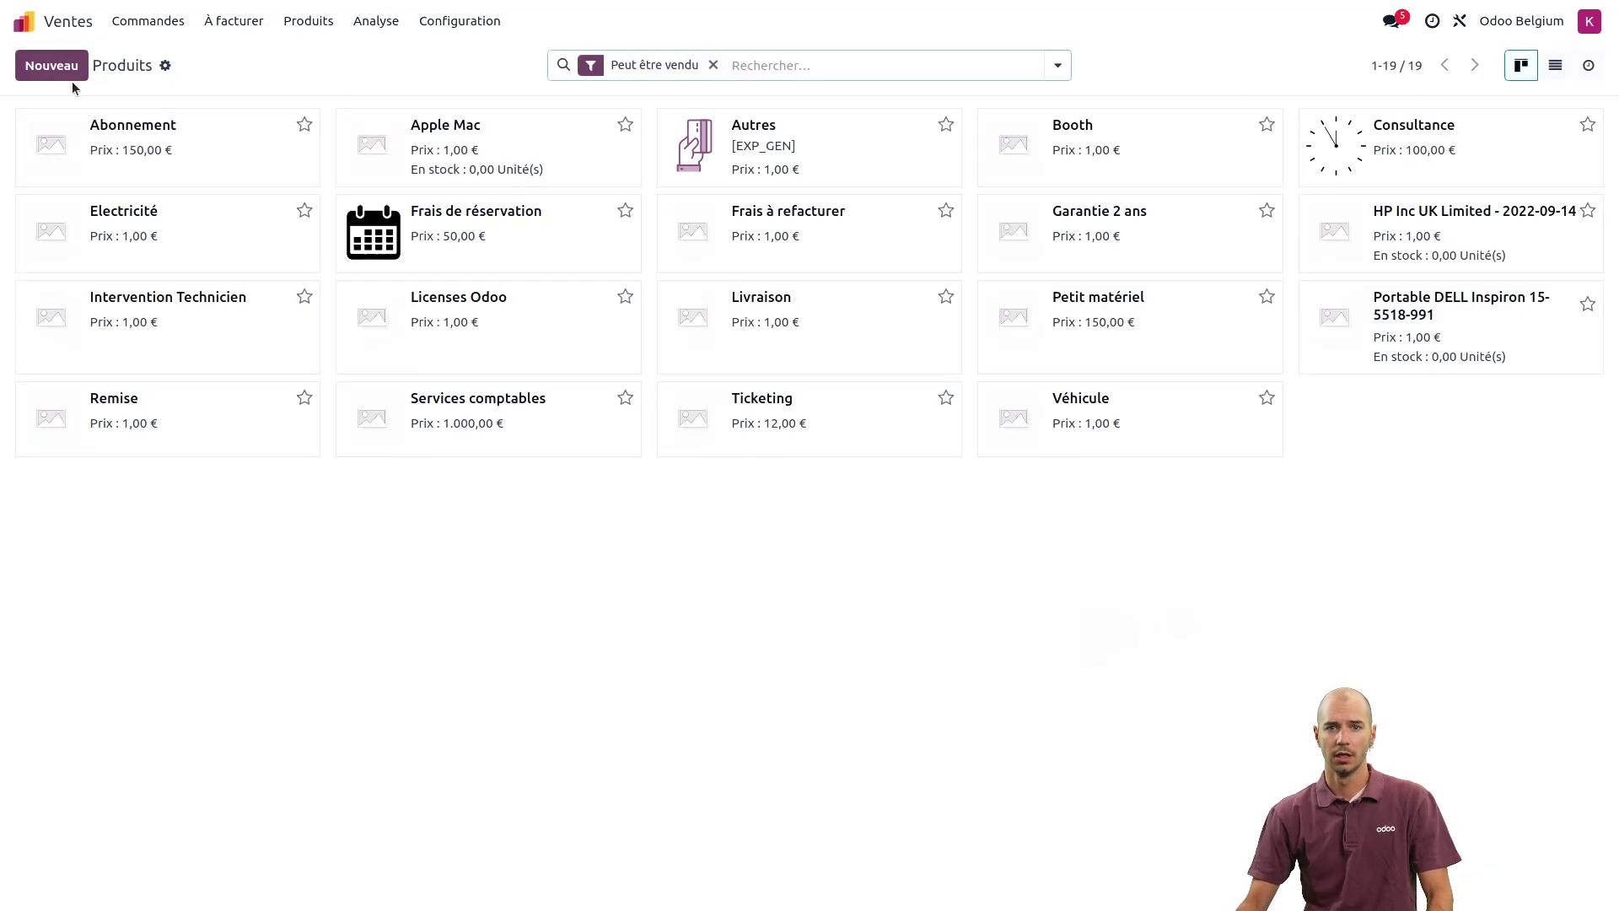
- Create a product named 'intrastat' of type Produit stockable and show its Inventaire details
{"action": "left_click", "coordinate": [57, 74]}
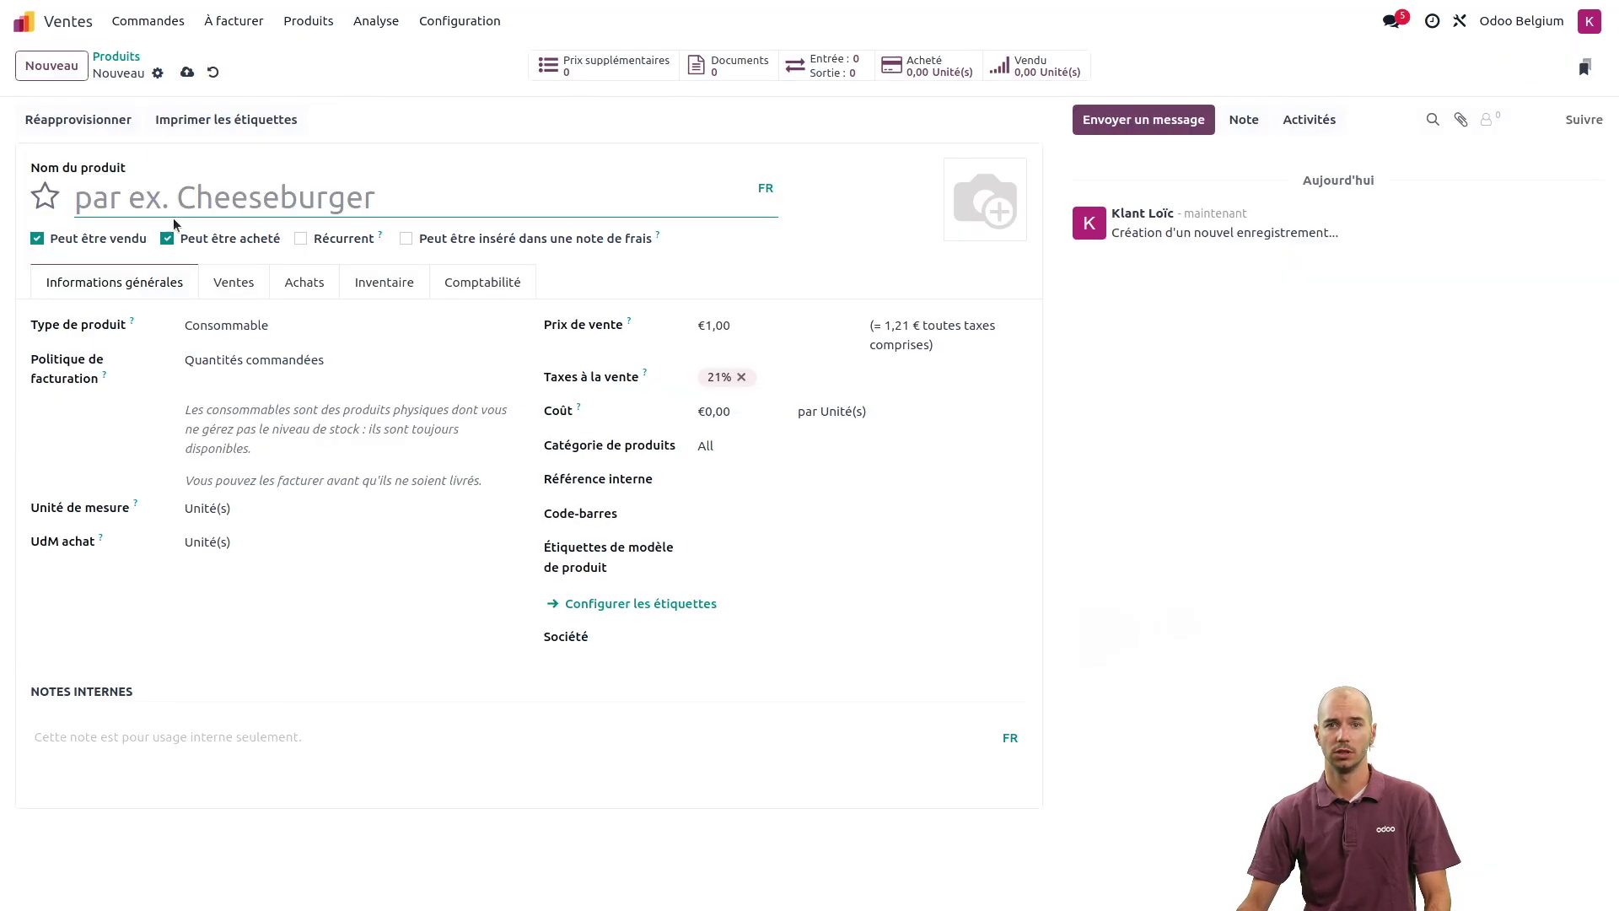
{"action": "type", "text": "intras"}
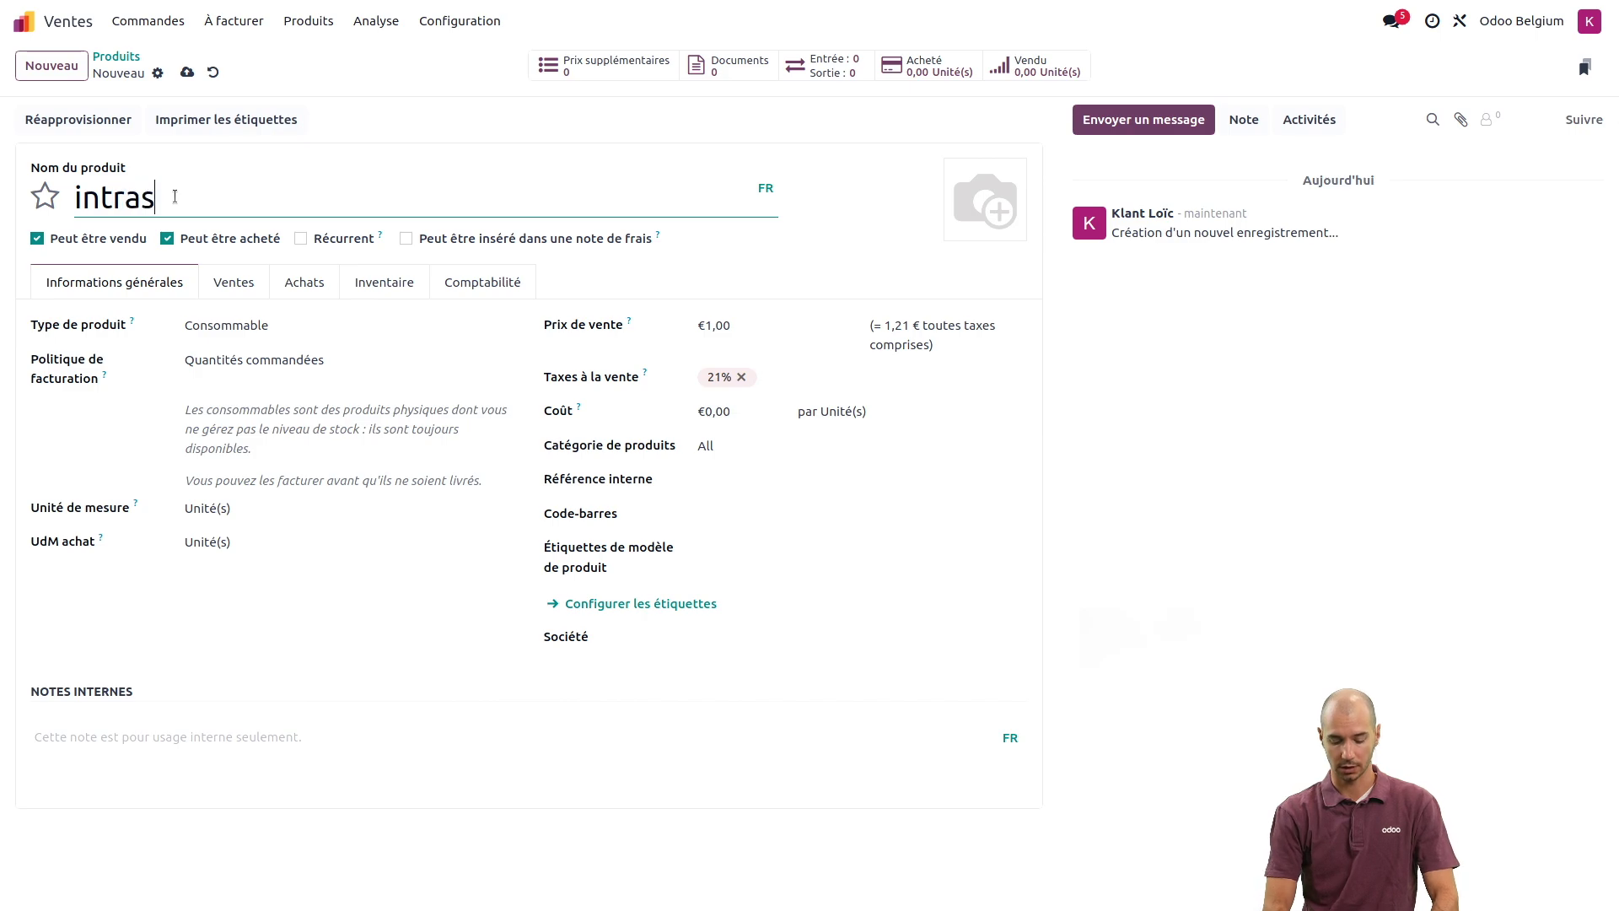
{"action": "type", "text": "tat"}
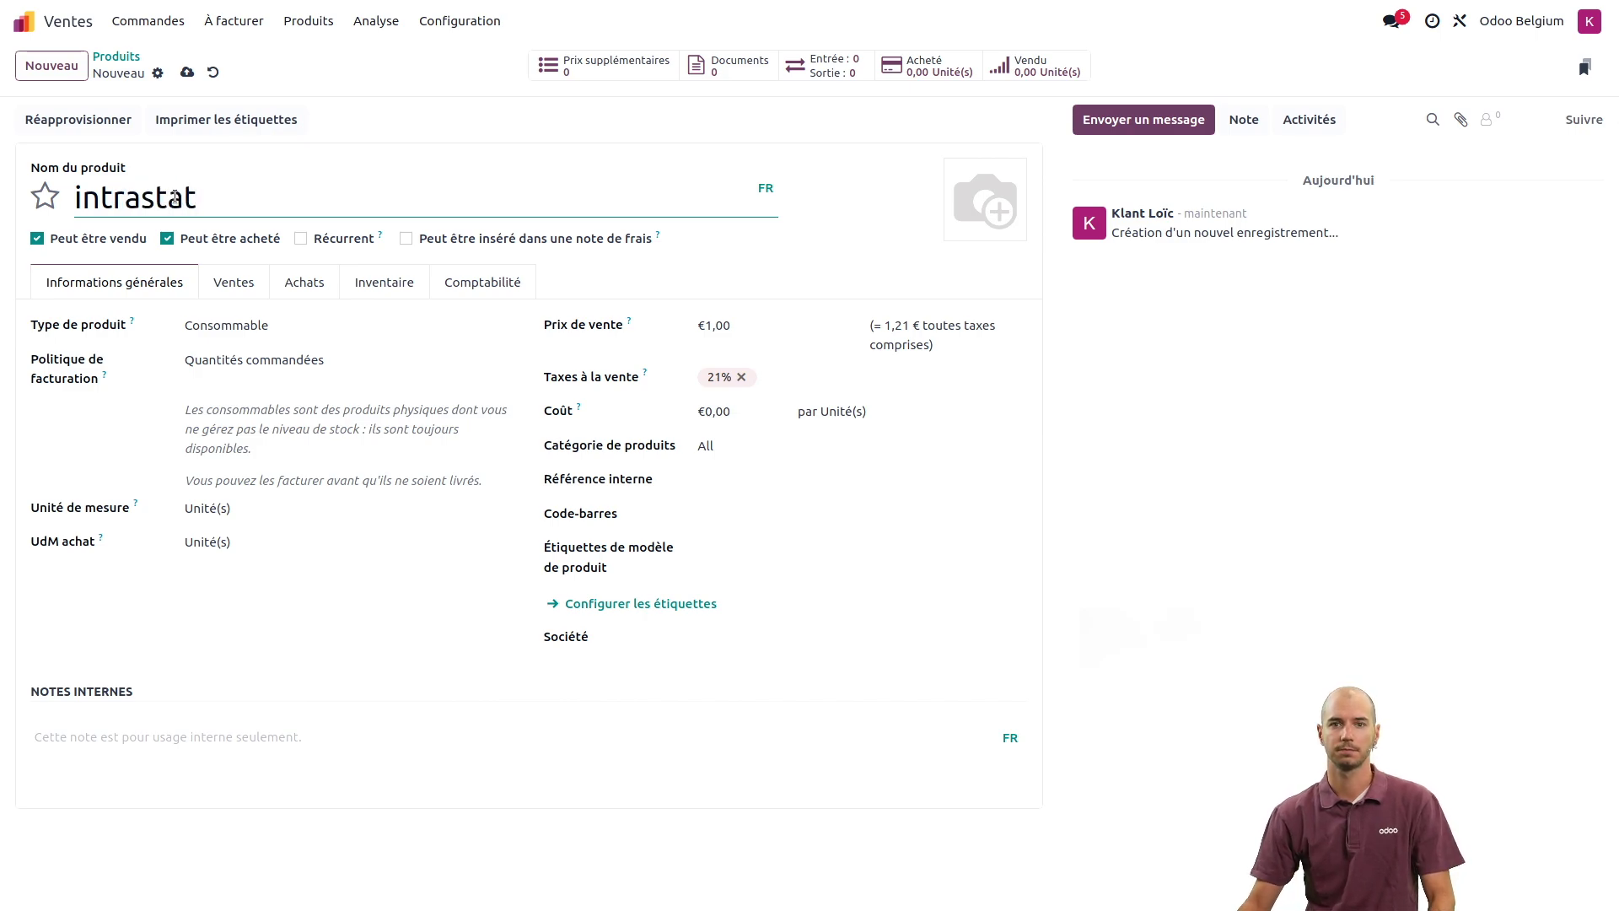
{"action": "left_click", "coordinate": [250, 329]}
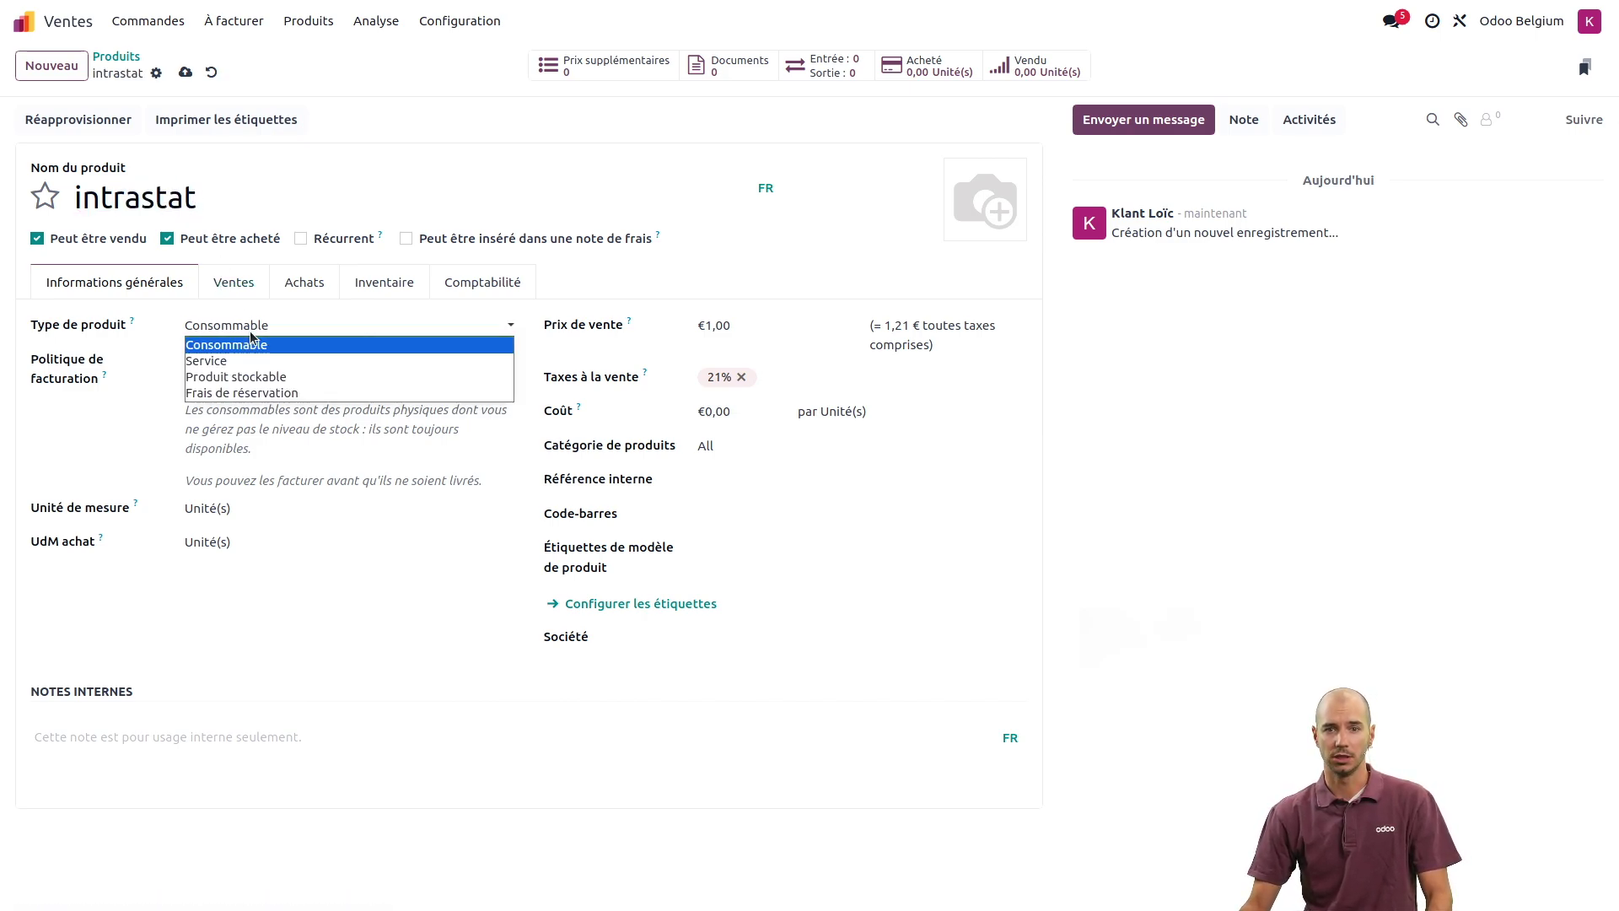
{"action": "left_click", "coordinate": [253, 377]}
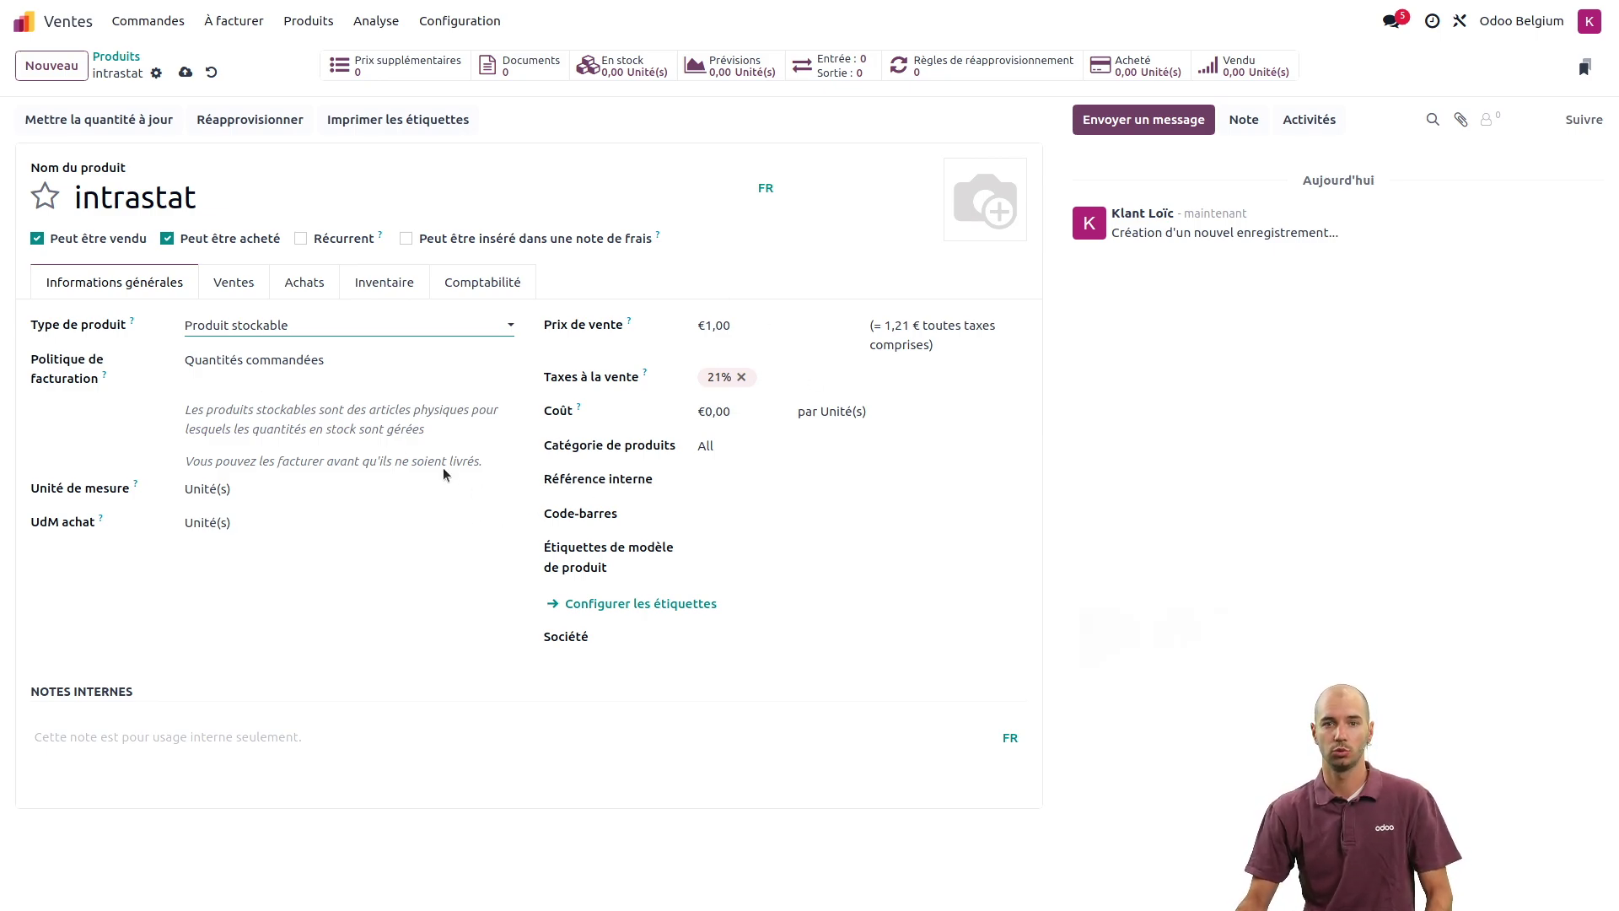
{"action": "left_click", "coordinate": [384, 286]}
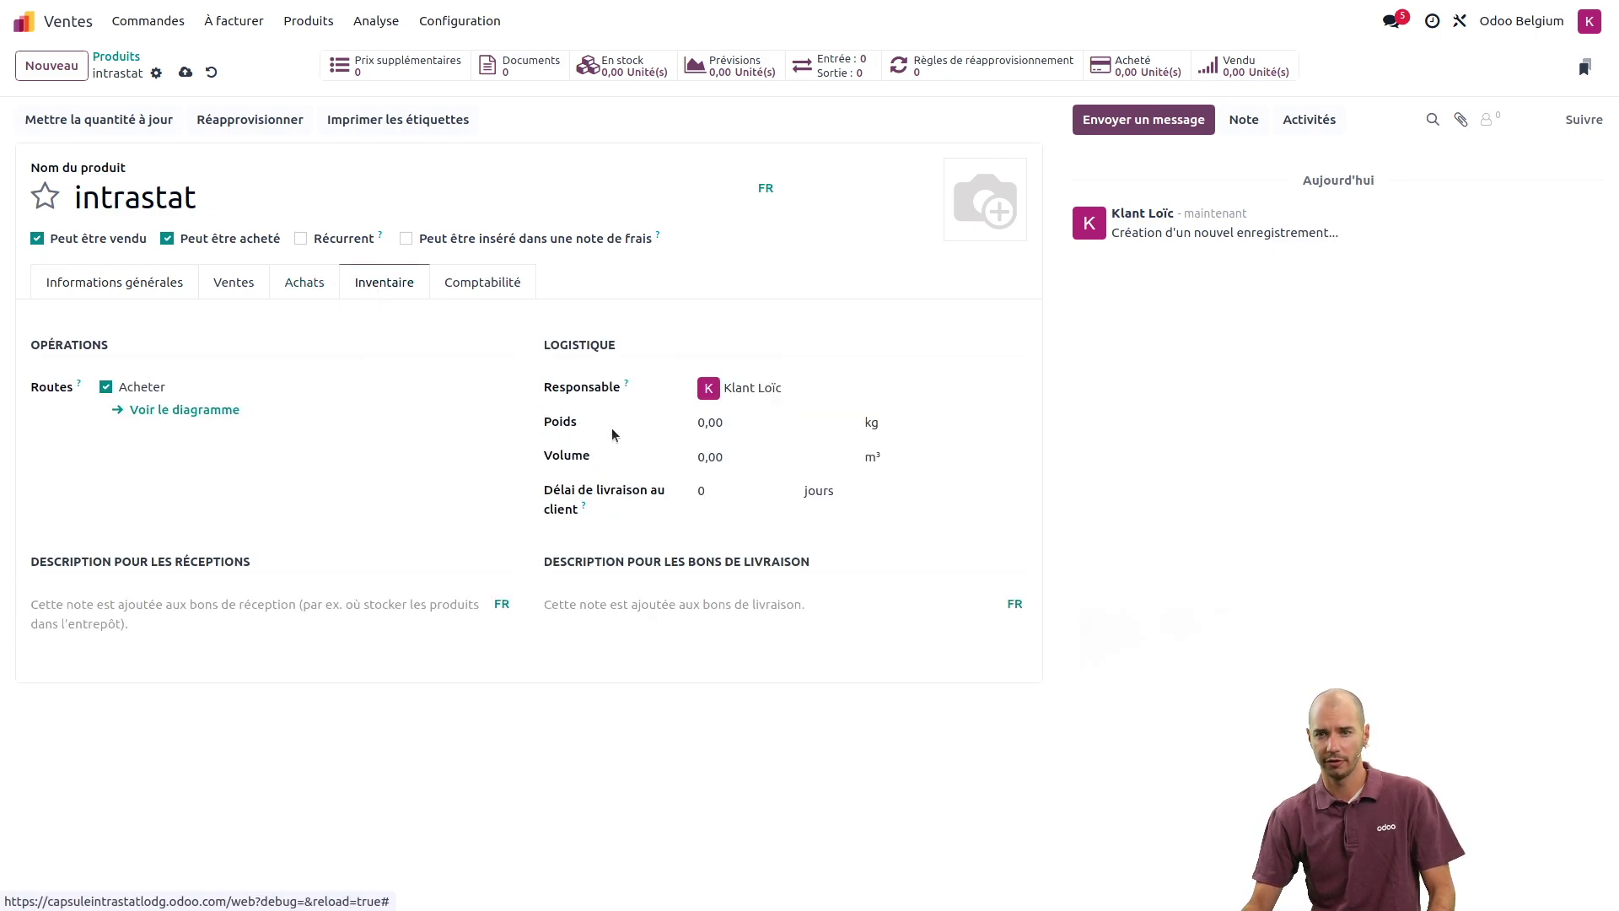
- Enter a weight of 1 kg for the intrastat product and show its Comptabilité details
{"action": "left_click", "coordinate": [747, 424]}
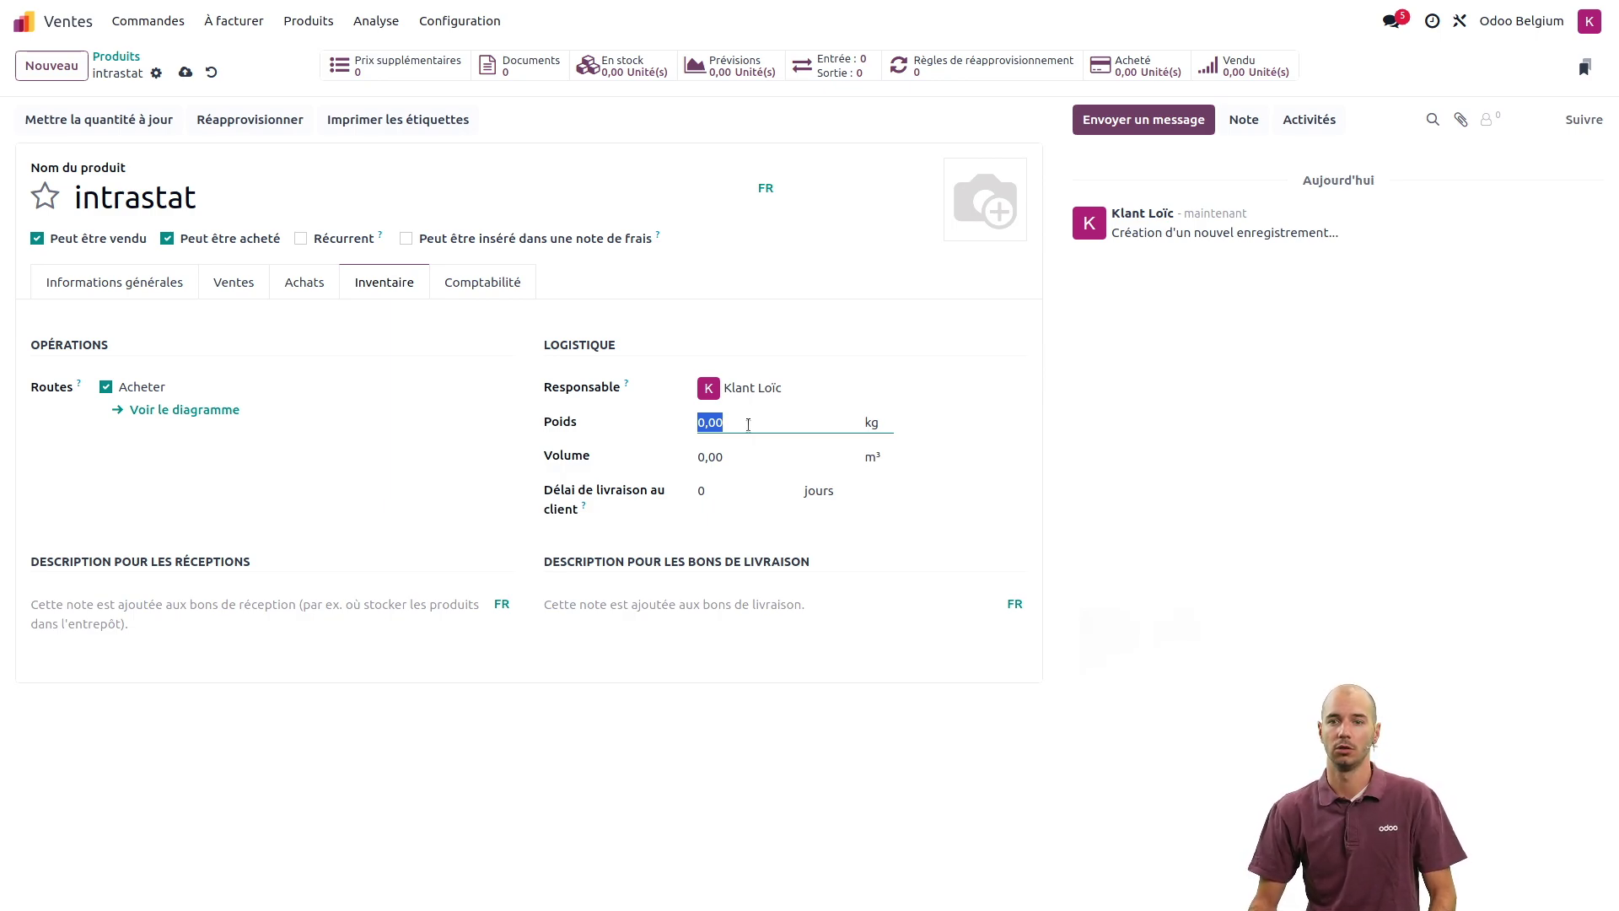
{"action": "type", "text": "1"}
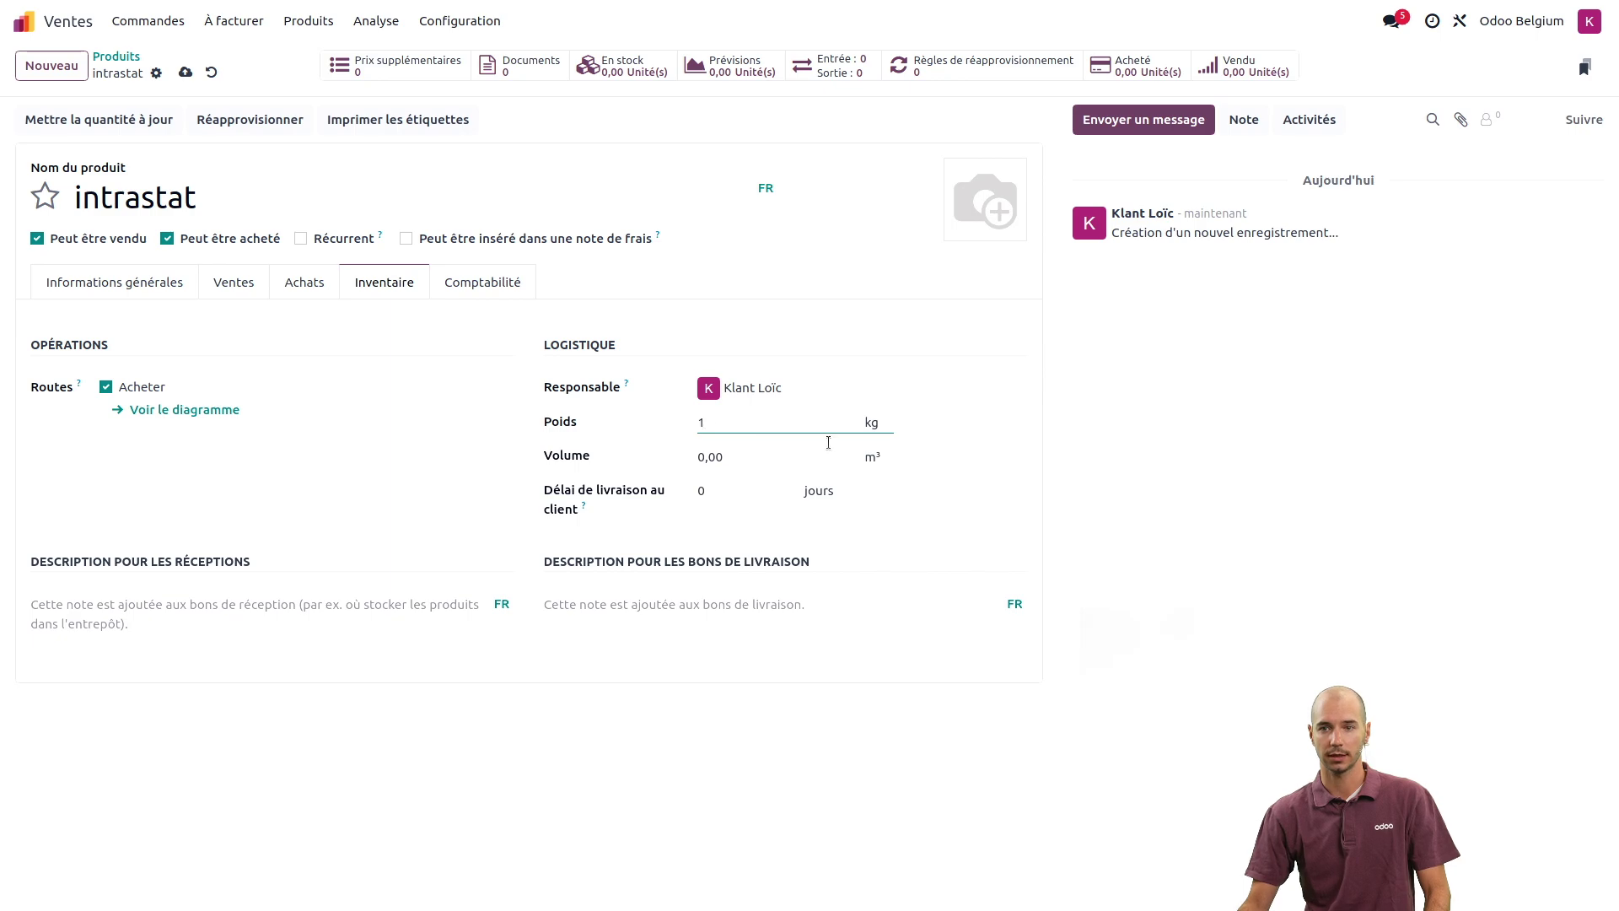
{"action": "left_click", "coordinate": [485, 287]}
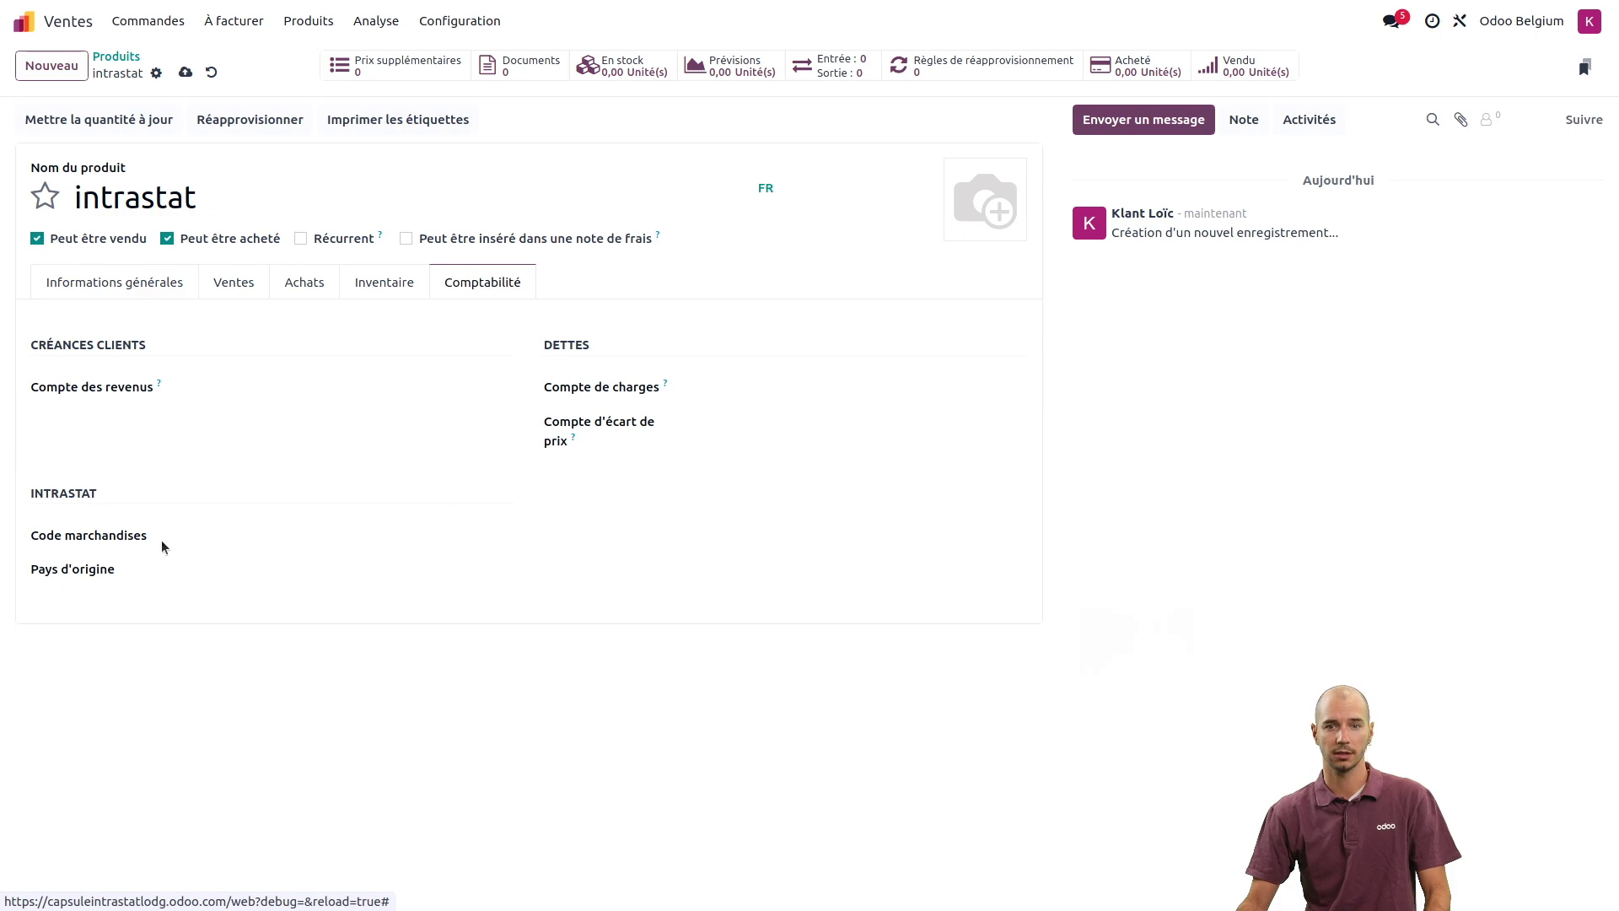
- Pick commodity code 01019000 Live mules and hinnies through the advanced commodity-code search
{"action": "left_click", "coordinate": [257, 535]}
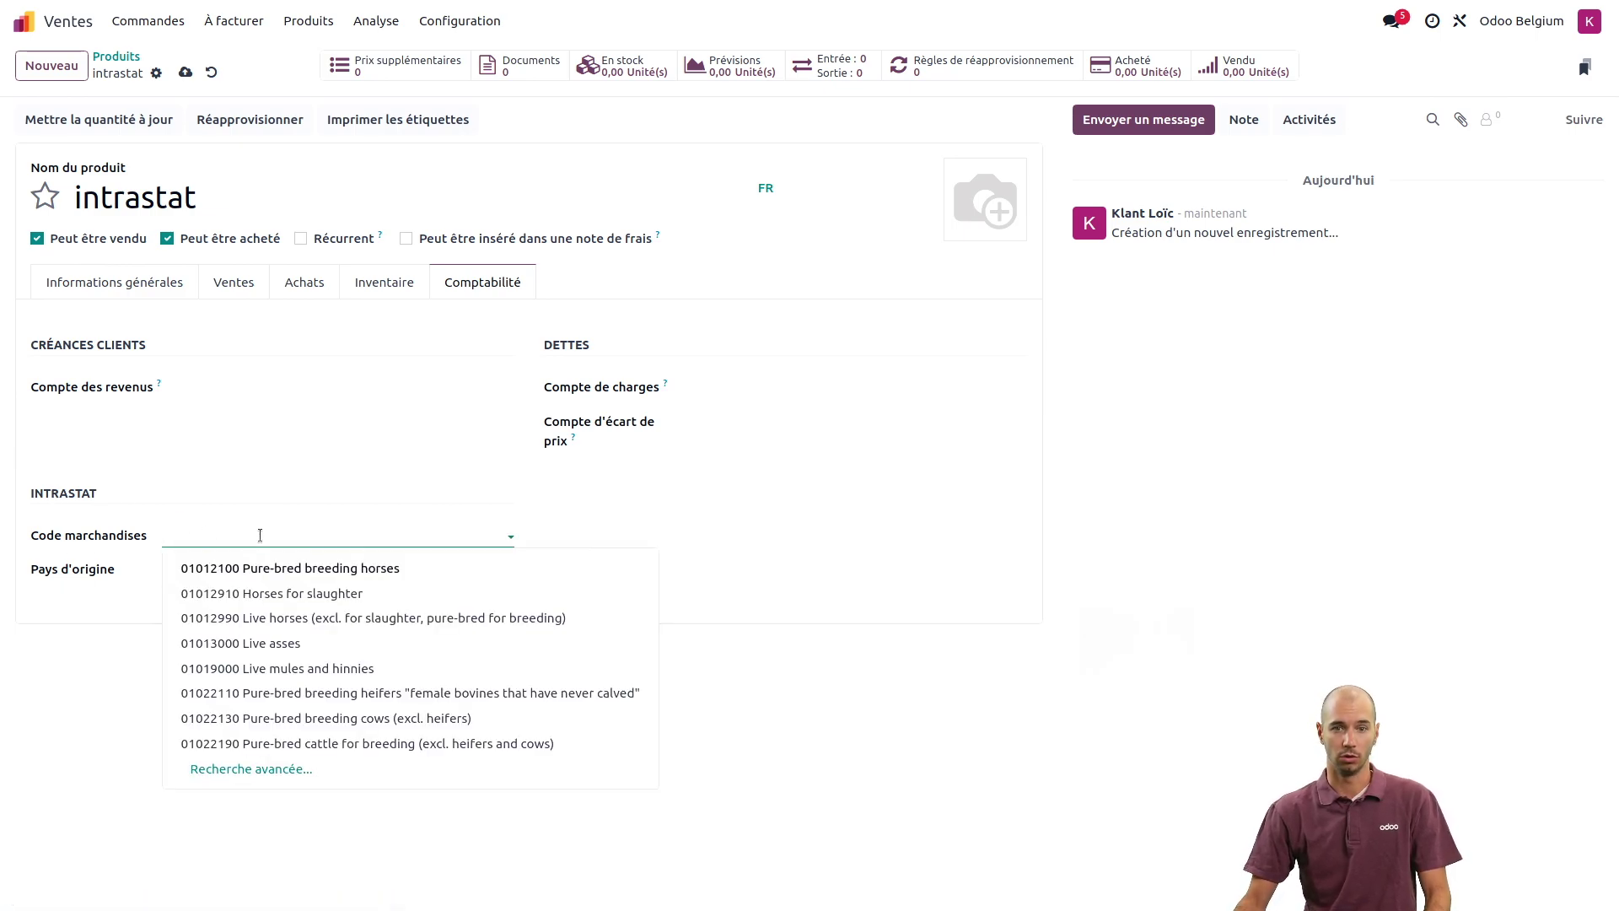
{"action": "left_click", "coordinate": [270, 770]}
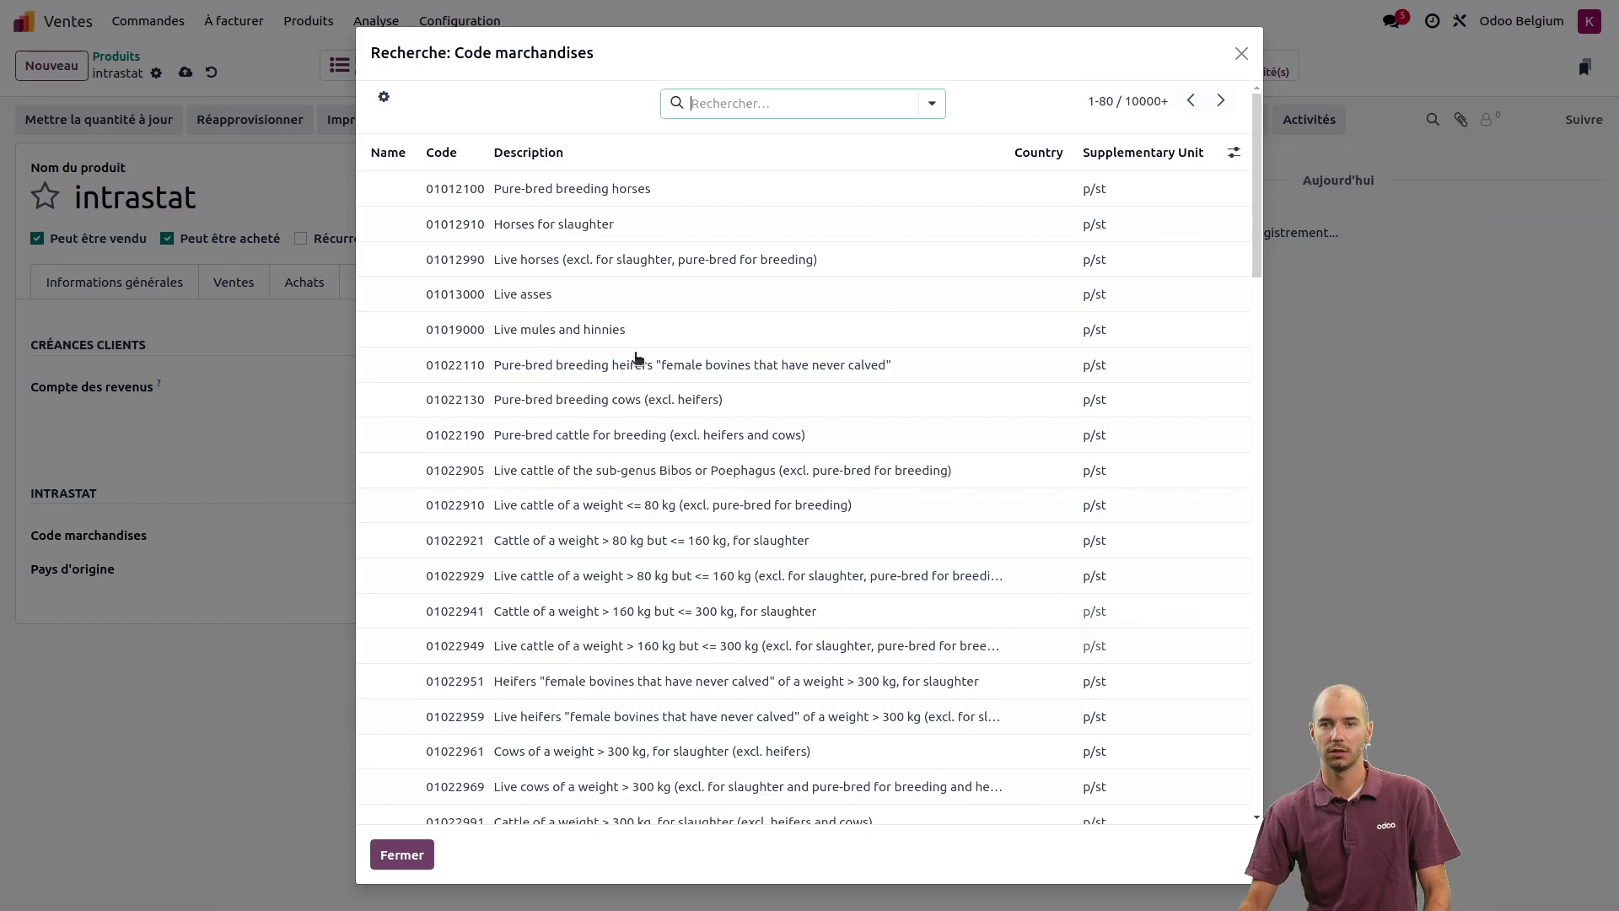
{"action": "scroll", "coordinate": [599, 354], "scroll_direction": "down", "scroll_amount": 15}
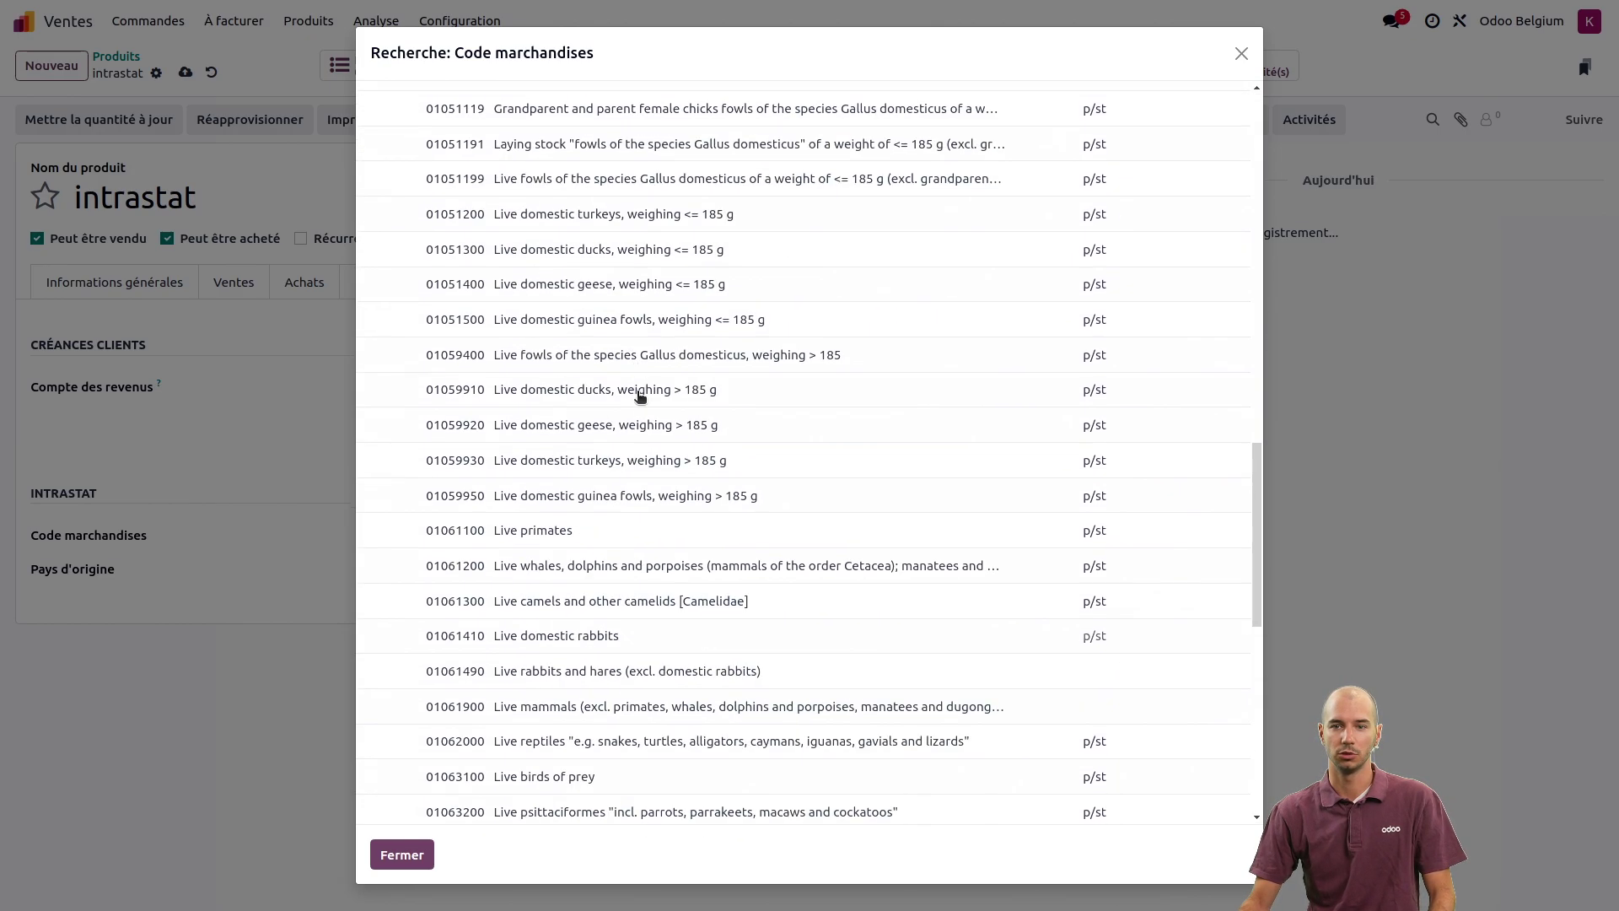
{"action": "scroll", "coordinate": [657, 392], "scroll_direction": "up", "scroll_amount": 8}
{"action": "scroll", "coordinate": [657, 394], "scroll_direction": "up", "scroll_amount": 6}
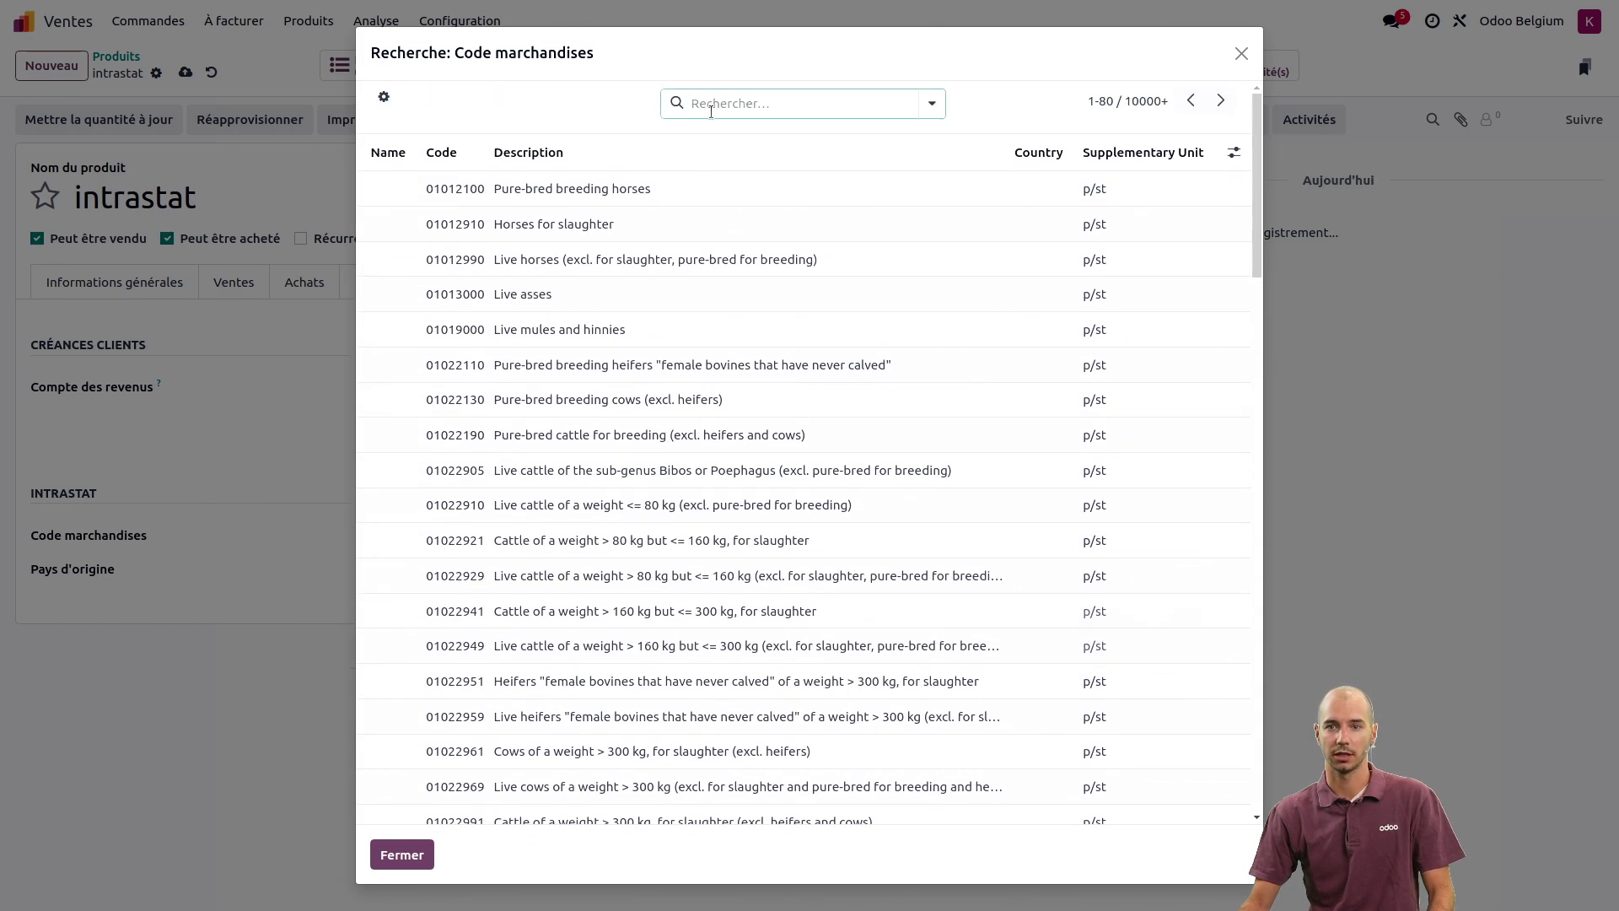
{"action": "left_click", "coordinate": [715, 103]}
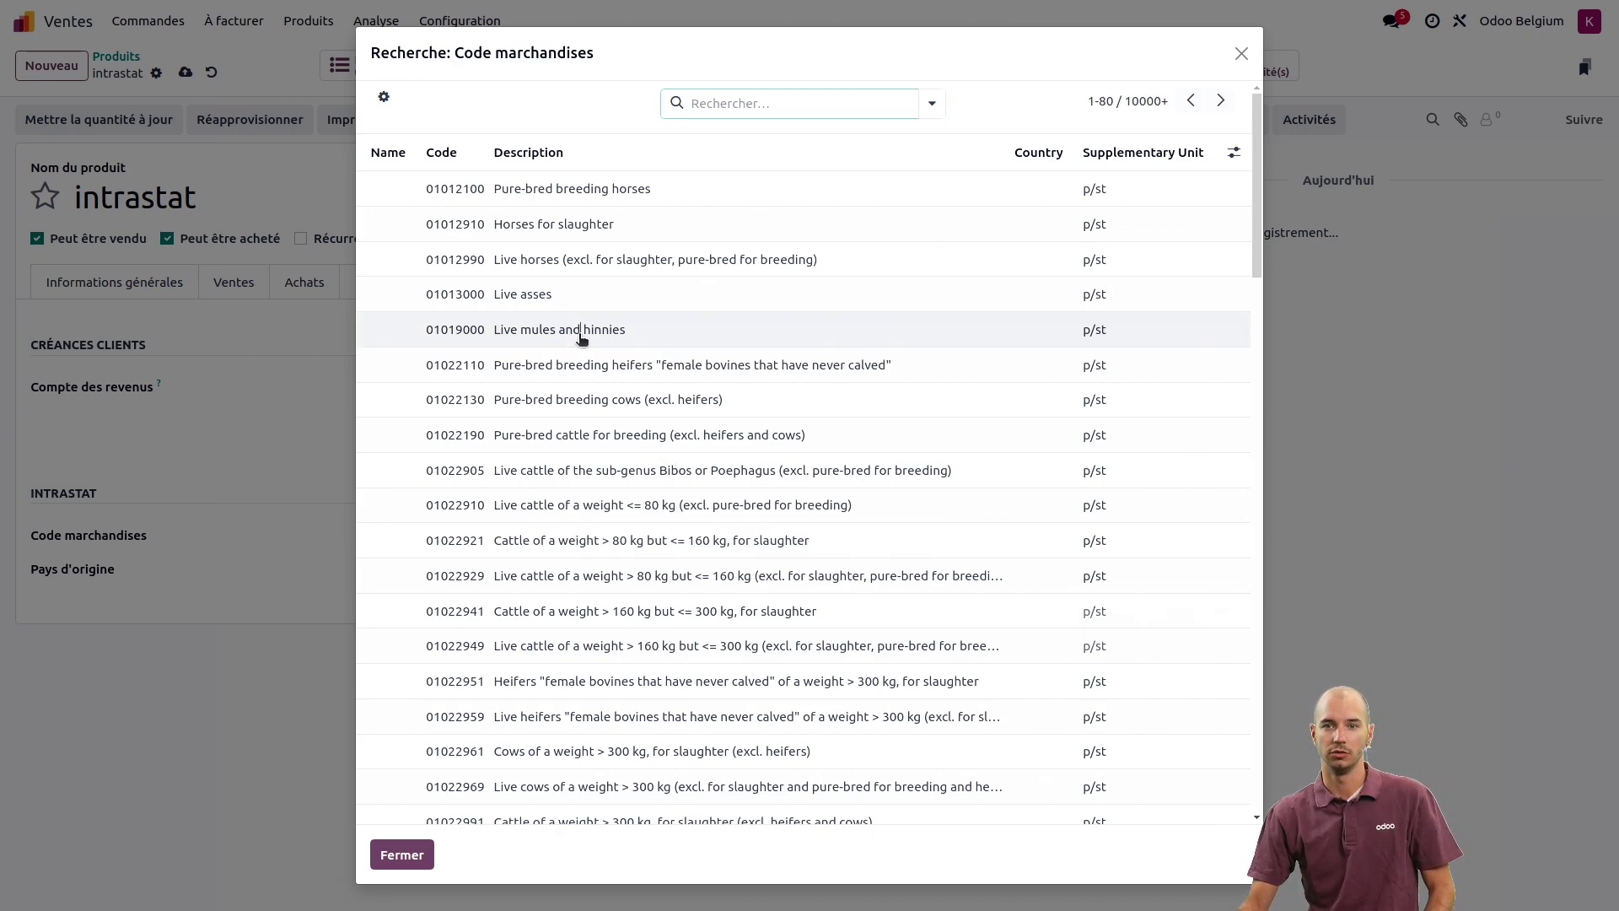
{"action": "left_click", "coordinate": [576, 329]}
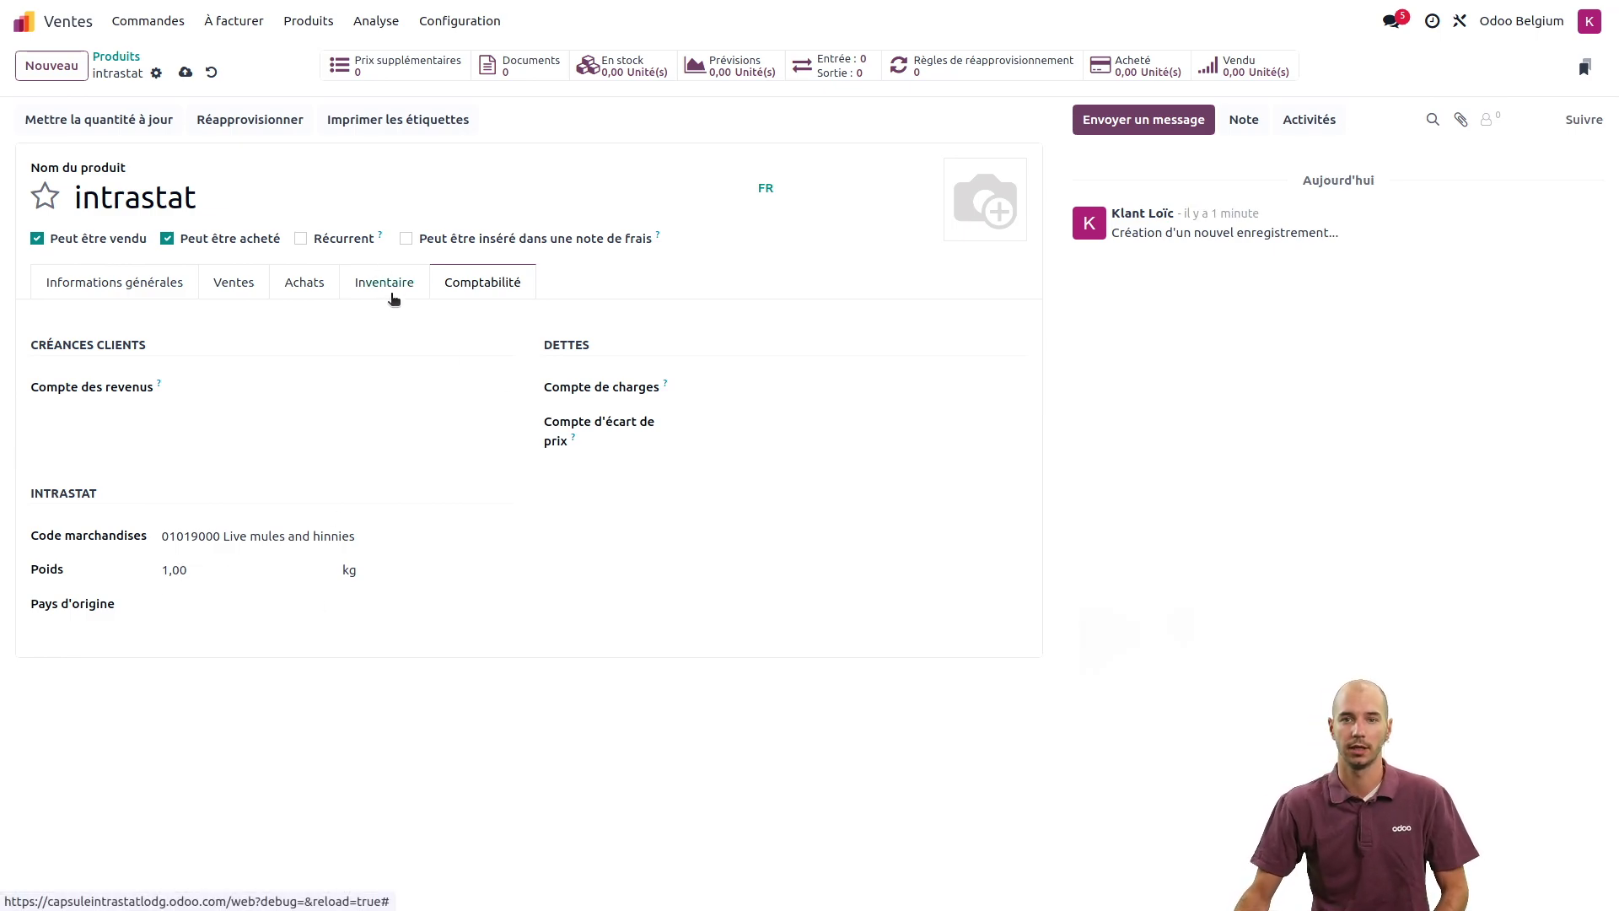
- Set Pays d'origine to Allemagne, save the intrastat product, and return to the home menu
{"action": "left_click", "coordinate": [272, 606]}
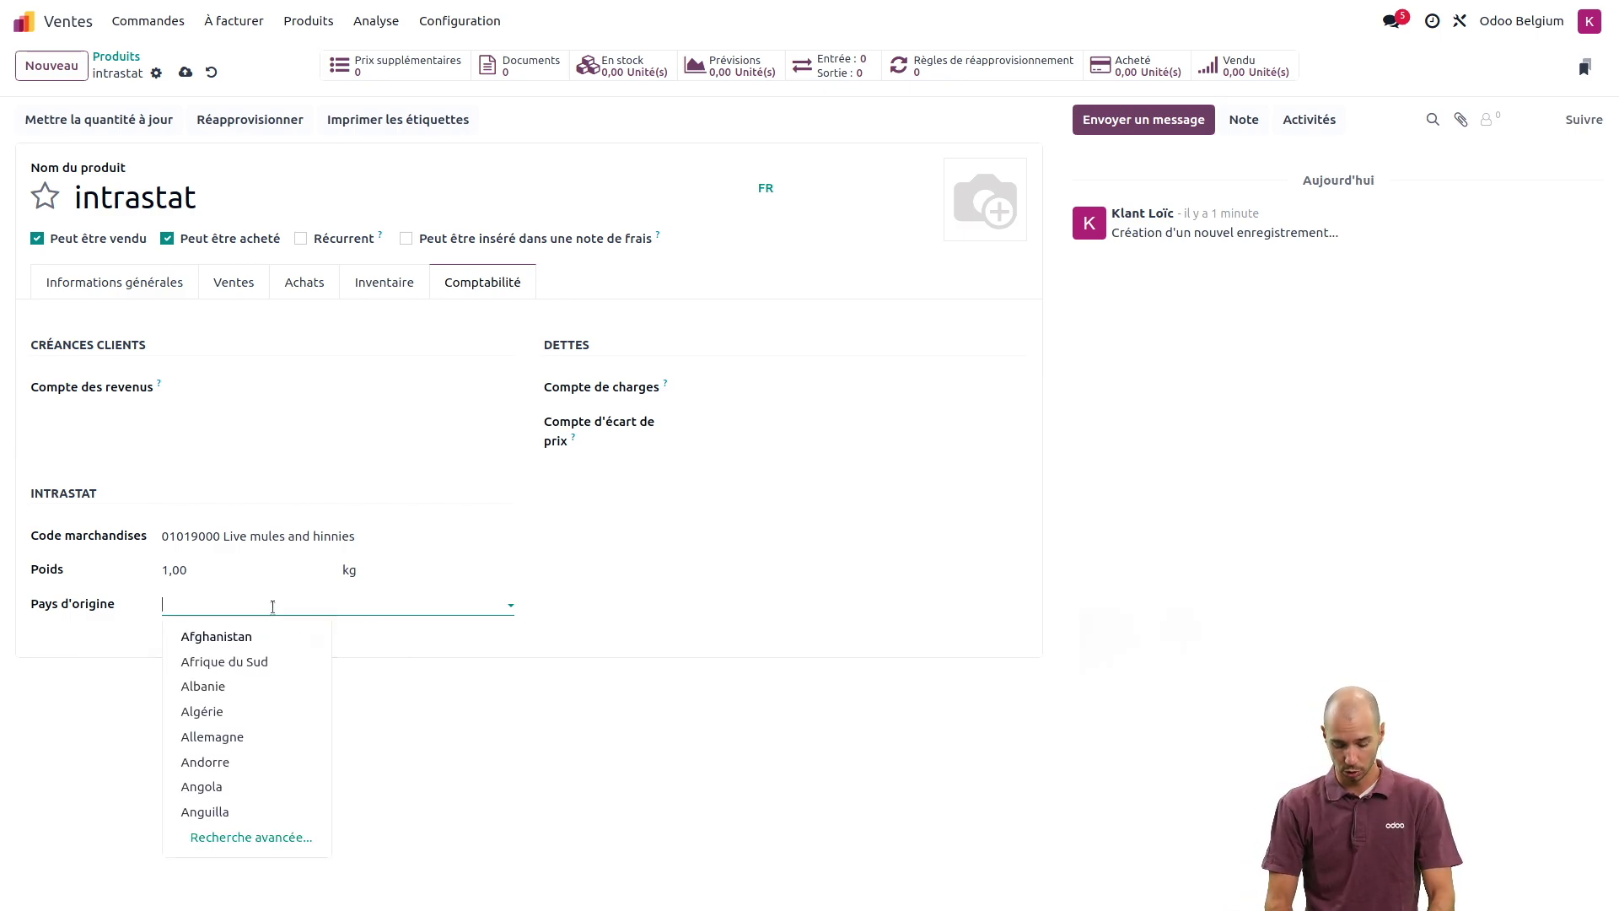
{"action": "type", "text": "alle"}
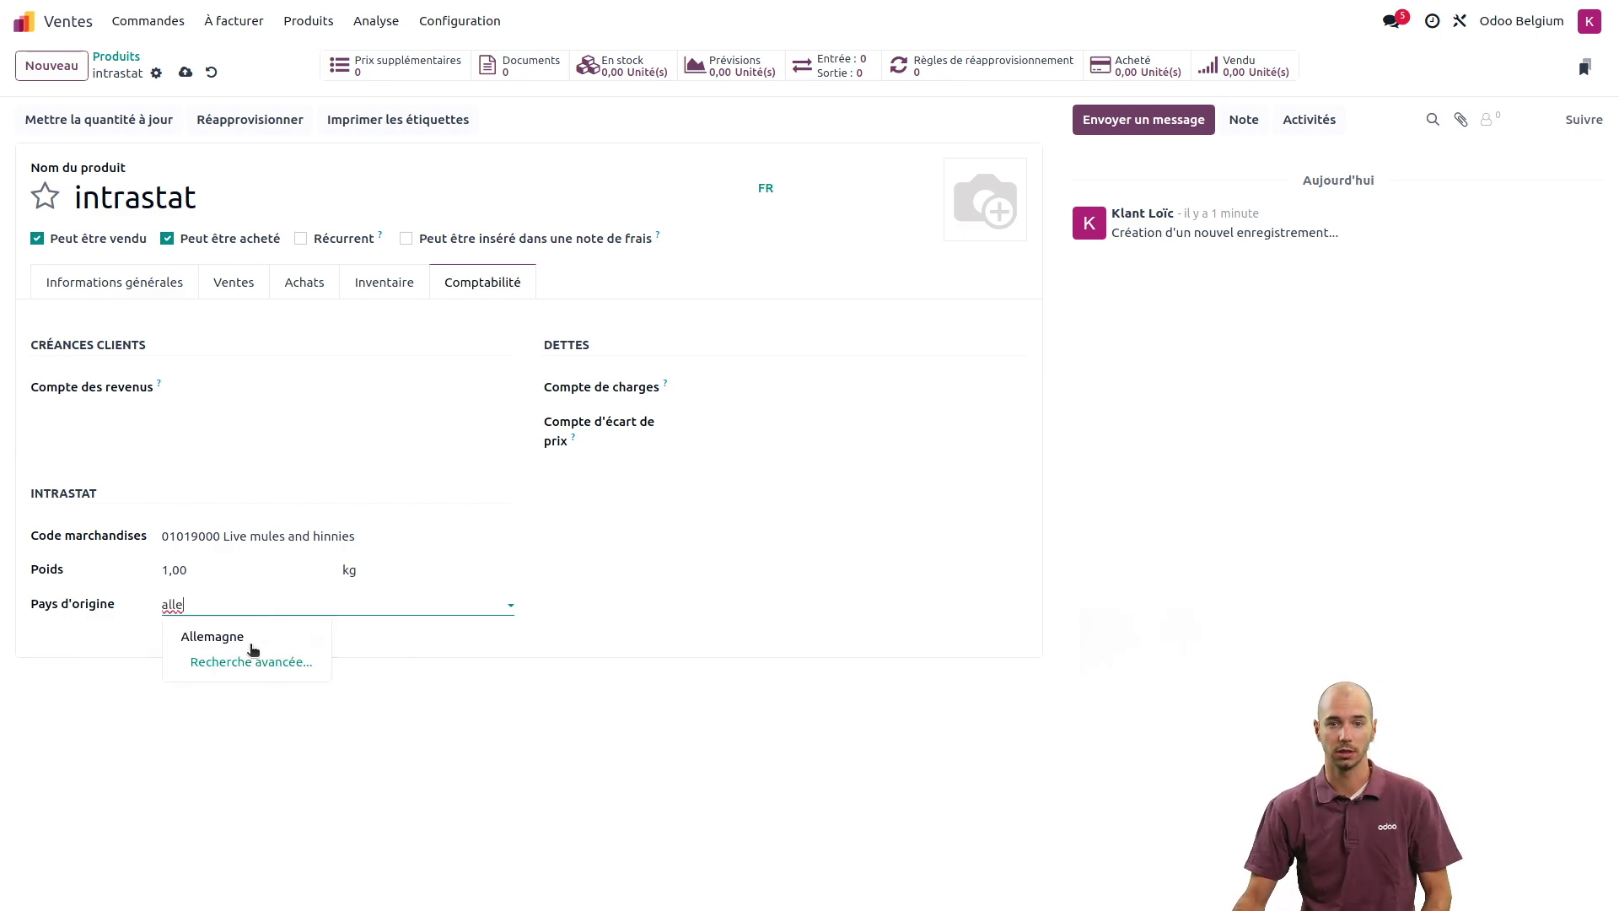
{"action": "left_click", "coordinate": [251, 646]}
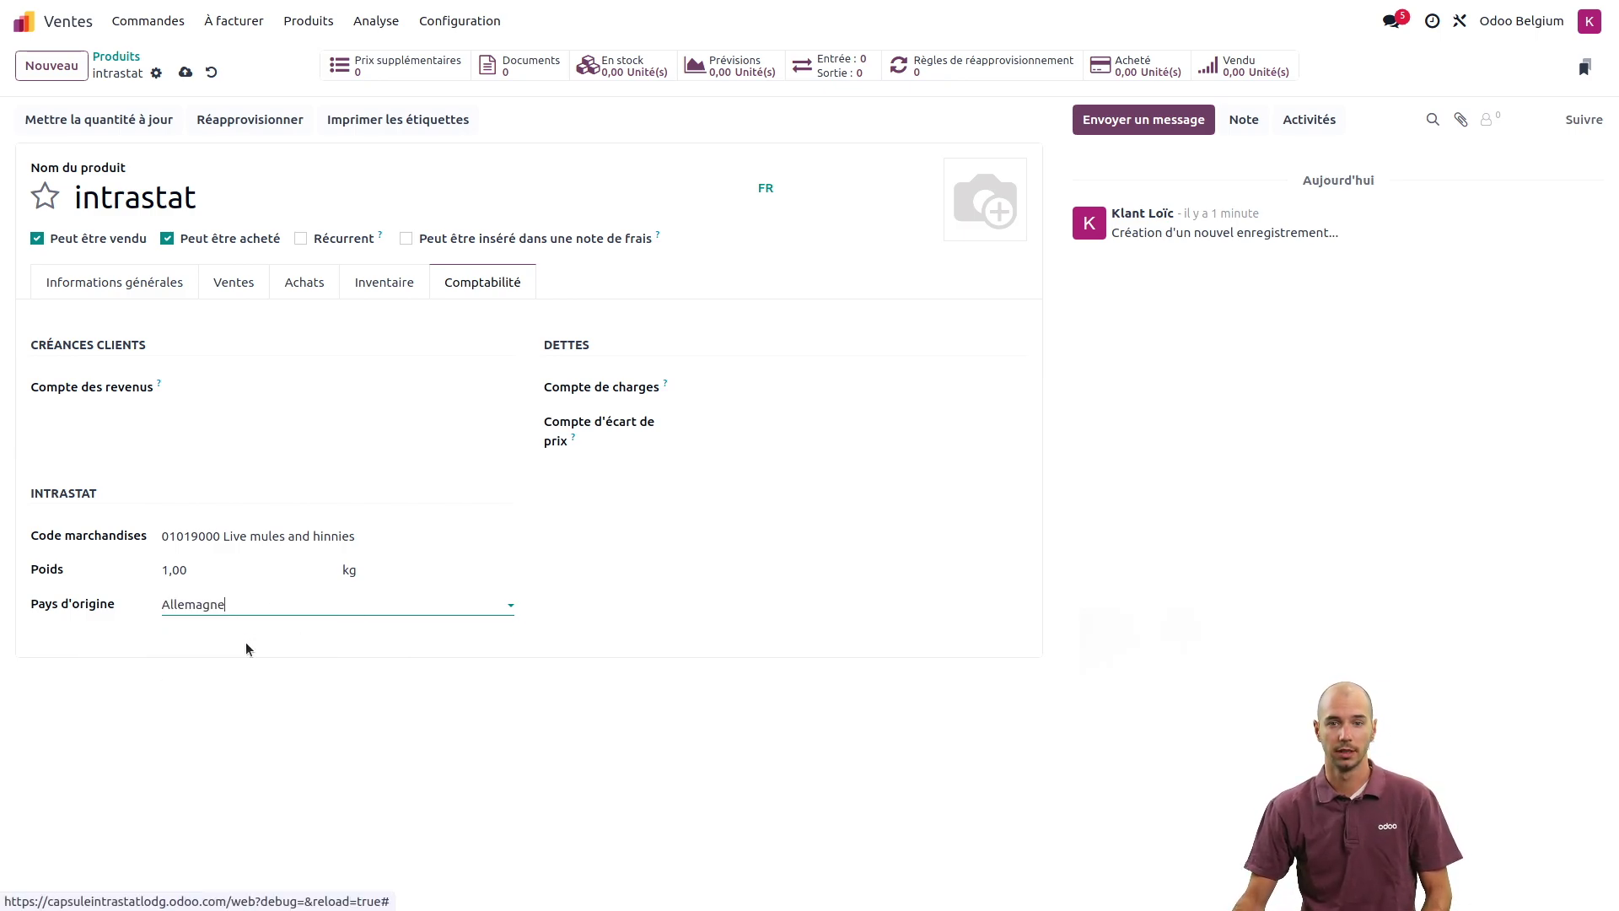
{"action": "left_click", "coordinate": [187, 74]}
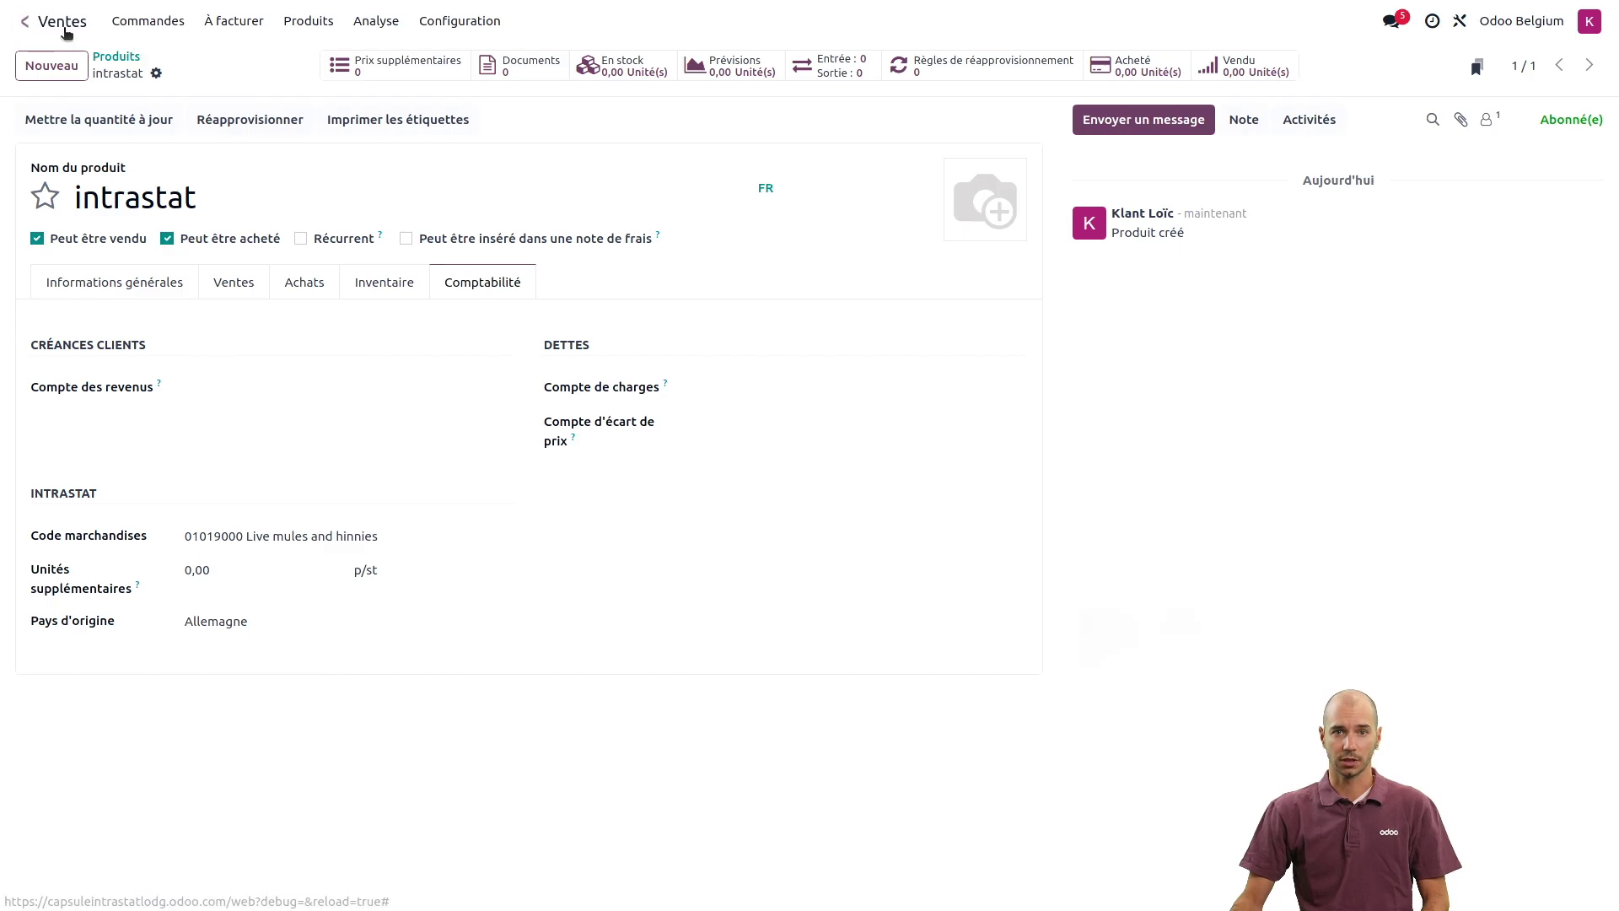
{"action": "left_click", "coordinate": [64, 22]}
- In Contacts, filter names by 'cact' and open the Cactus contact
{"action": "type", "text": "con"}
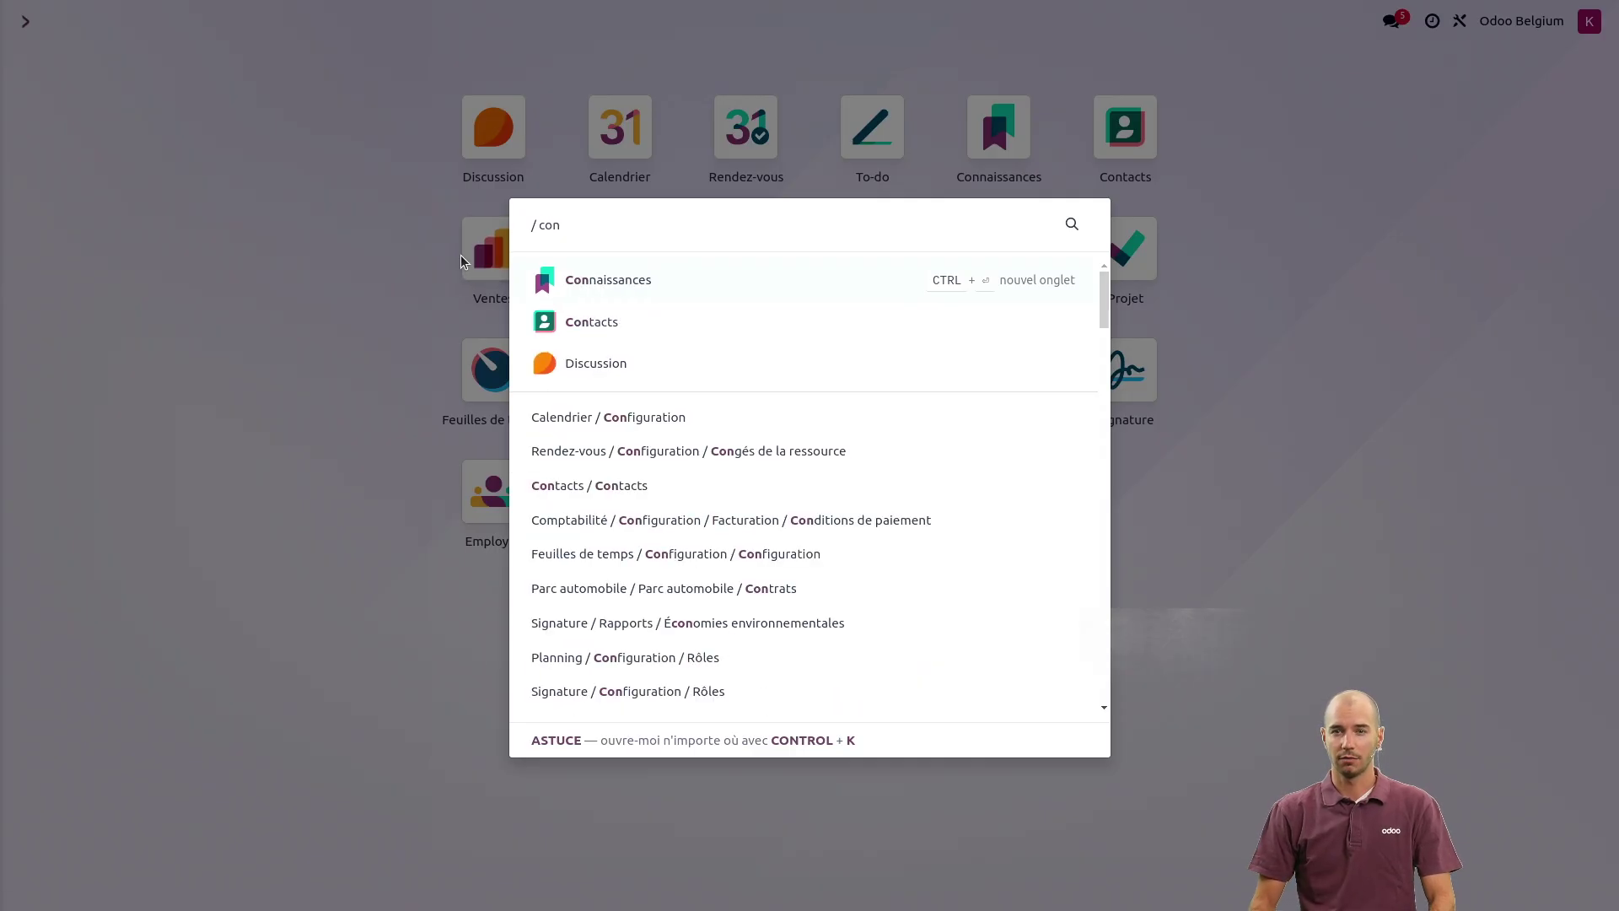
{"action": "key", "text": "Down"}
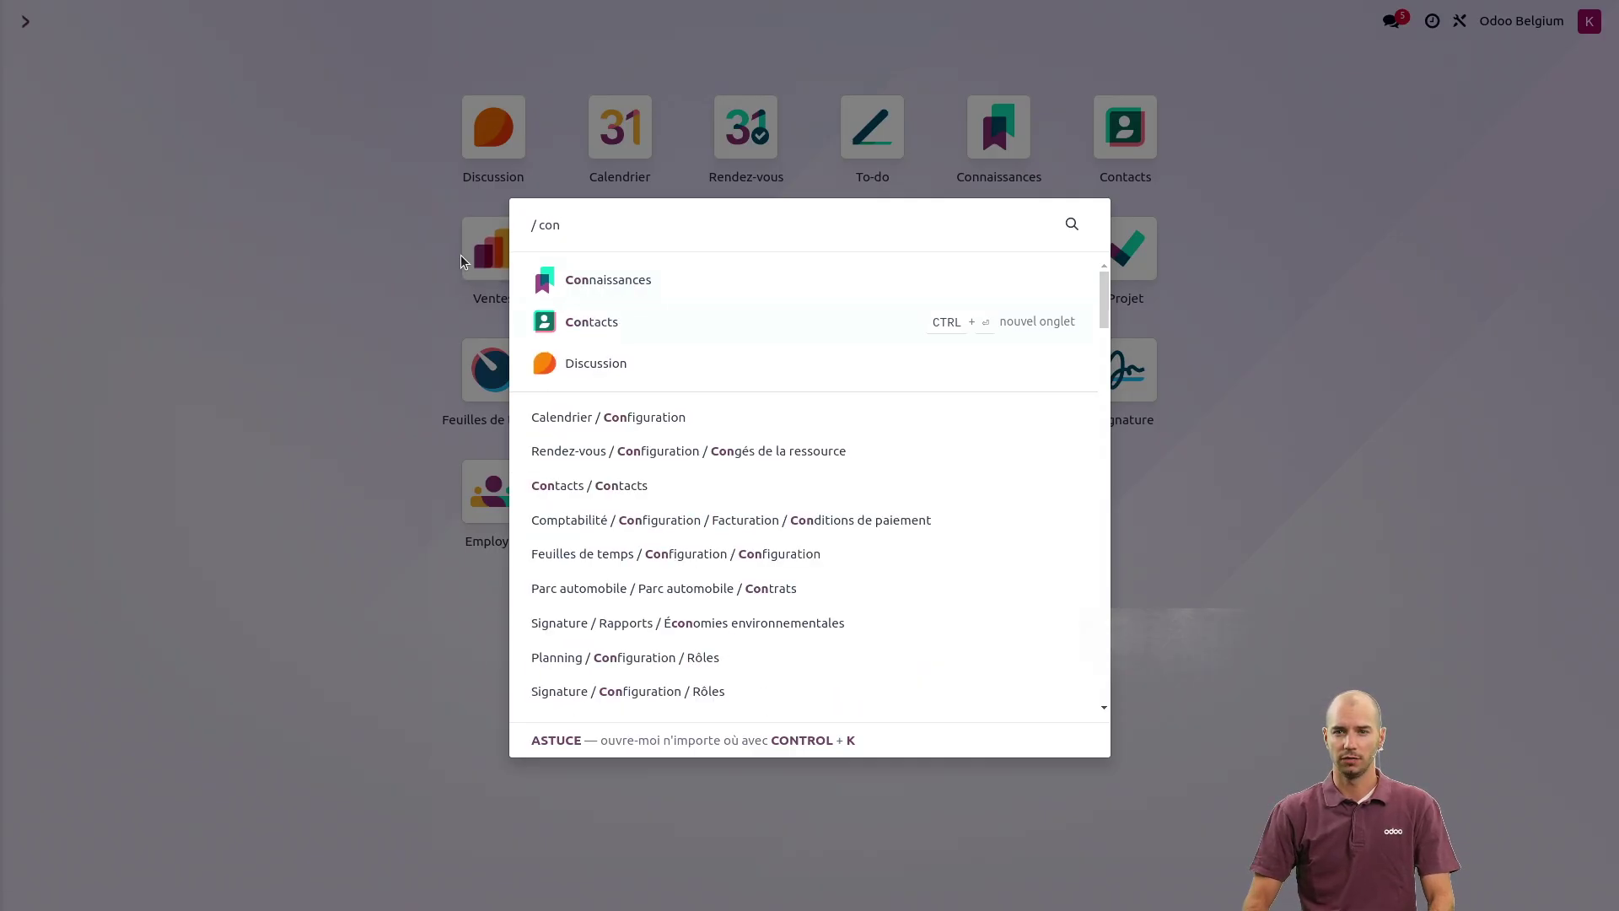
{"action": "key", "text": "Return"}
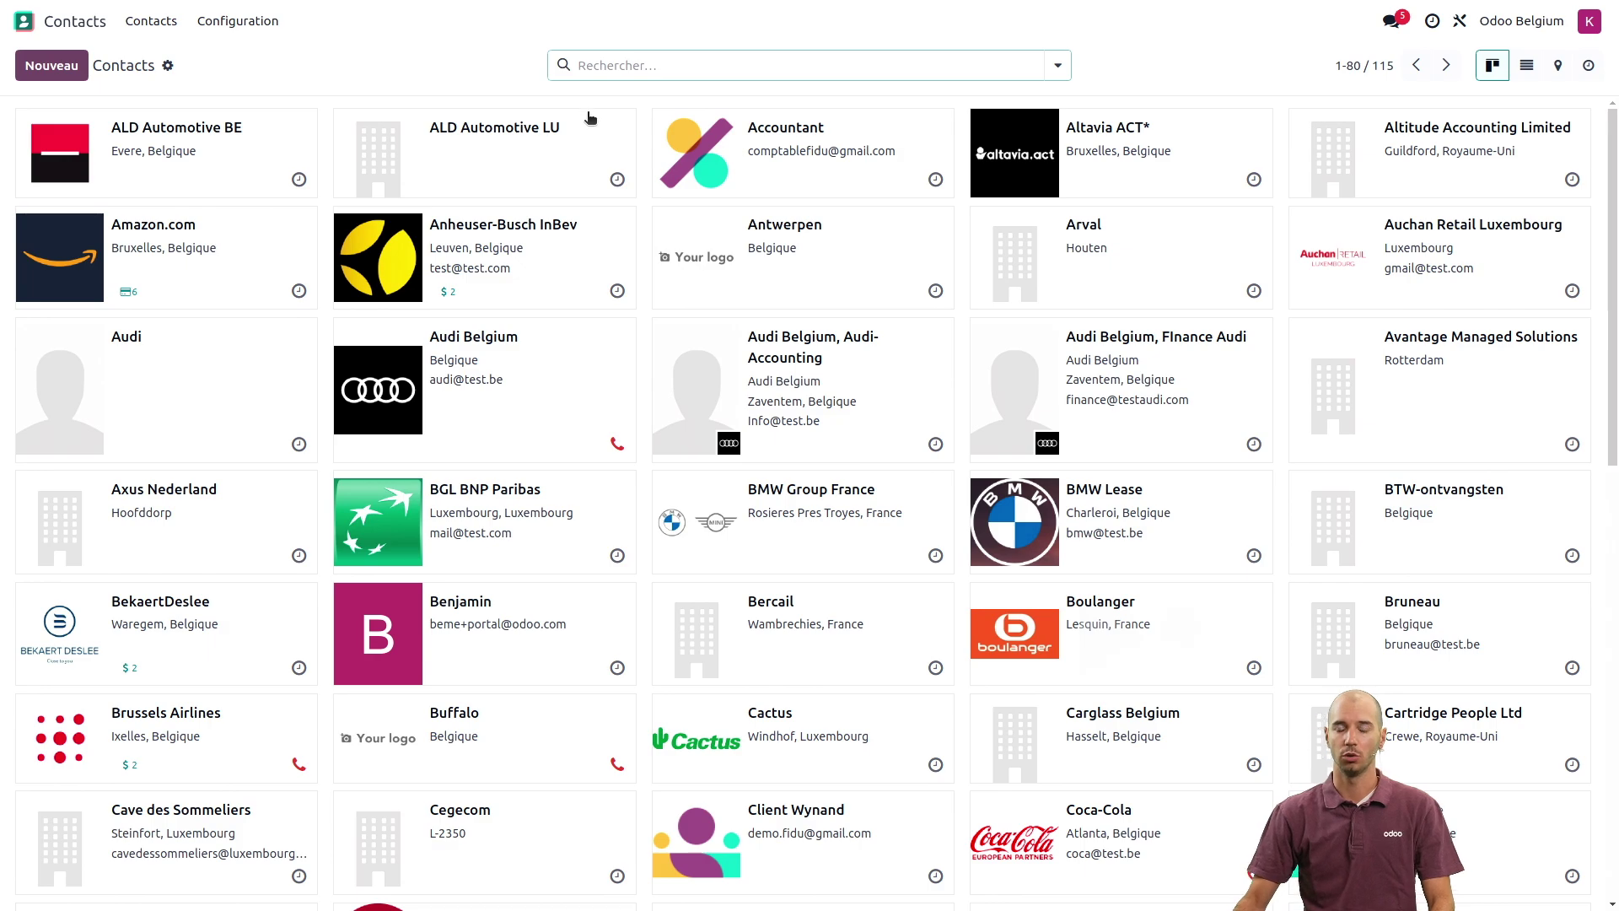
{"action": "type", "text": "catc"}
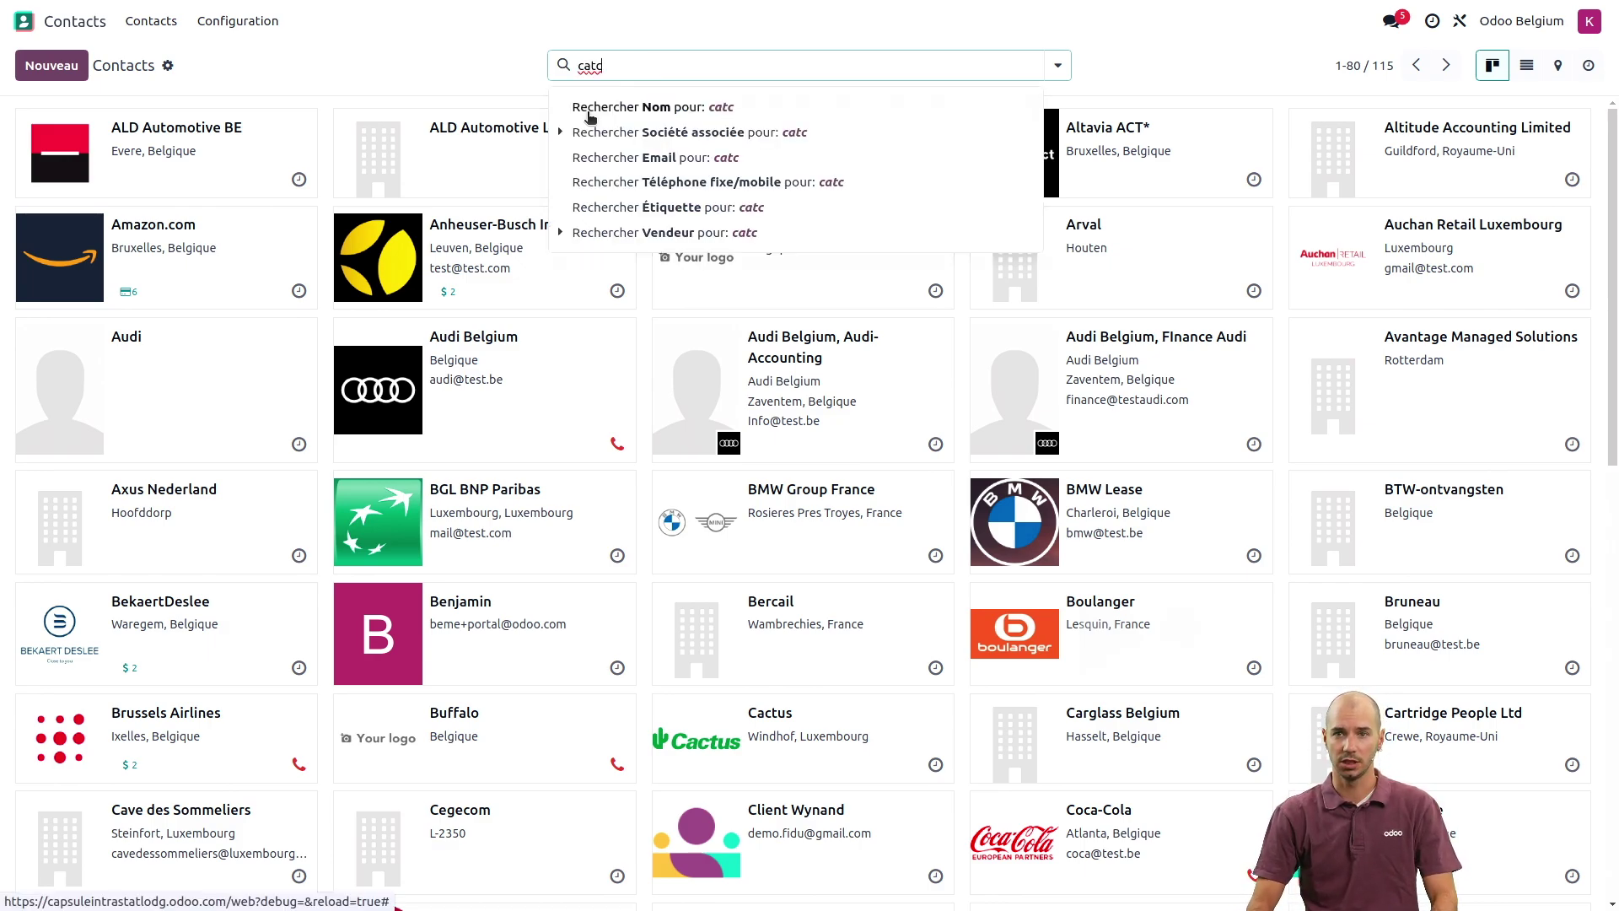
{"action": "left_click", "coordinate": [589, 114]}
{"action": "key", "text": "BackSpace"}
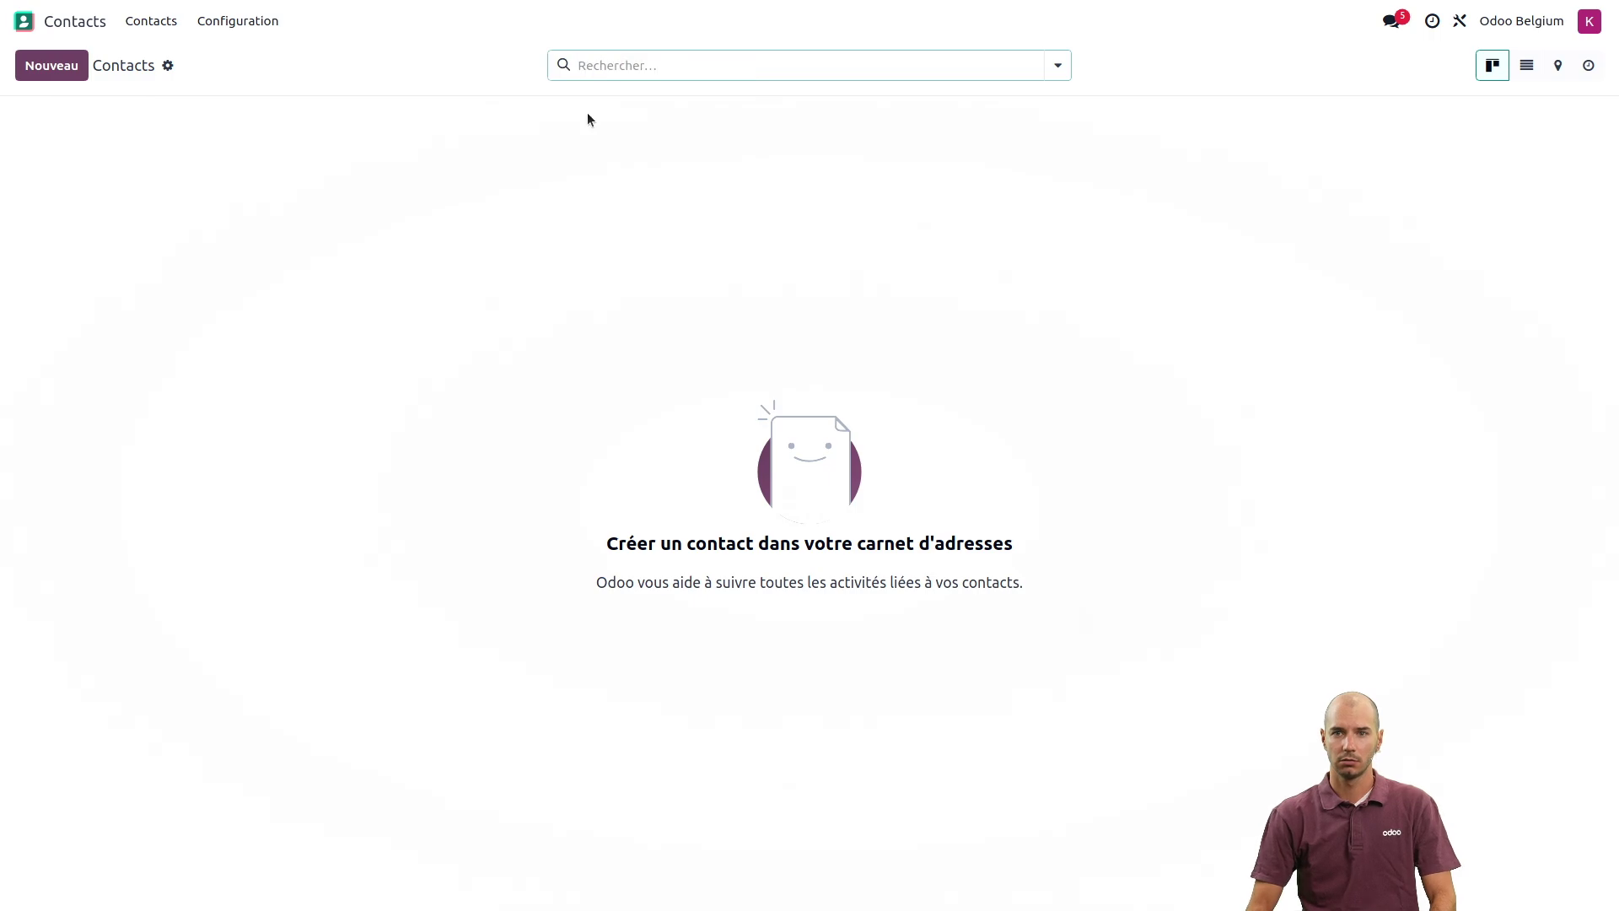
{"action": "type", "text": "cact"}
{"action": "left_click", "coordinate": [589, 114]}
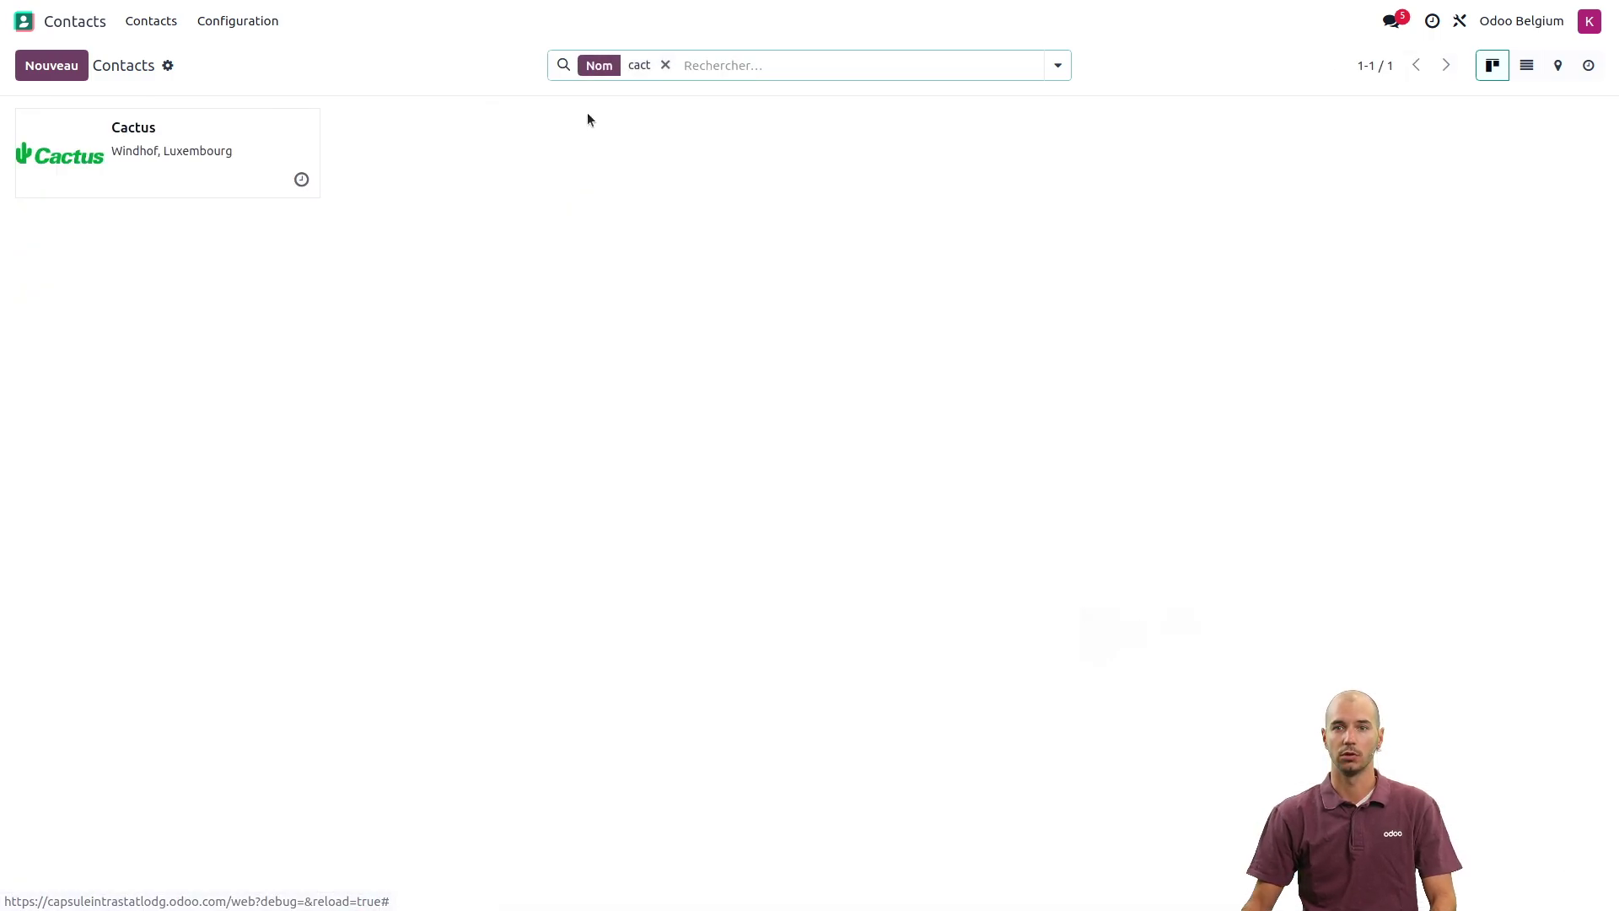
{"action": "left_click", "coordinate": [168, 145]}
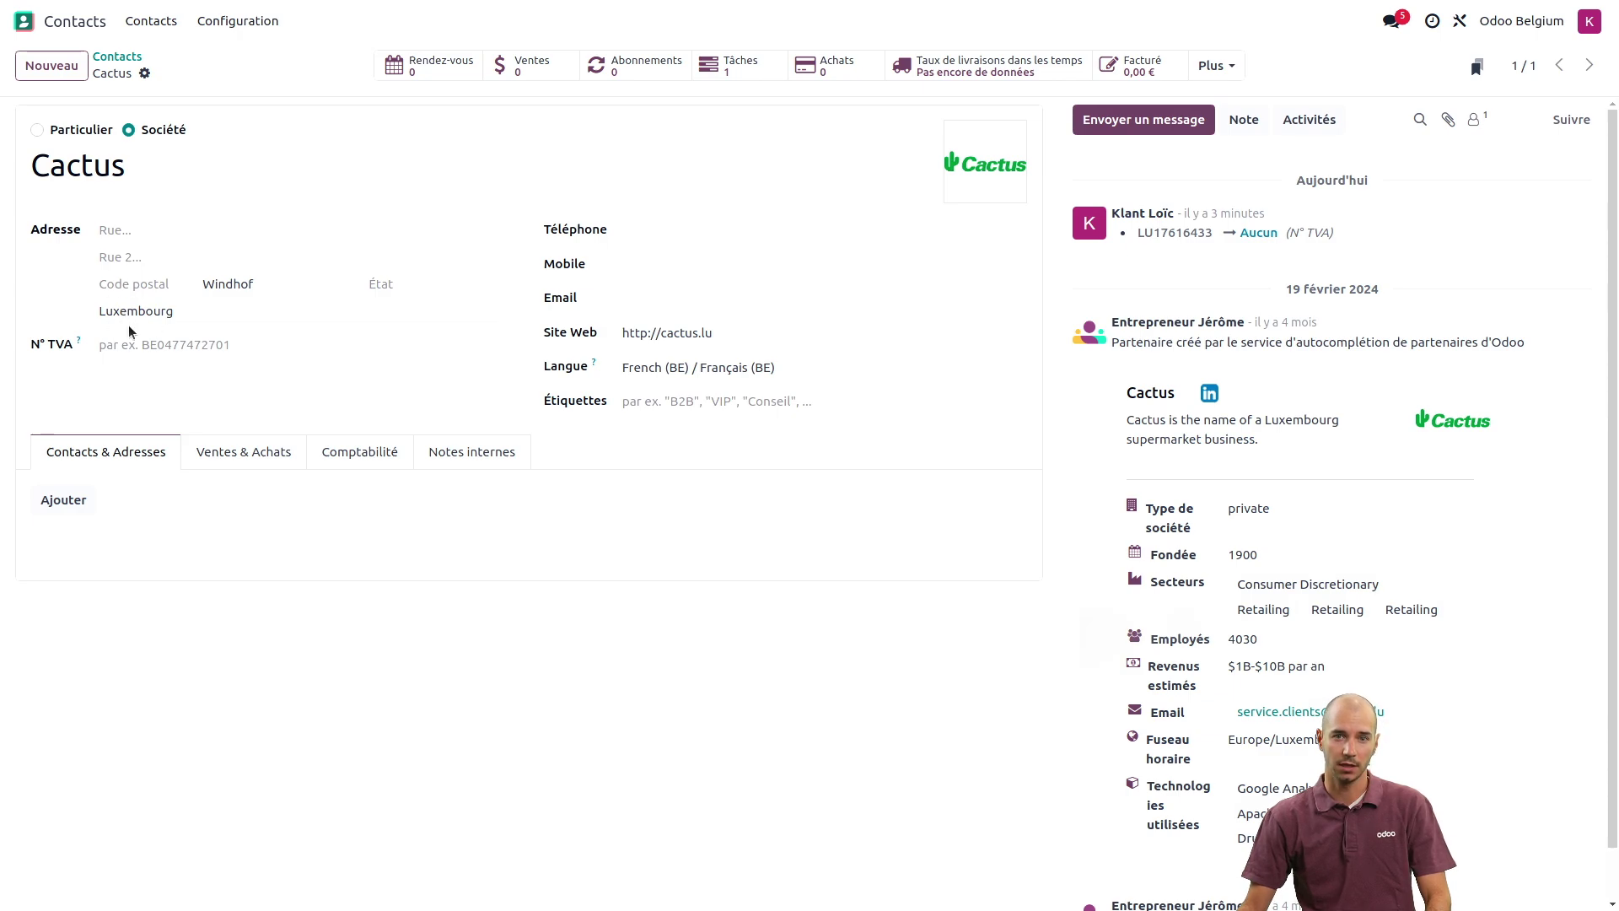
- Paste the customer's VAT number into N° TVA and save the Cactus contact
{"action": "left_click", "coordinate": [117, 344]}
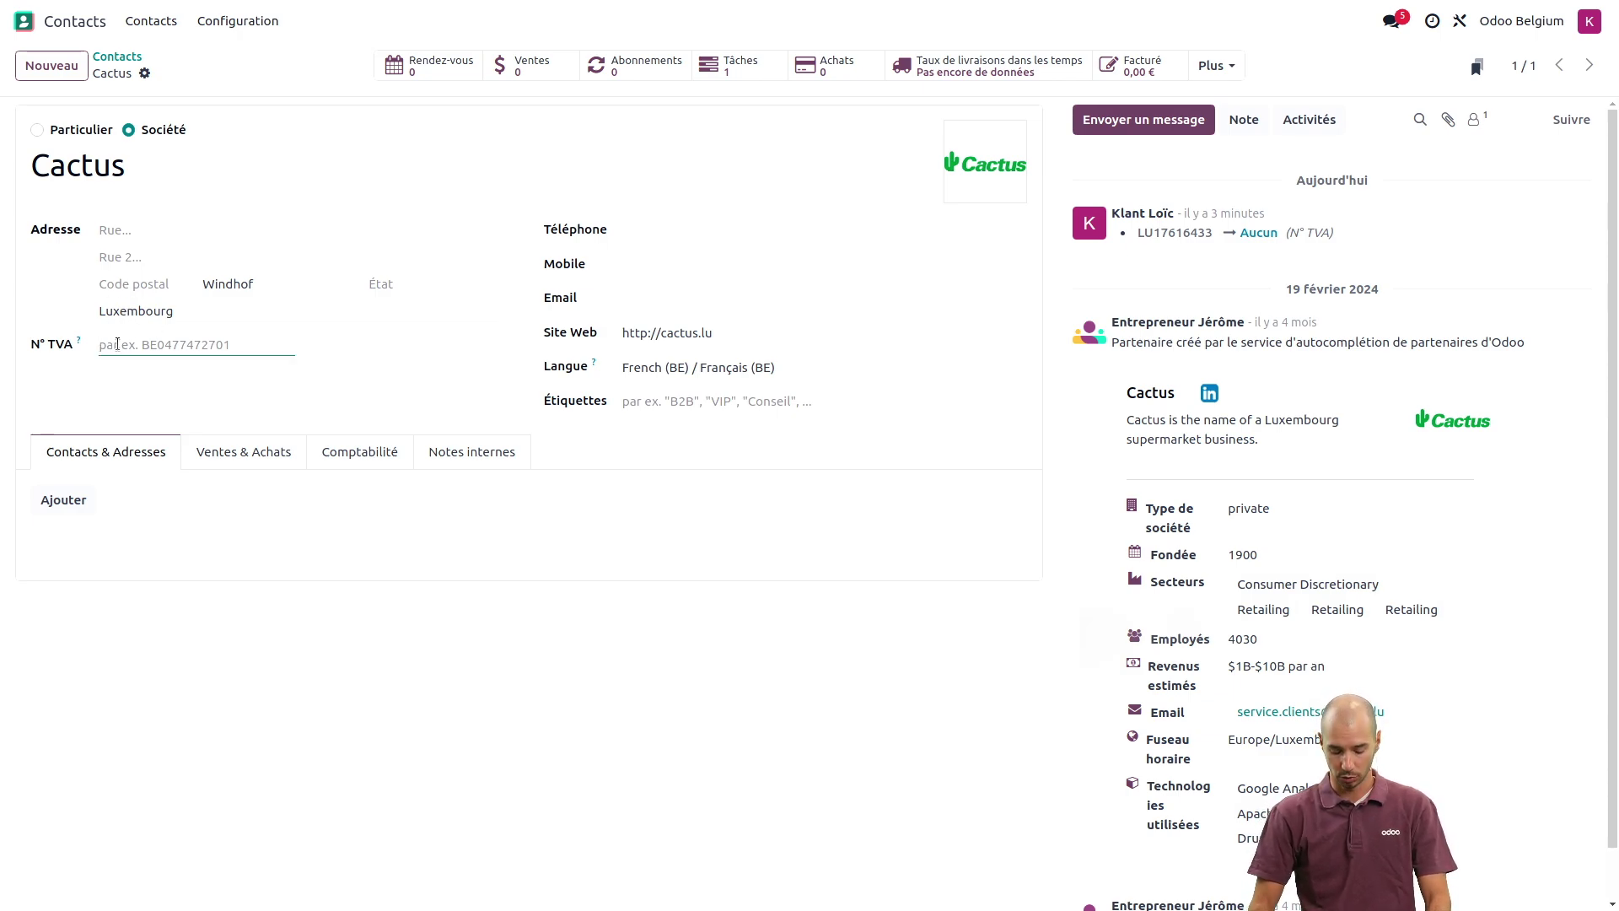
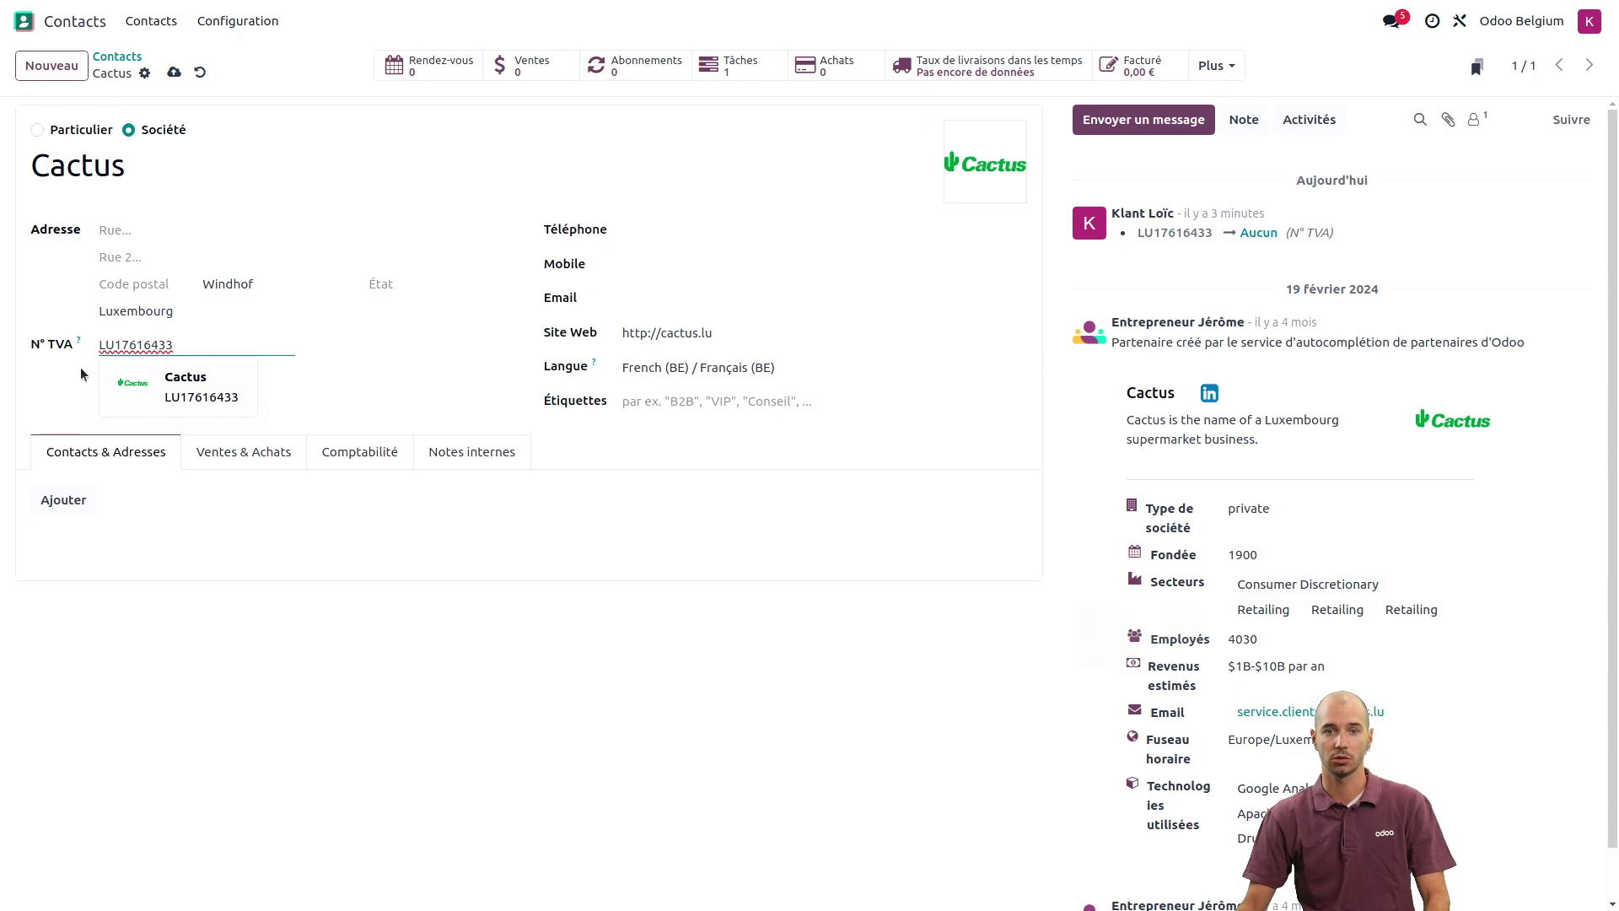
{"action": "left_click", "coordinate": [43, 390]}
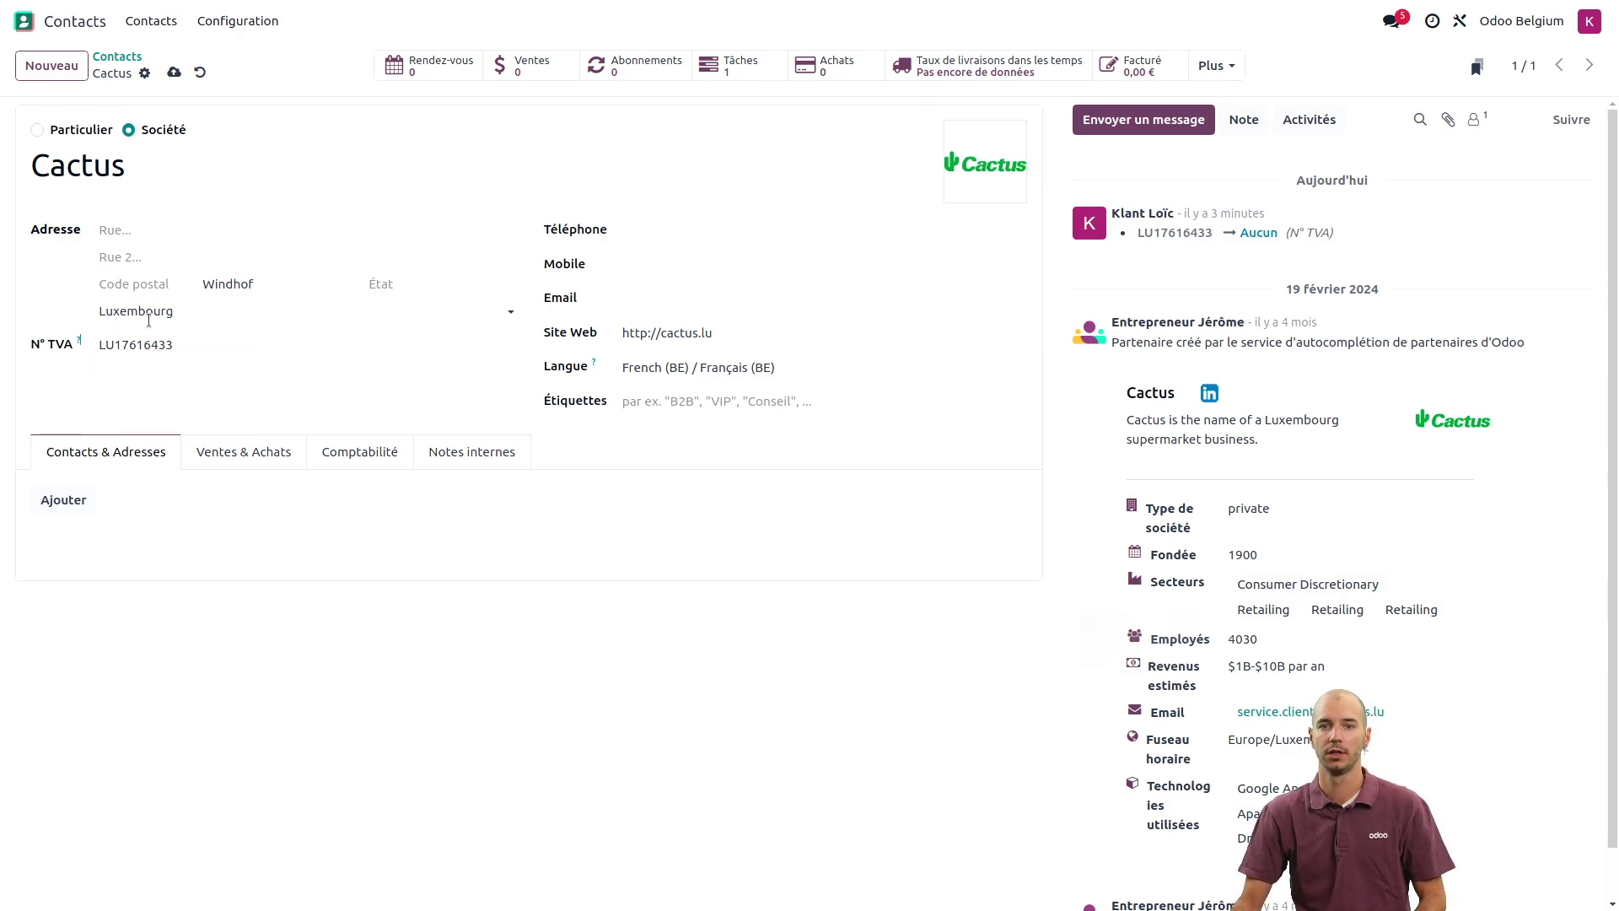
{"action": "left_click", "coordinate": [172, 75]}
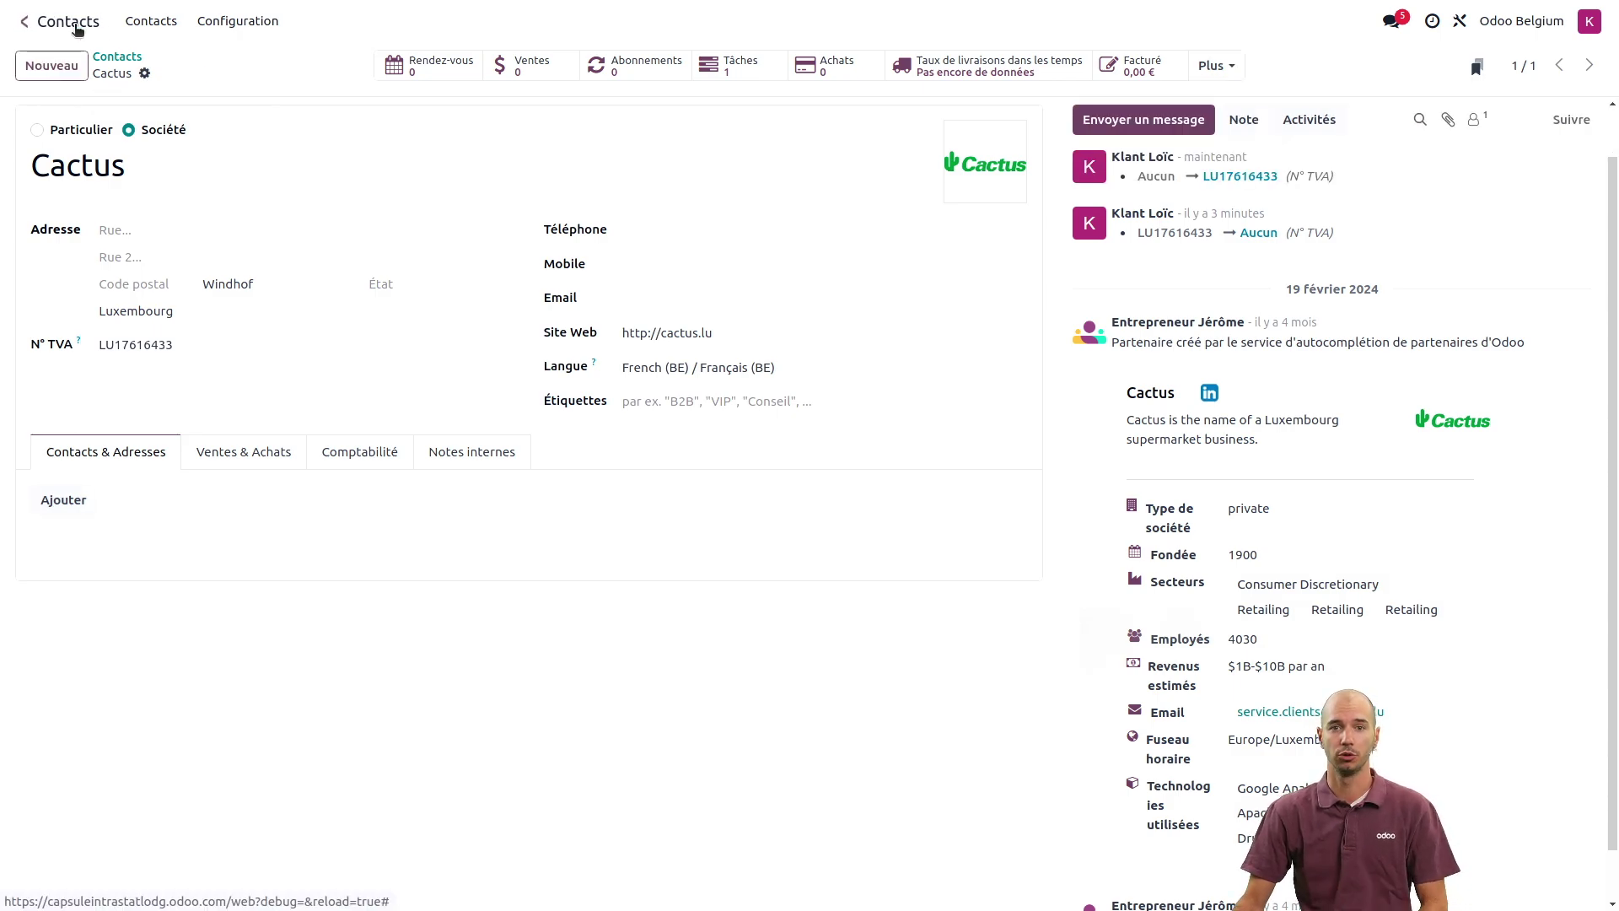
{"action": "left_click", "coordinate": [84, 27]}
{"action": "left_click", "coordinate": [1006, 495]}
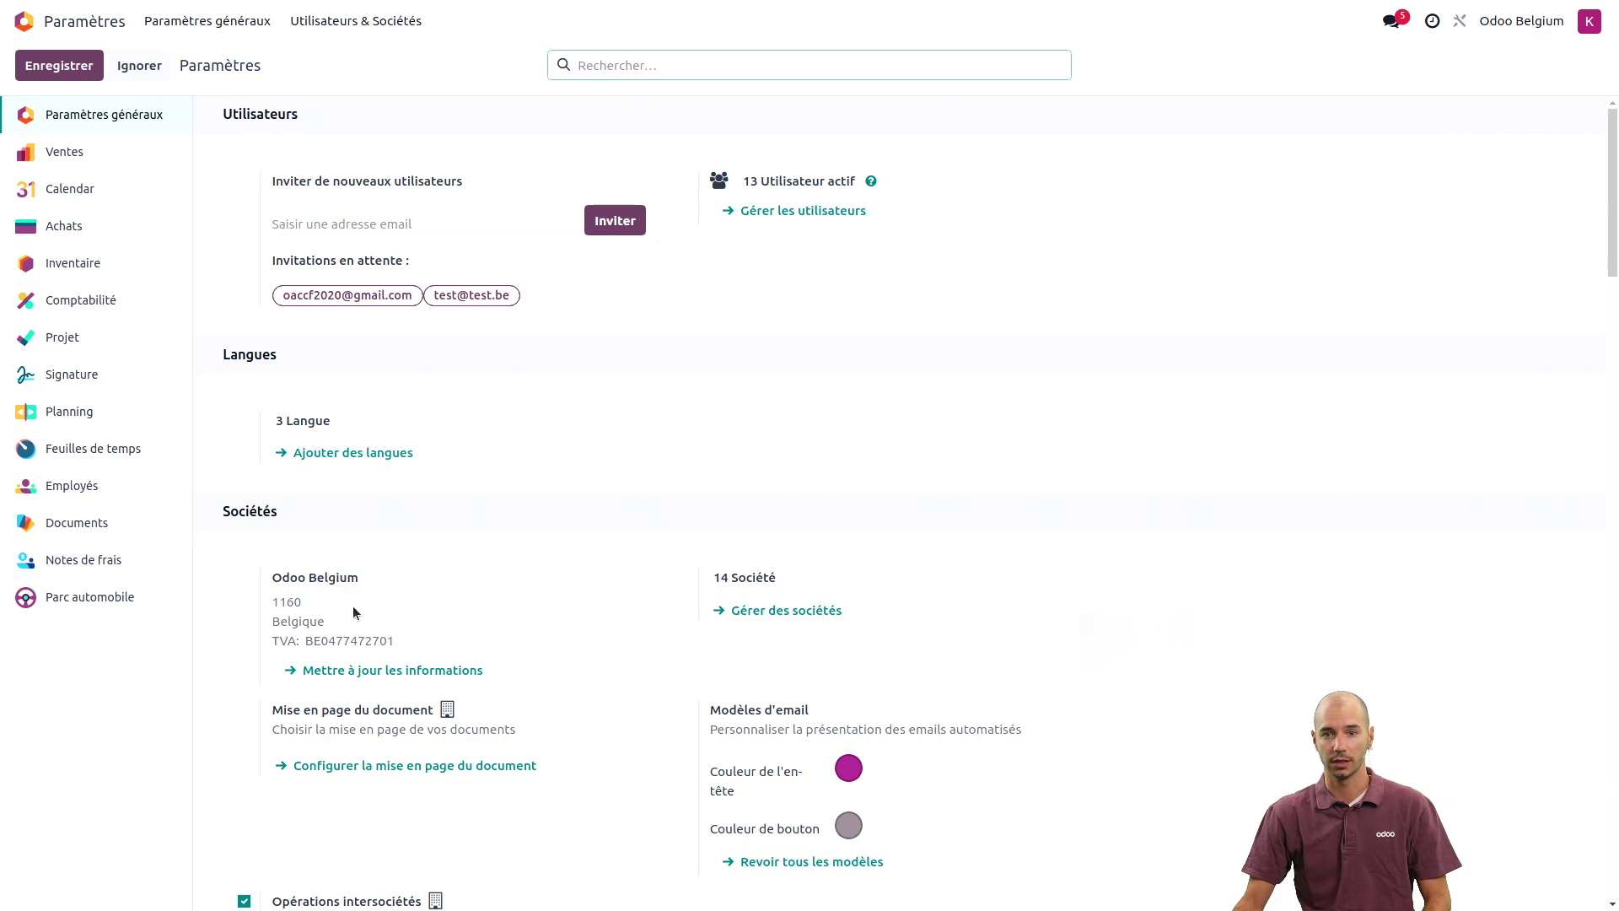
- View the Odoo Belgium company record, then go to the Accounting app
{"action": "left_click", "coordinate": [362, 669]}
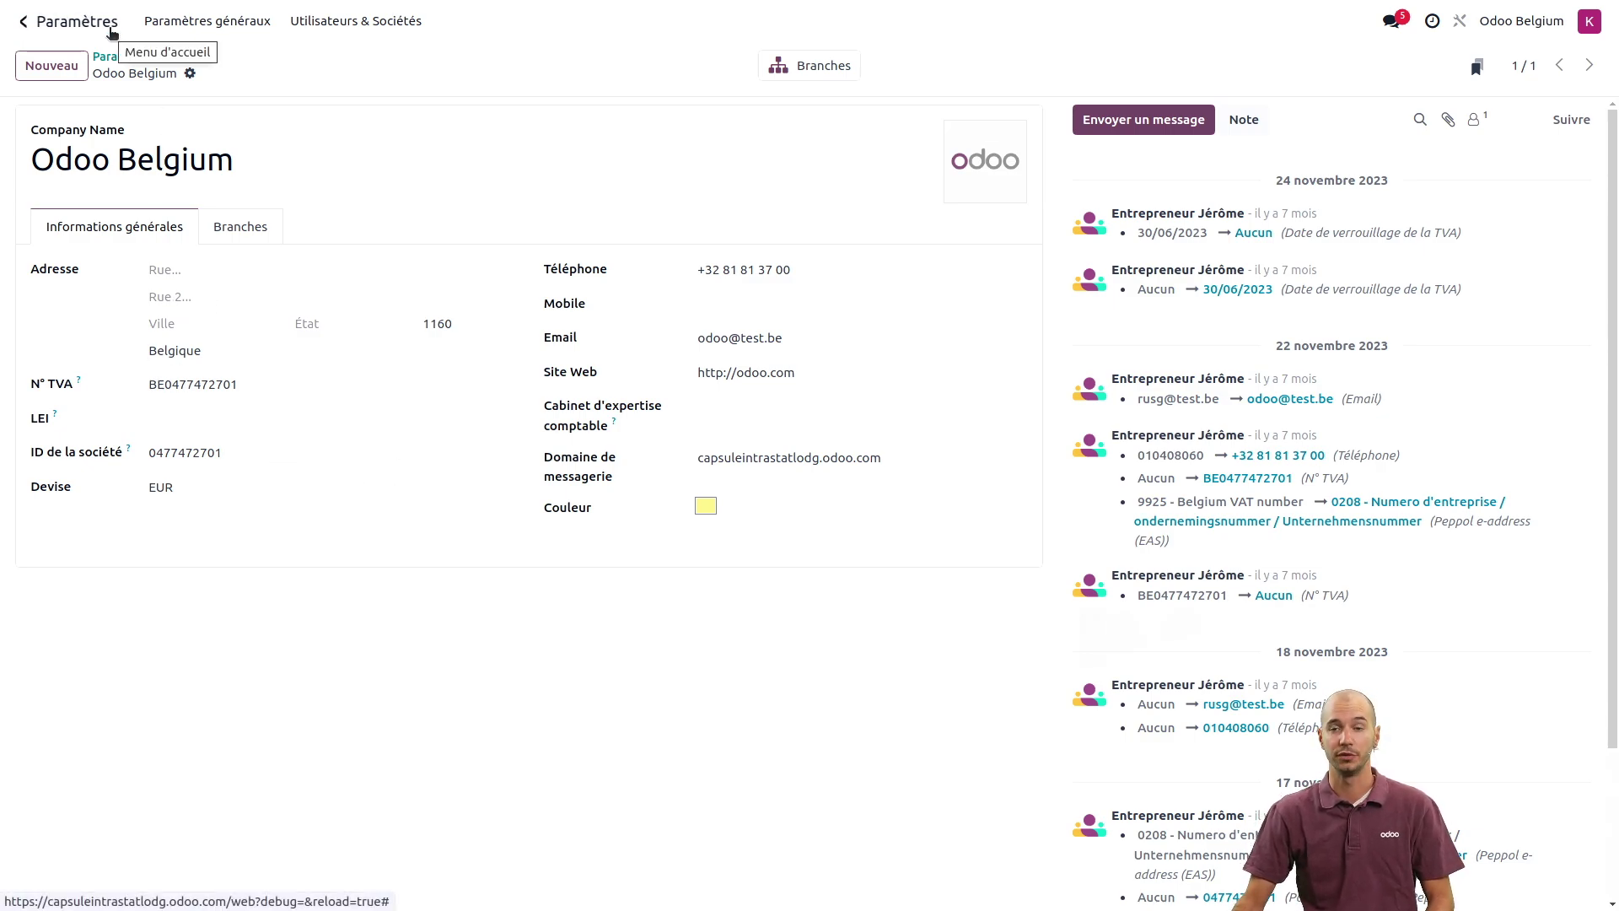
{"action": "left_click", "coordinate": [110, 29]}
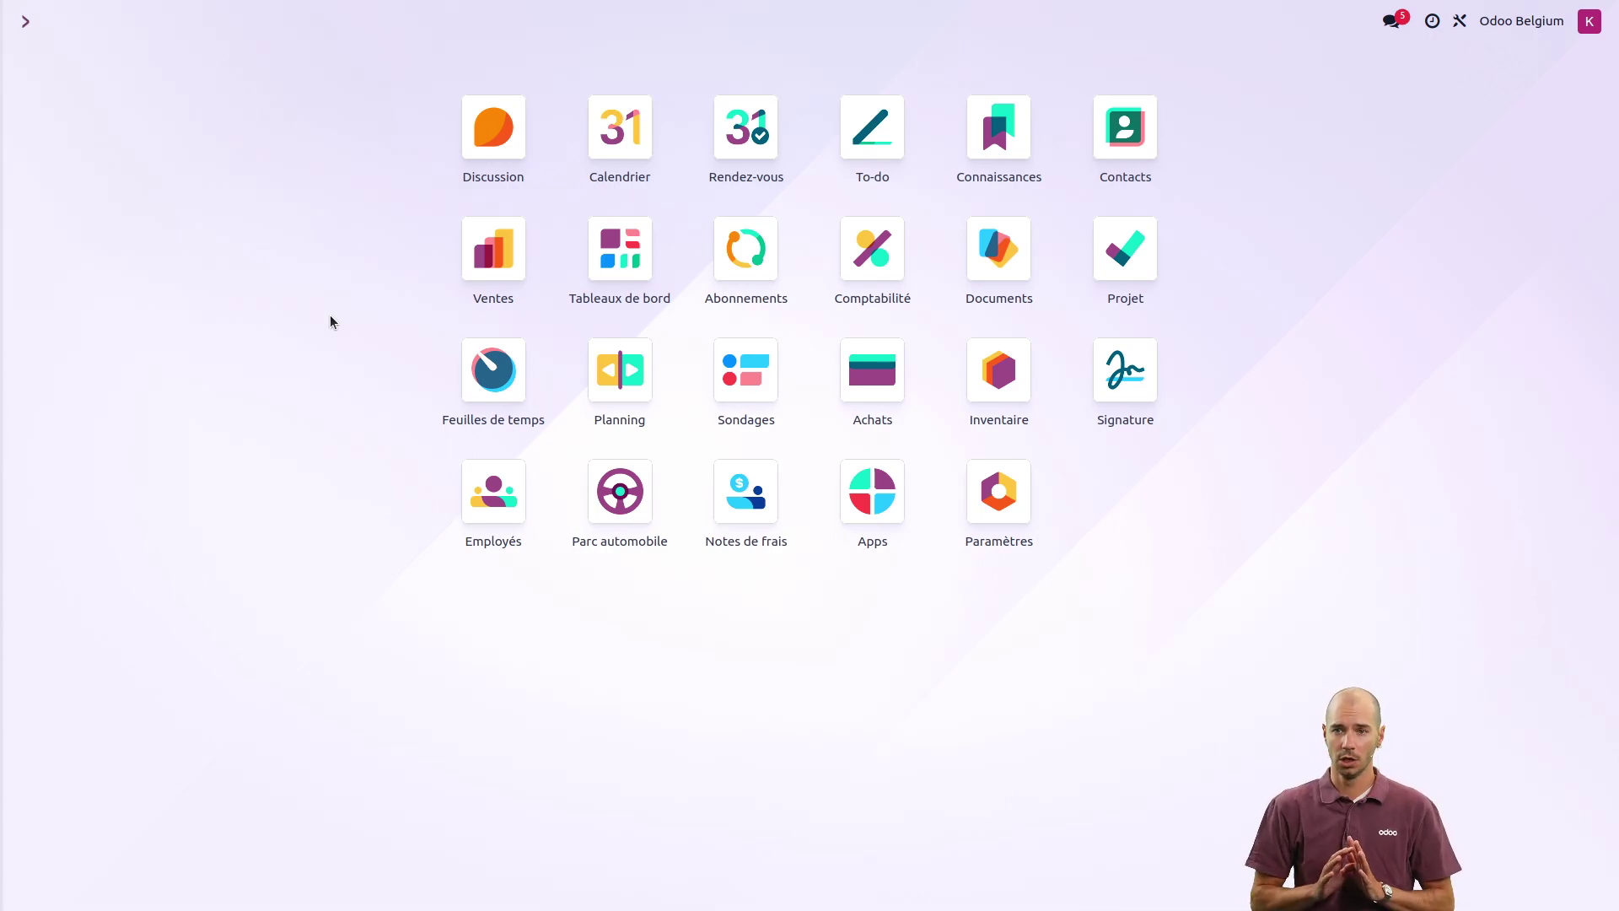
{"action": "left_click", "coordinate": [873, 253]}
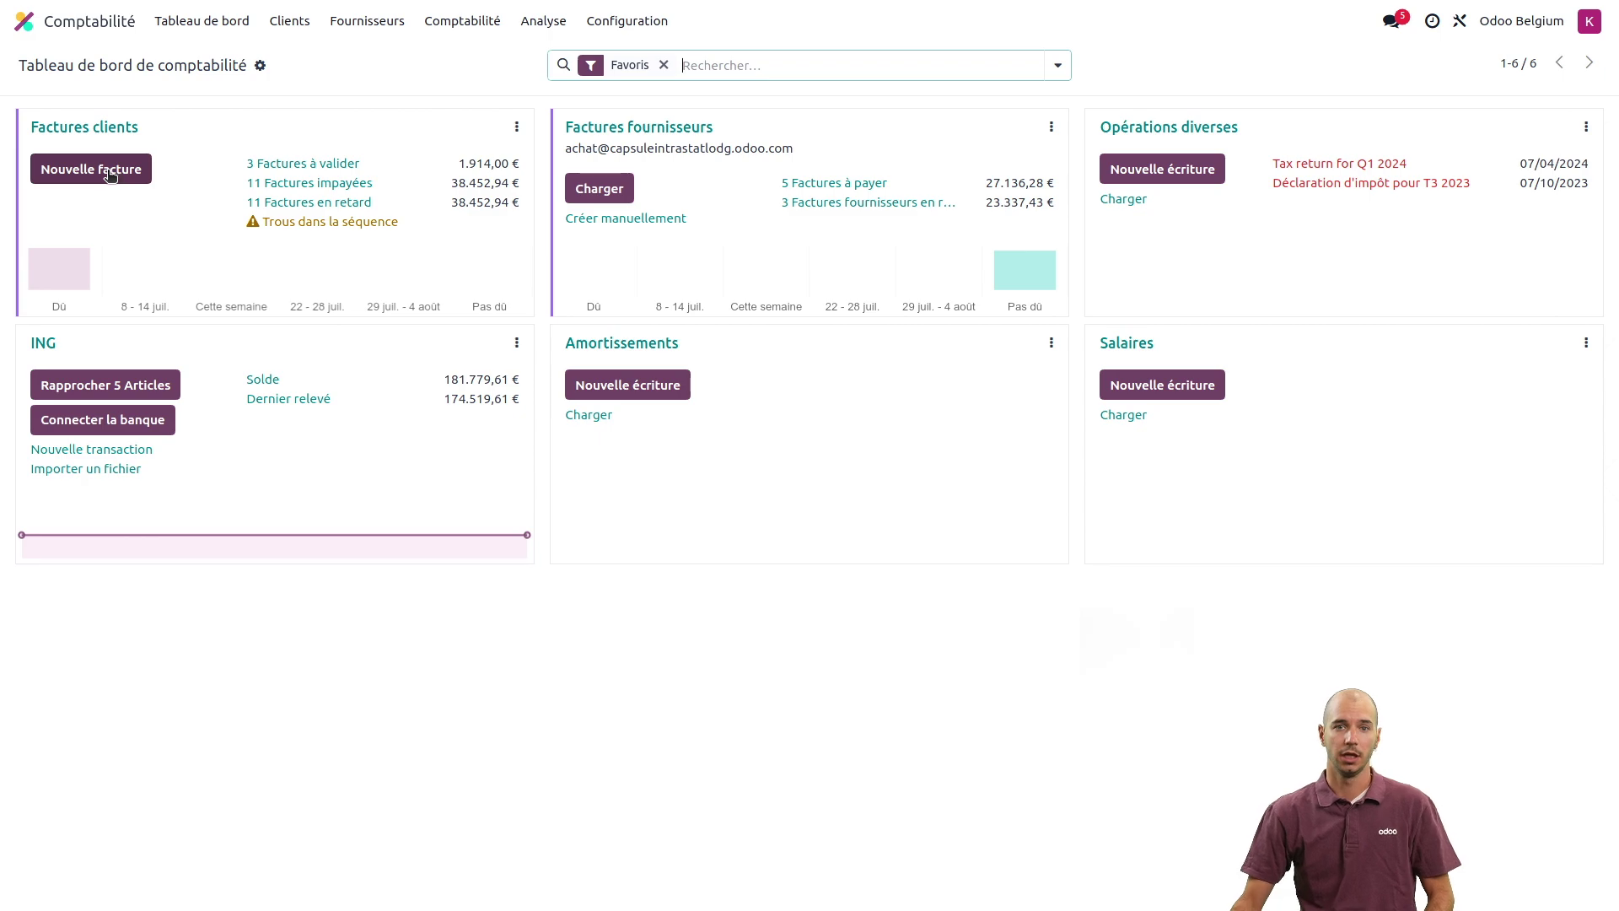
- Create a new customer invoice for Cactus with one line for the intrastat product
{"action": "left_click", "coordinate": [107, 170]}
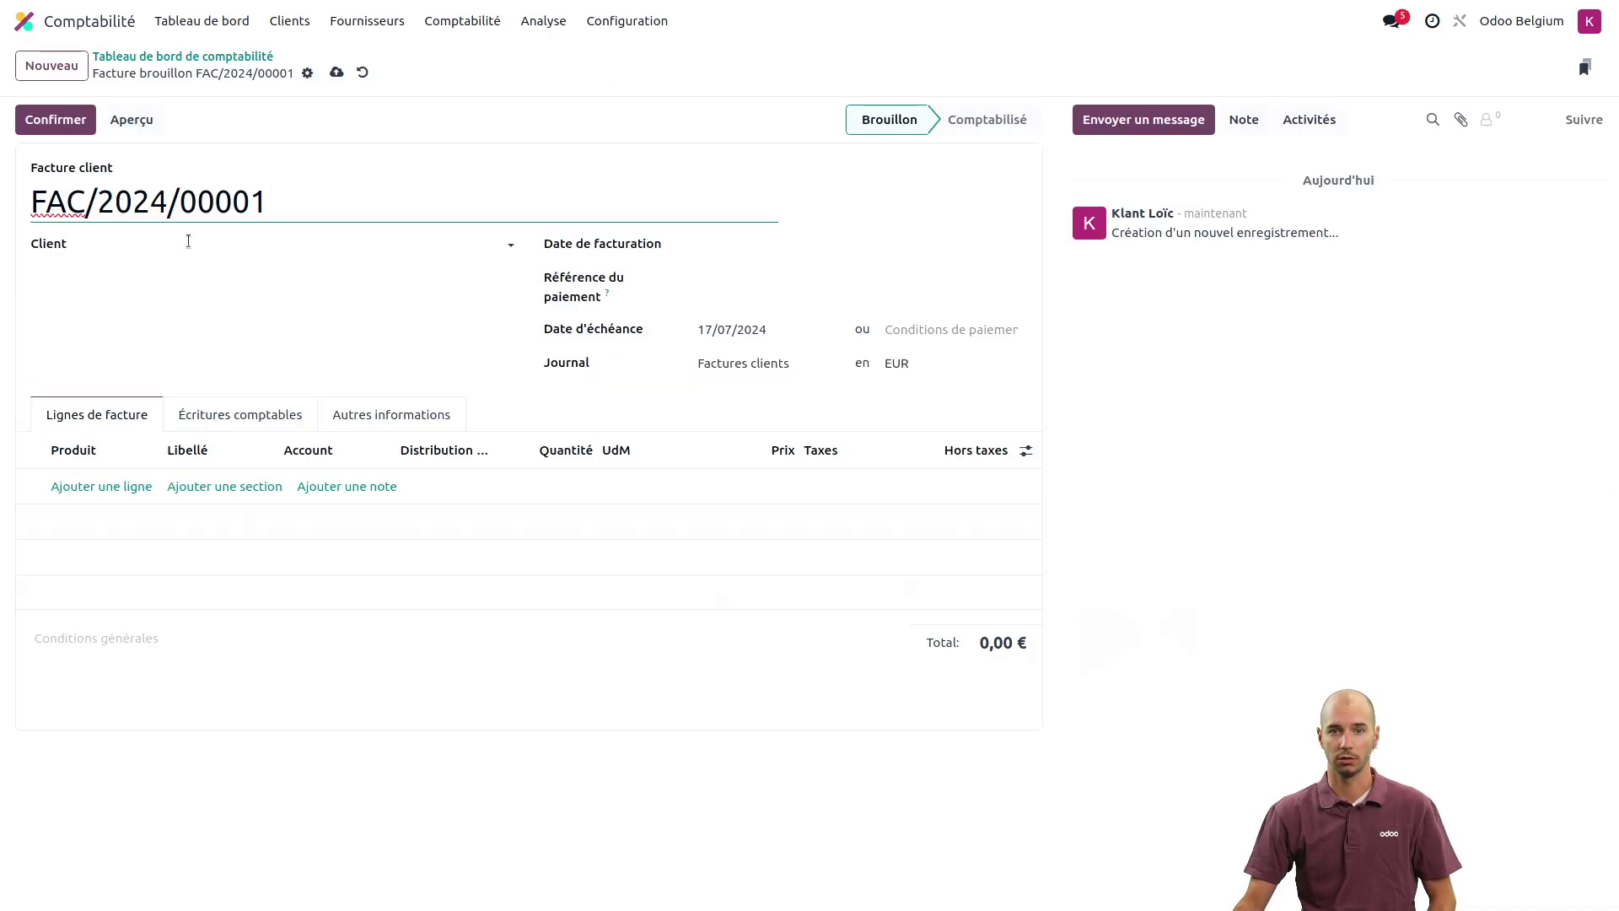
{"action": "left_click", "coordinate": [187, 242]}
{"action": "type", "text": "cact"}
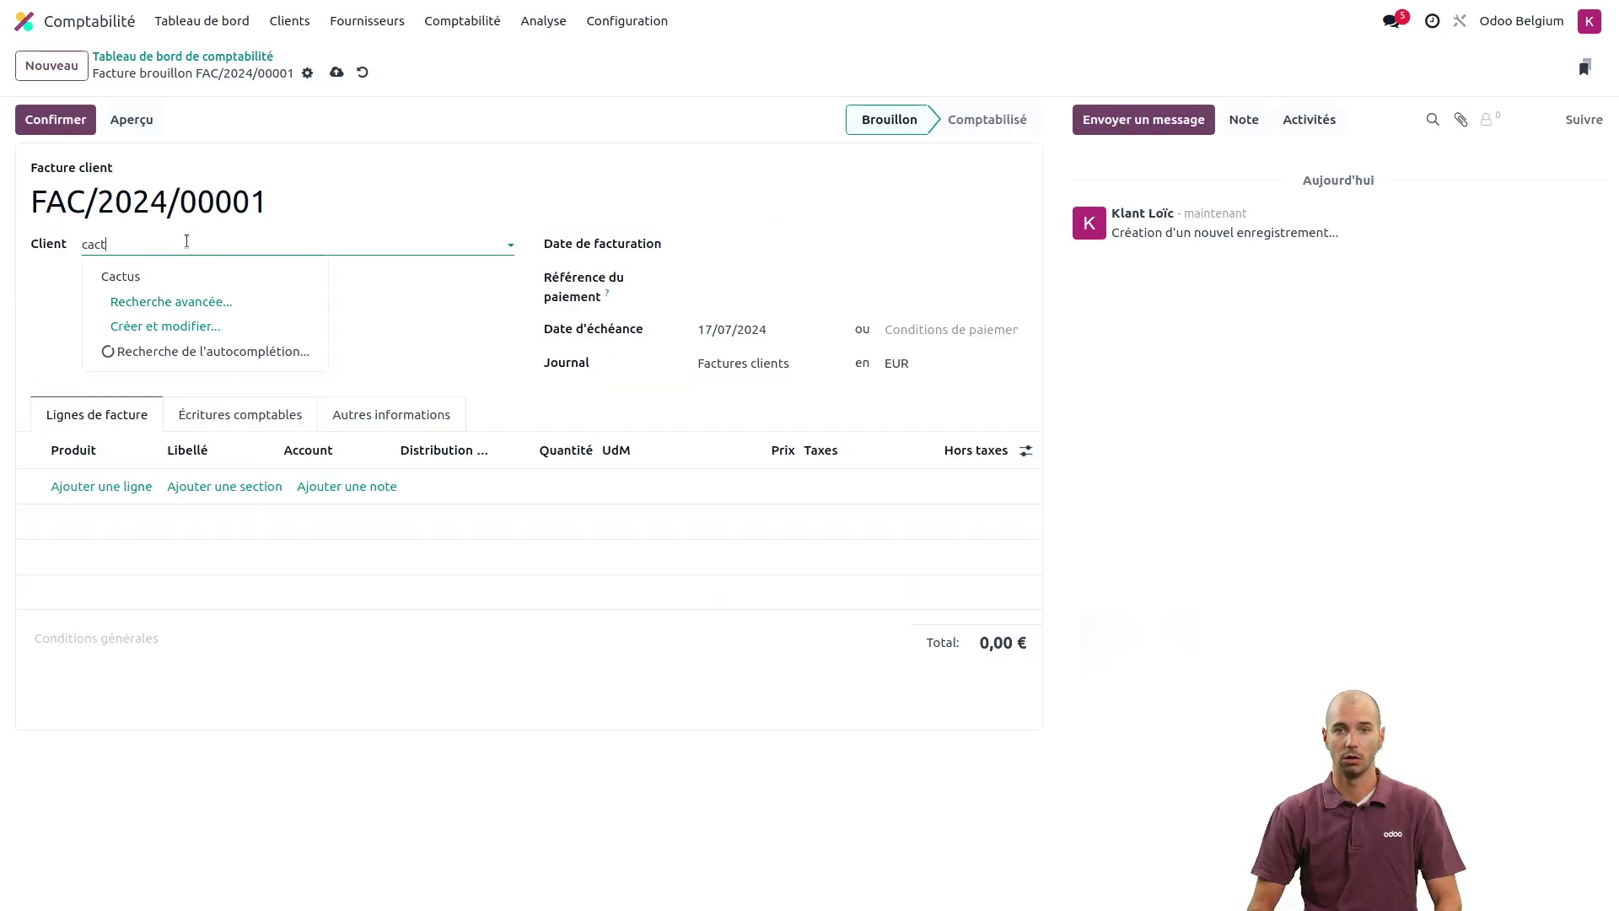
{"action": "key", "text": "Return"}
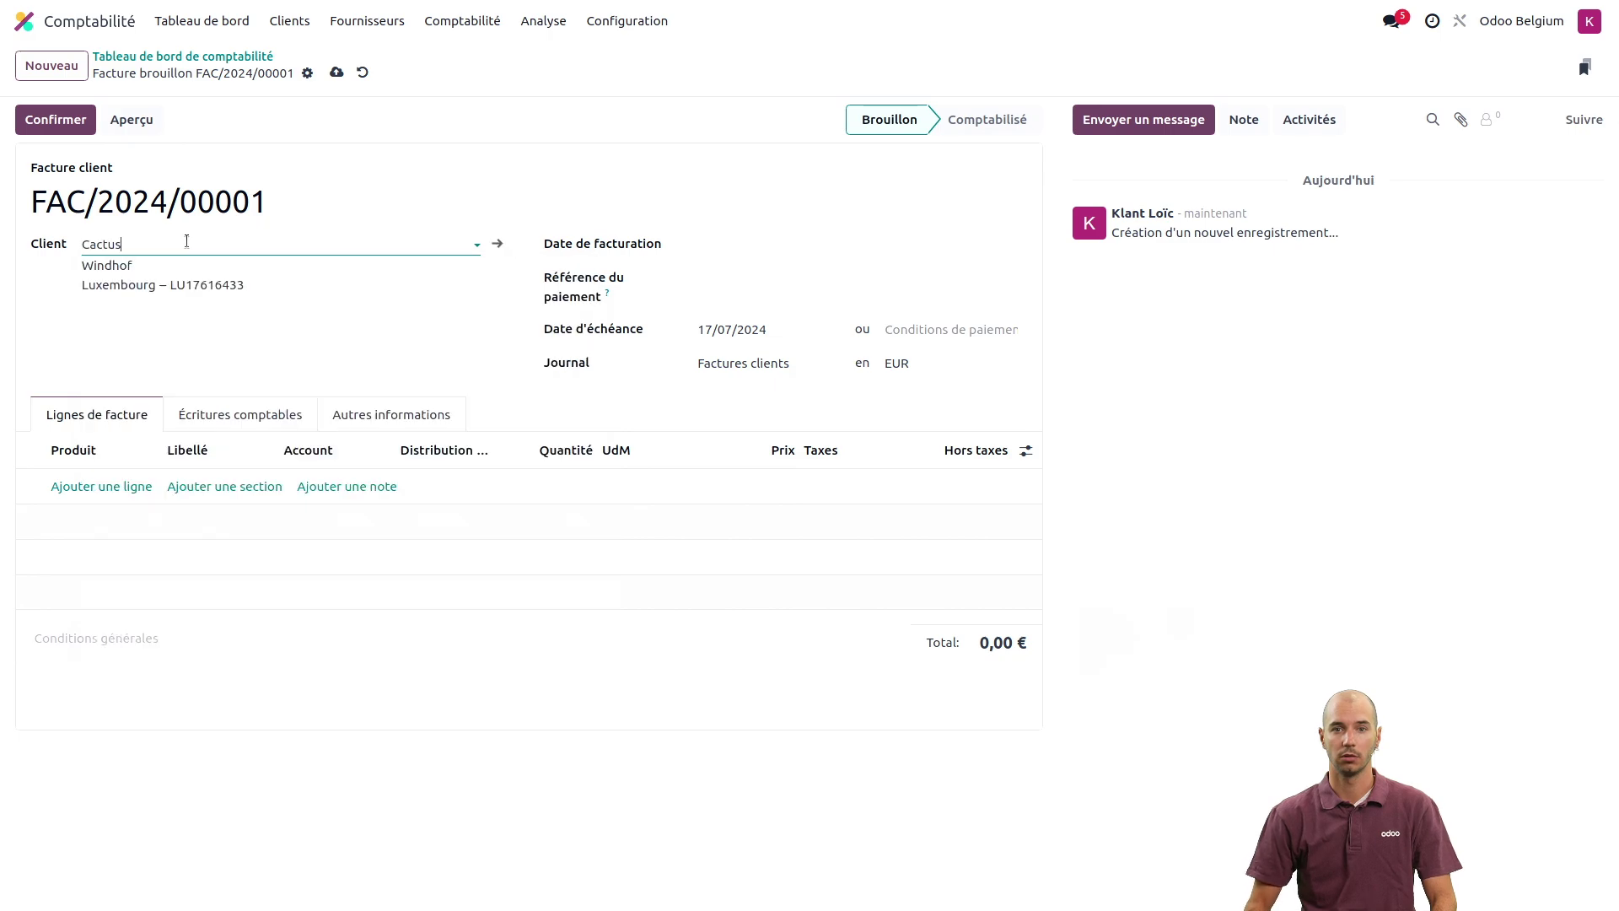
{"action": "left_click", "coordinate": [94, 486]}
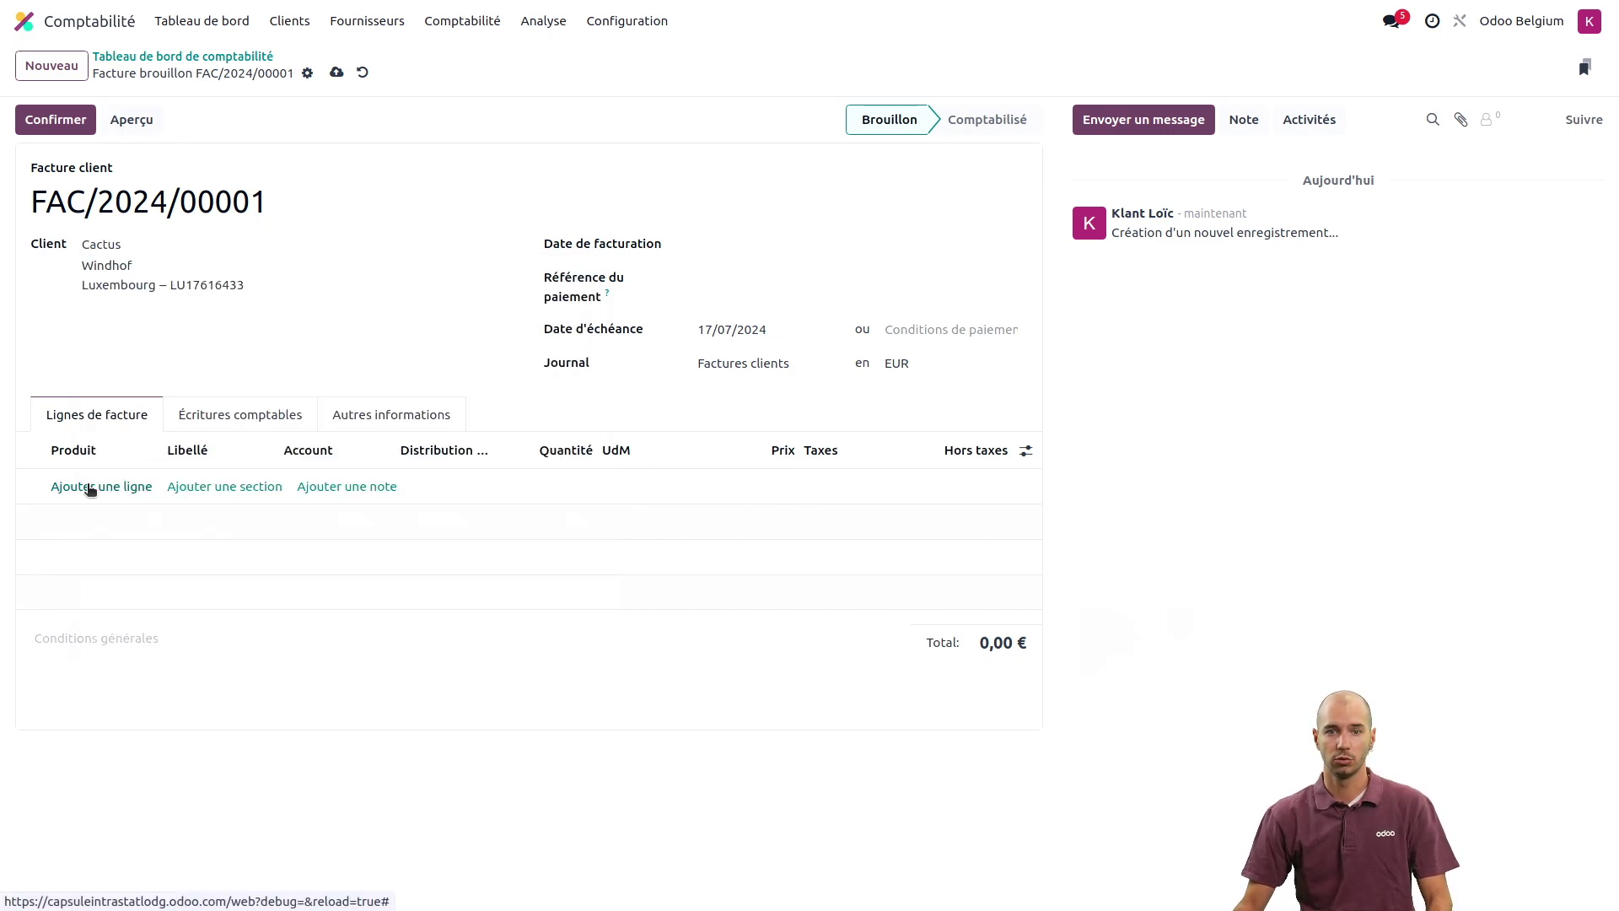
{"action": "left_click", "coordinate": [97, 484]}
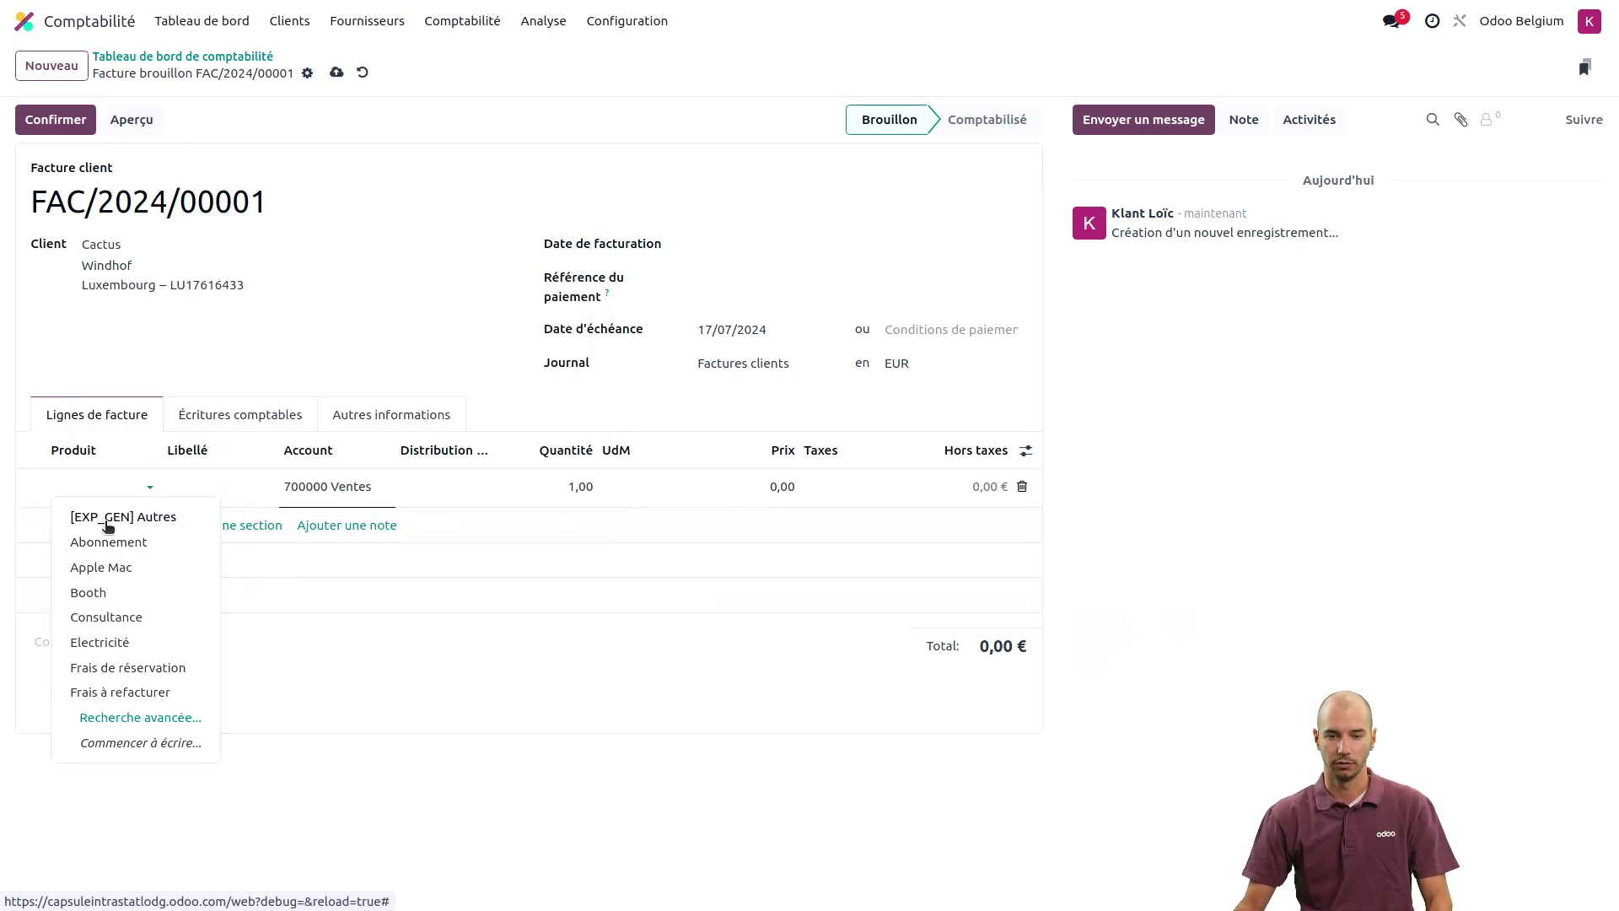
{"action": "type", "text": "intr"}
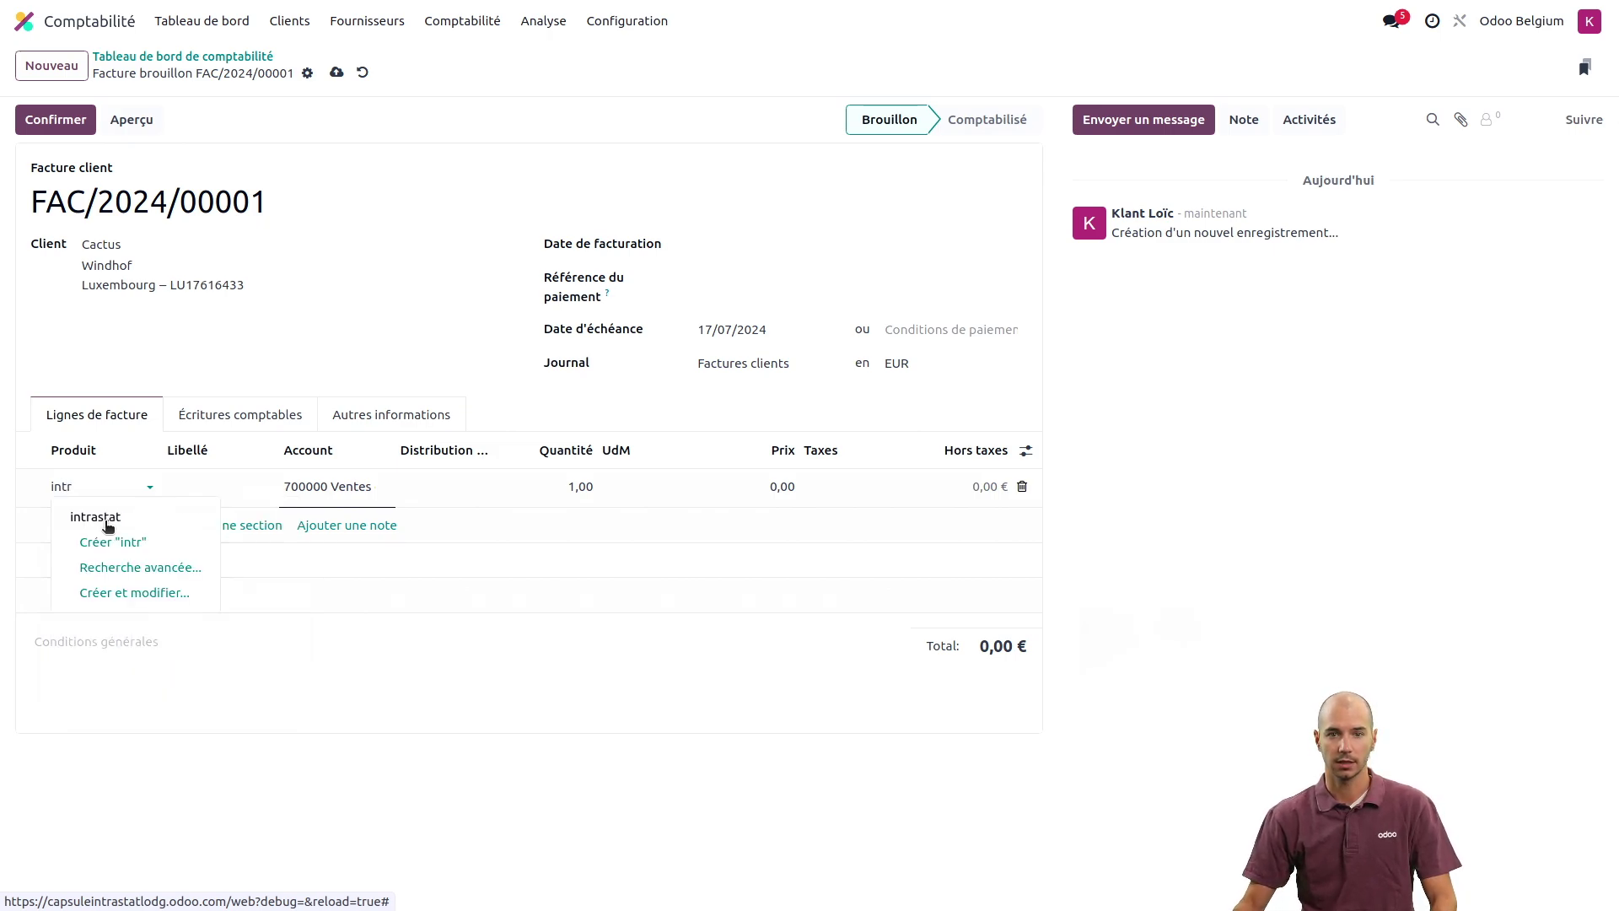
{"action": "left_click", "coordinate": [107, 520]}
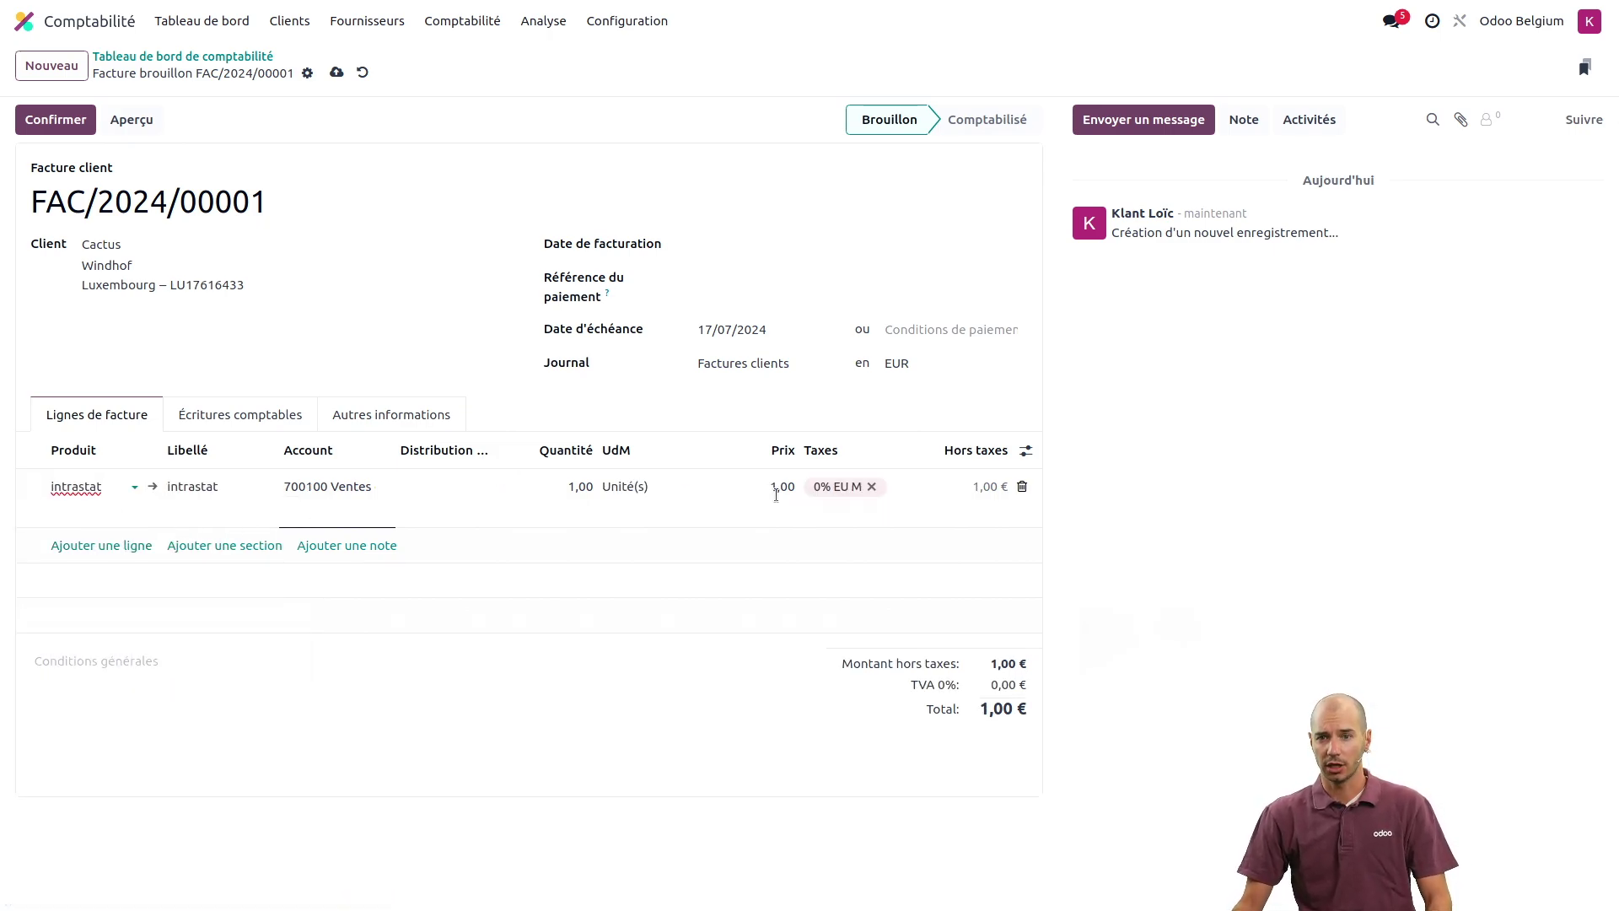
- Hide Distribution Analytique and show the Intrastat and Pays du produit line columns
{"action": "left_click", "coordinate": [1025, 451]}
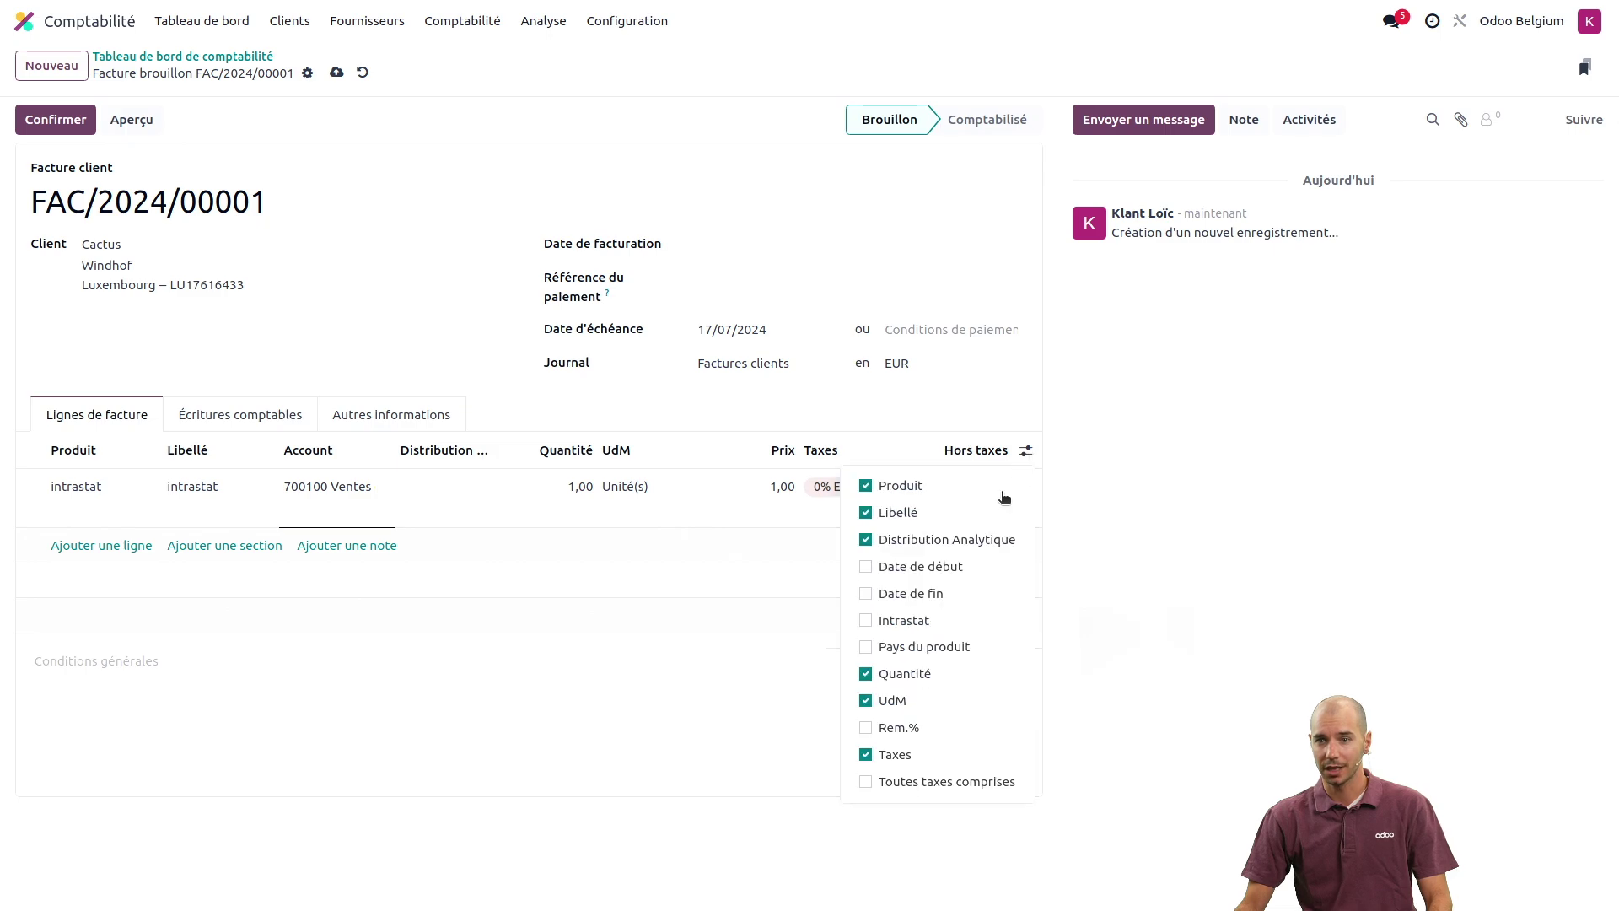
{"action": "left_click", "coordinate": [959, 540]}
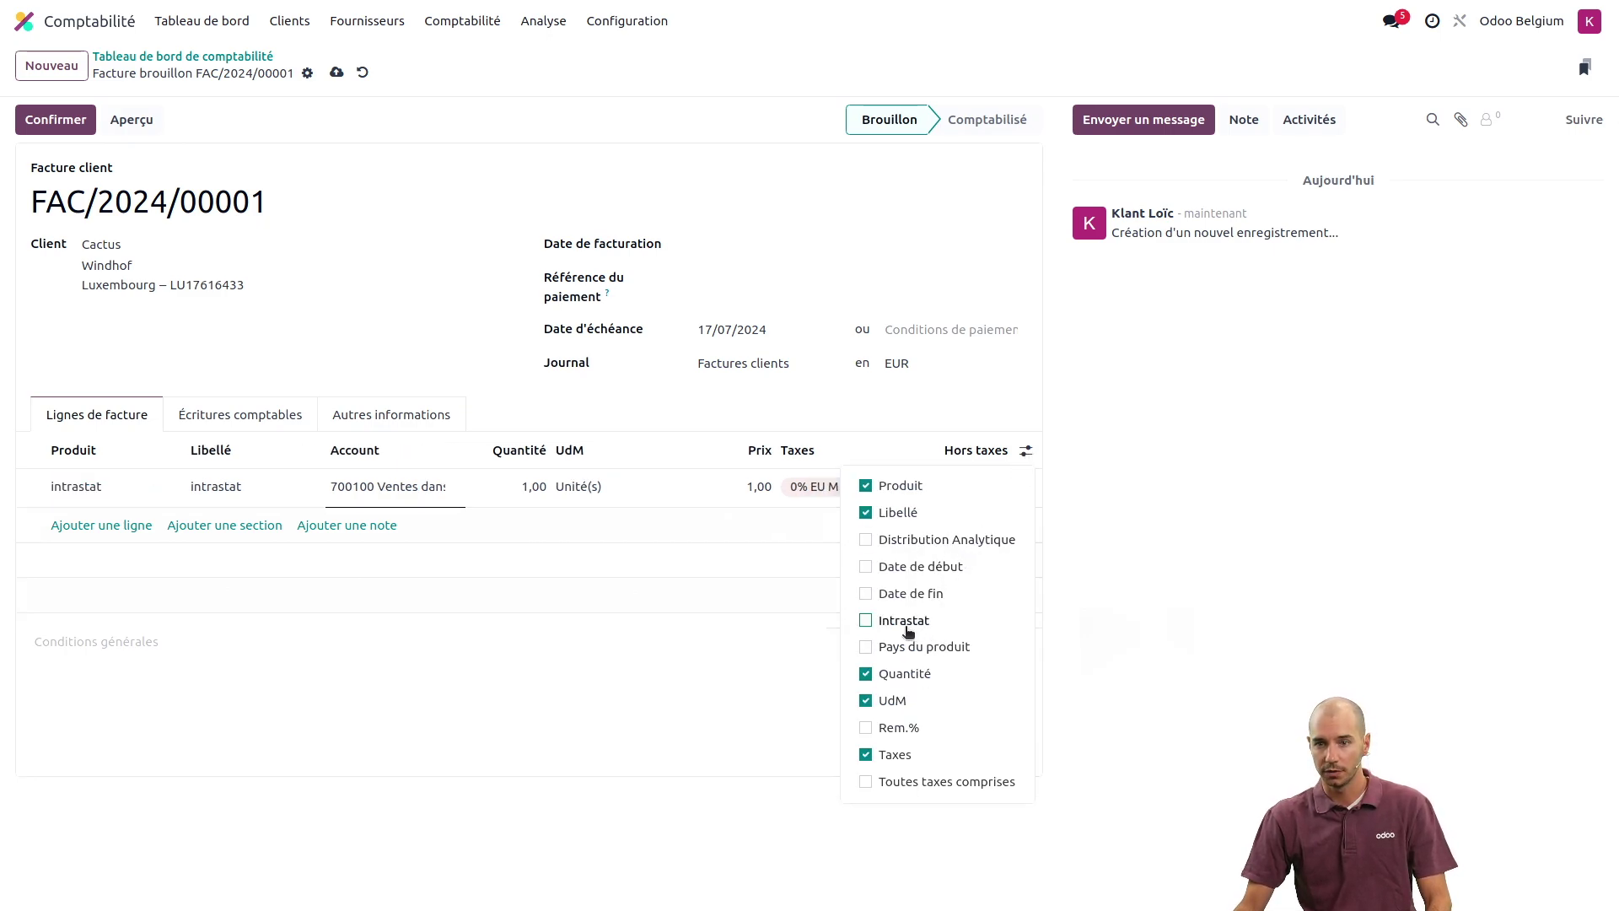
{"action": "left_click", "coordinate": [905, 624]}
{"action": "left_click", "coordinate": [921, 648]}
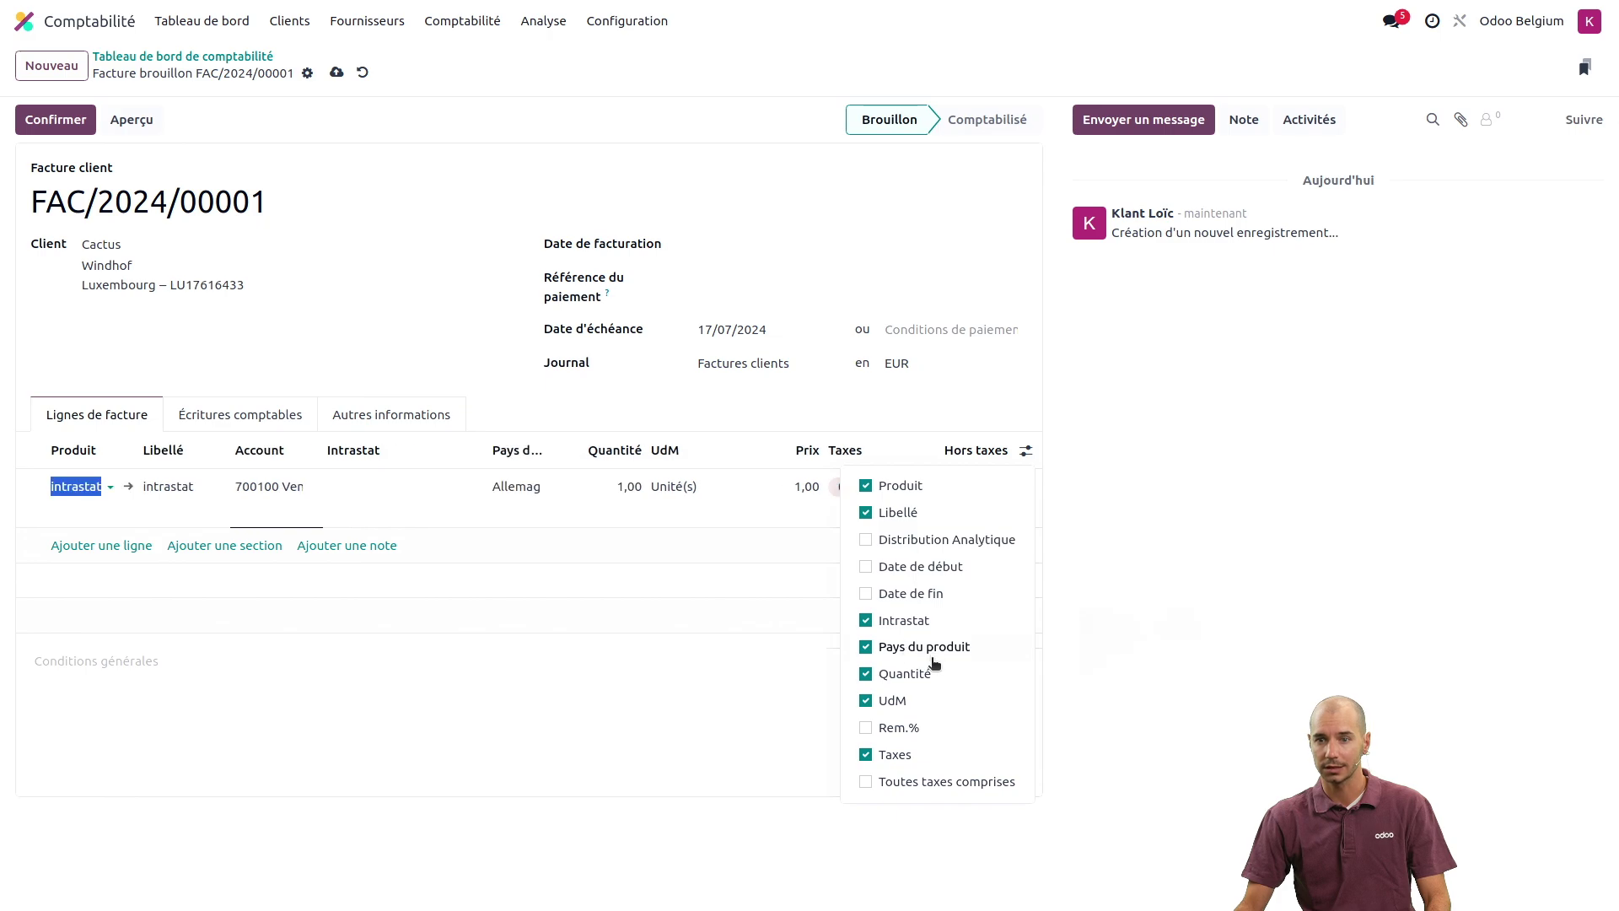
{"action": "left_click", "coordinate": [572, 757]}
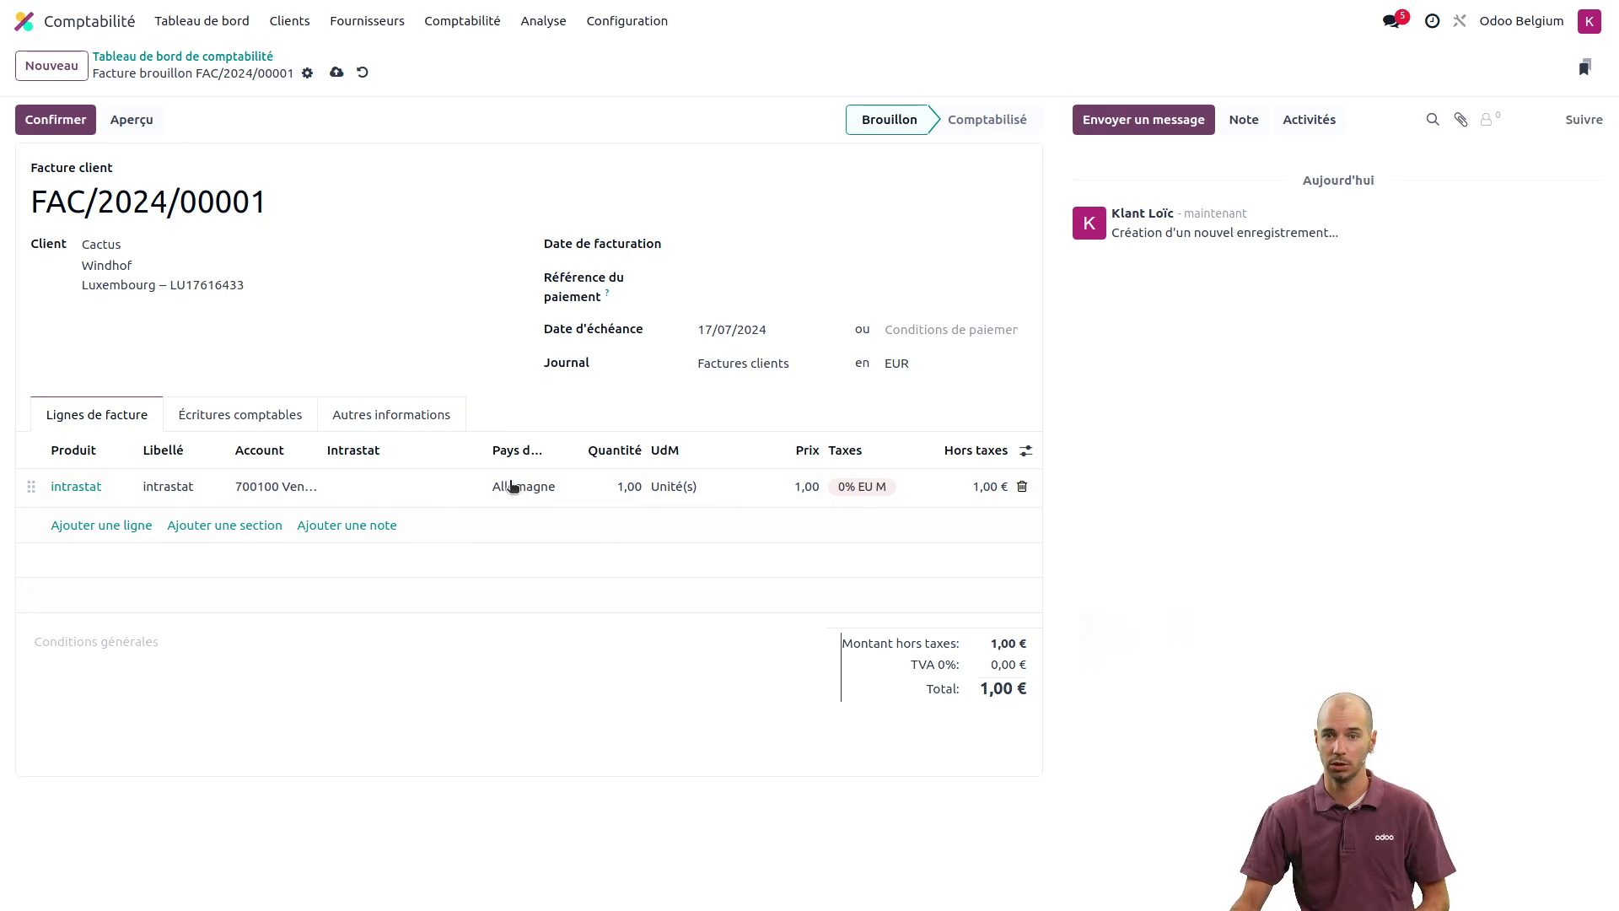
- Set the line's Intrastat code to 22 Replacement of replaced goods and show Autres informations
{"action": "left_click", "coordinate": [379, 486]}
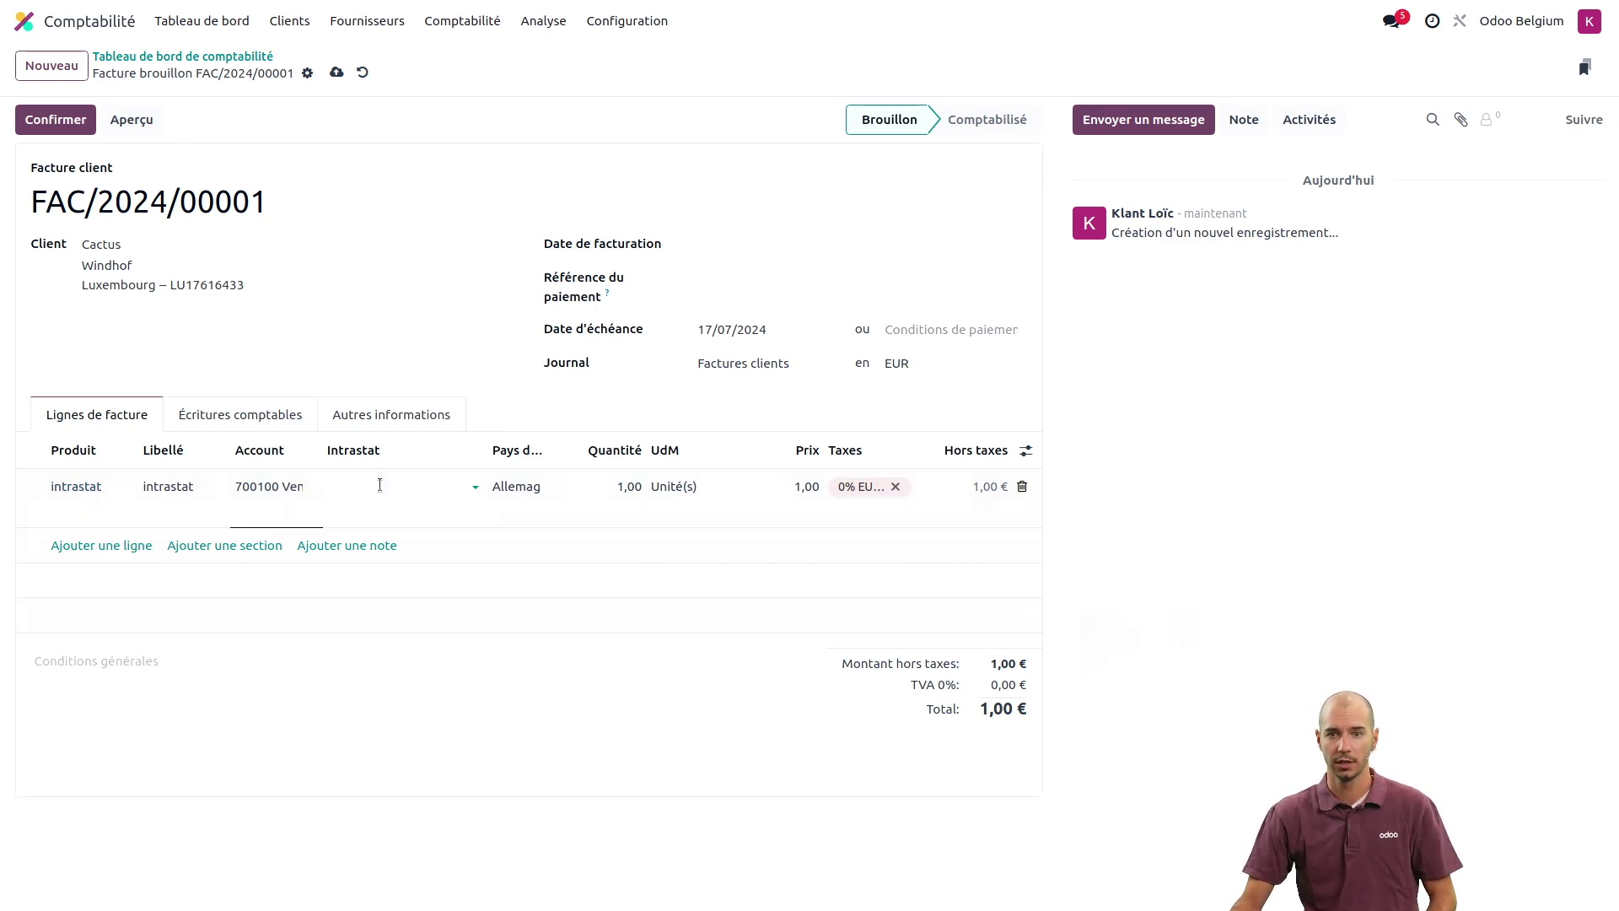
{"action": "left_click", "coordinate": [379, 486]}
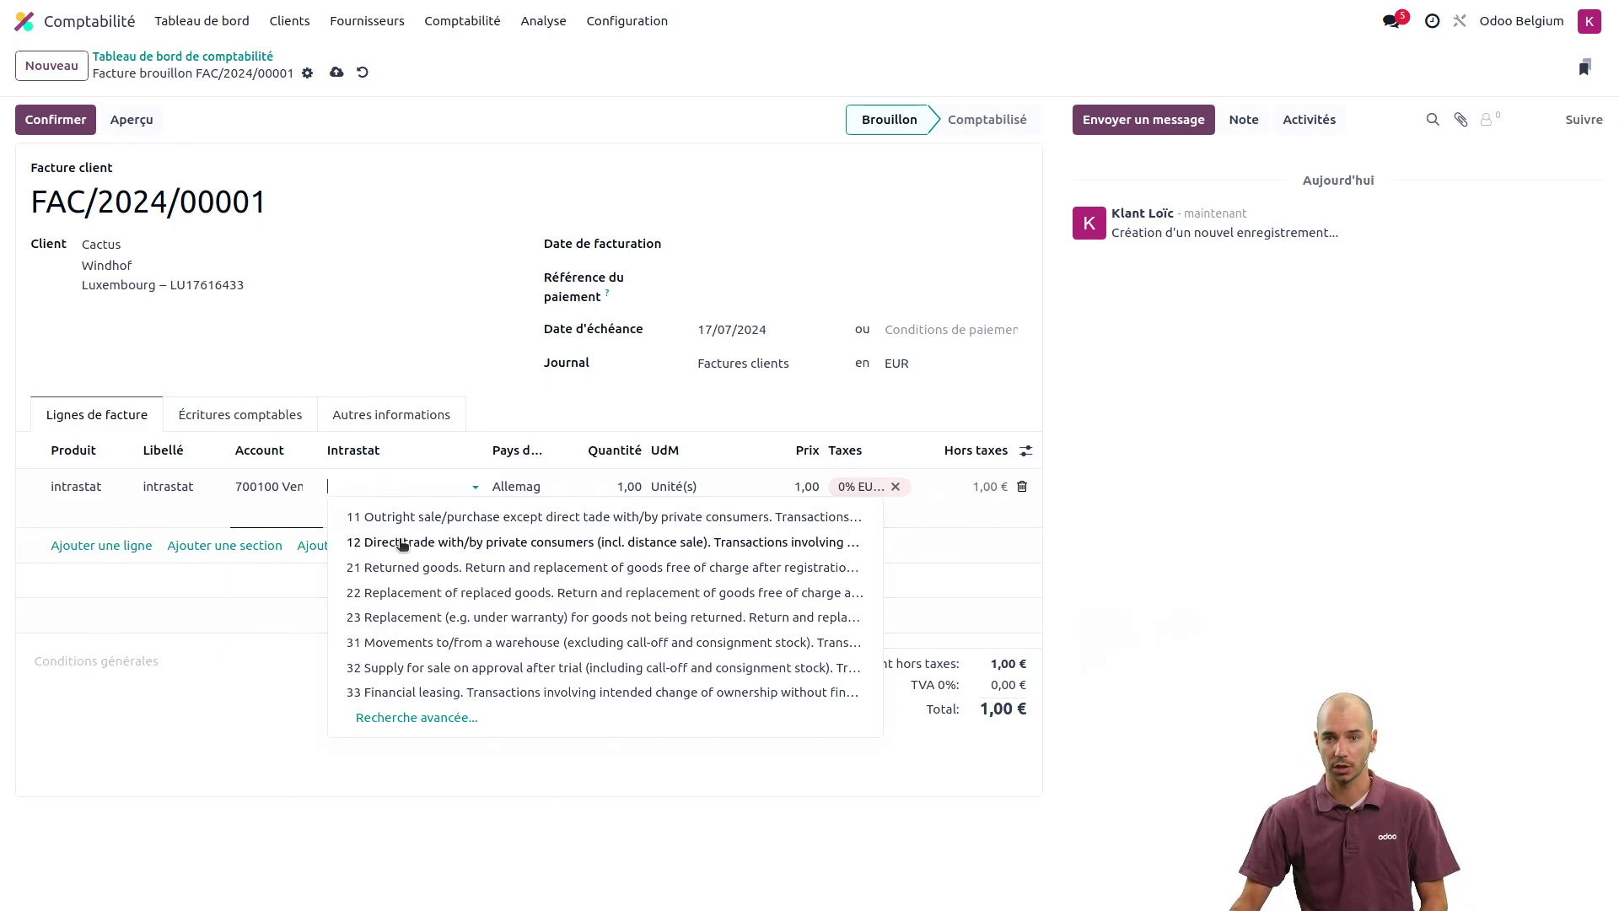
{"action": "left_click", "coordinate": [409, 593]}
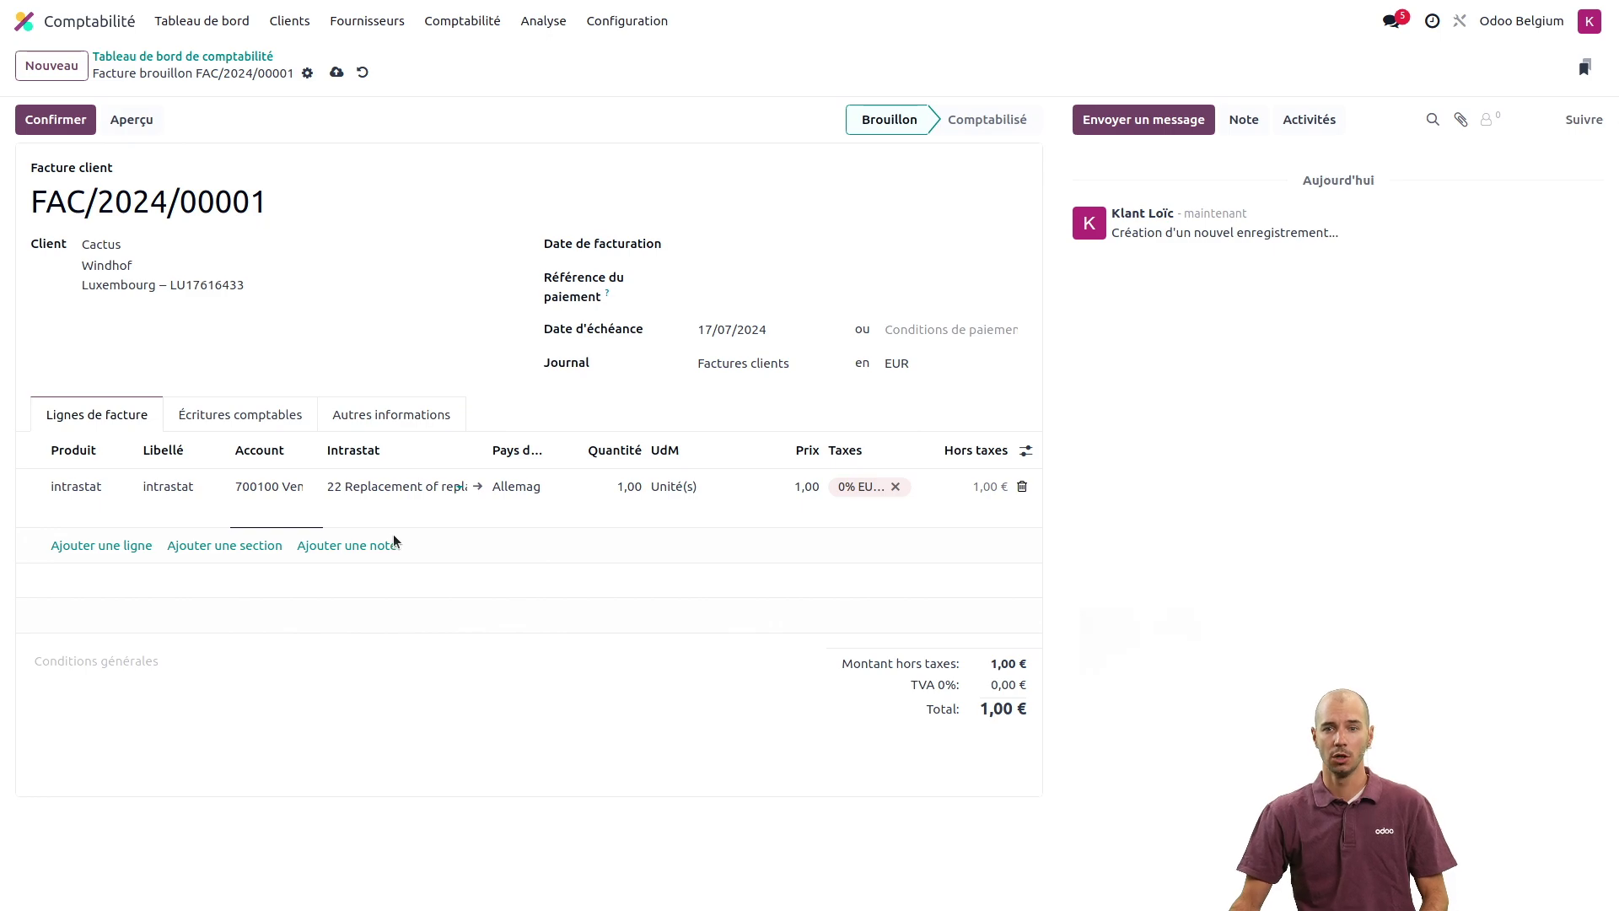
{"action": "left_click", "coordinate": [371, 421]}
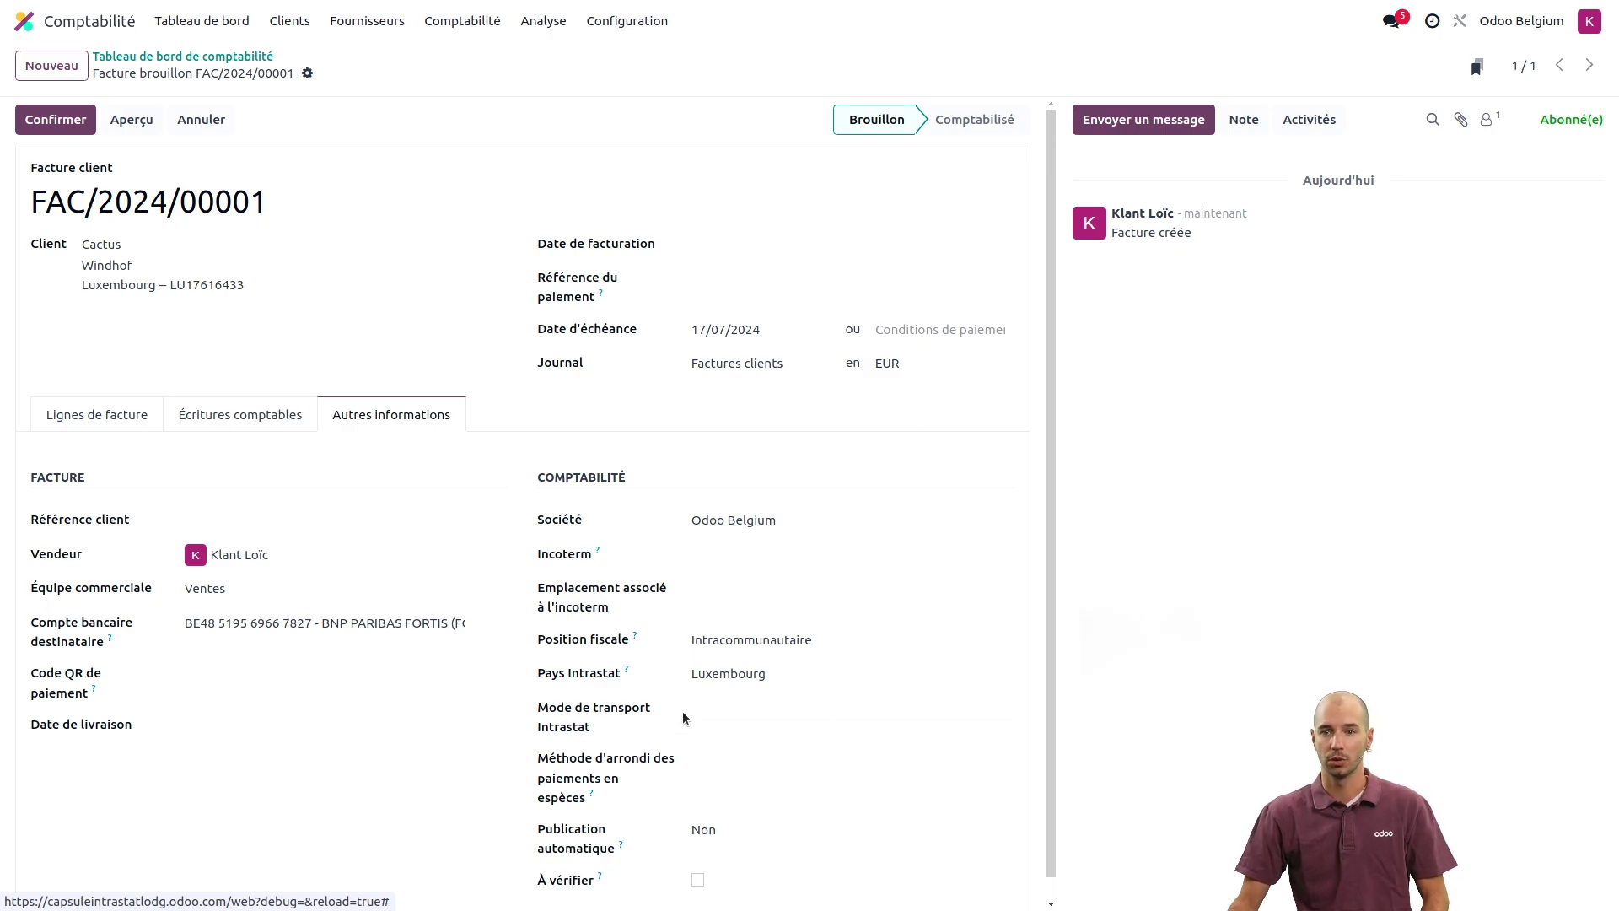
- Set the Cactus invoice's Intrastat transport mode to 2 Rail transport, then return to its invoice lines
{"action": "left_click", "coordinate": [744, 708]}
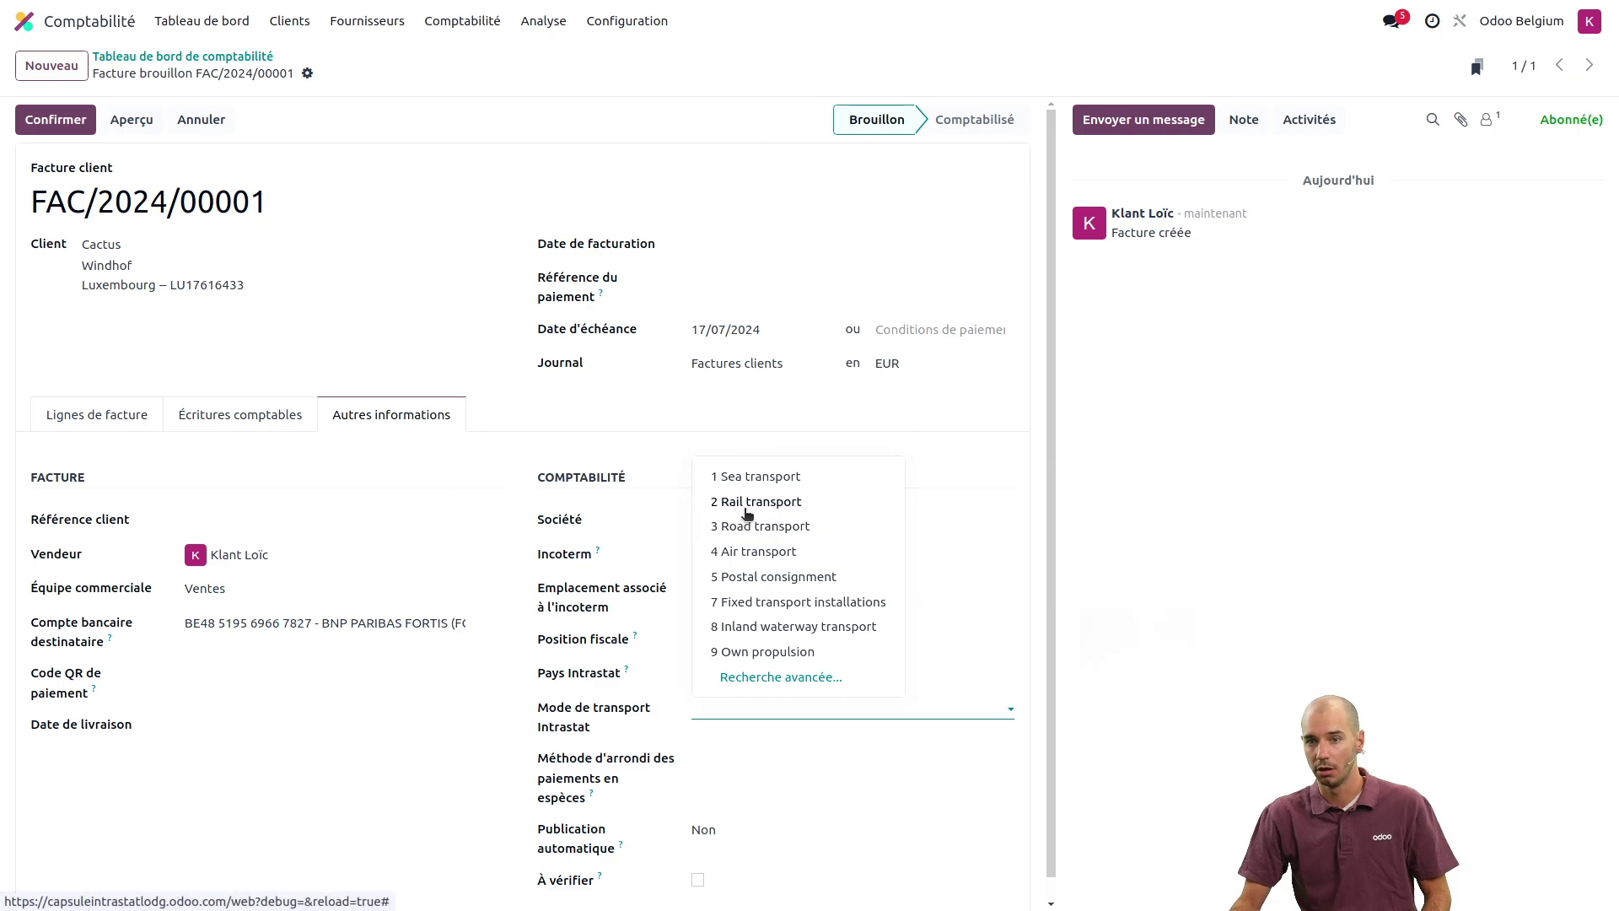
{"action": "left_click", "coordinate": [744, 501]}
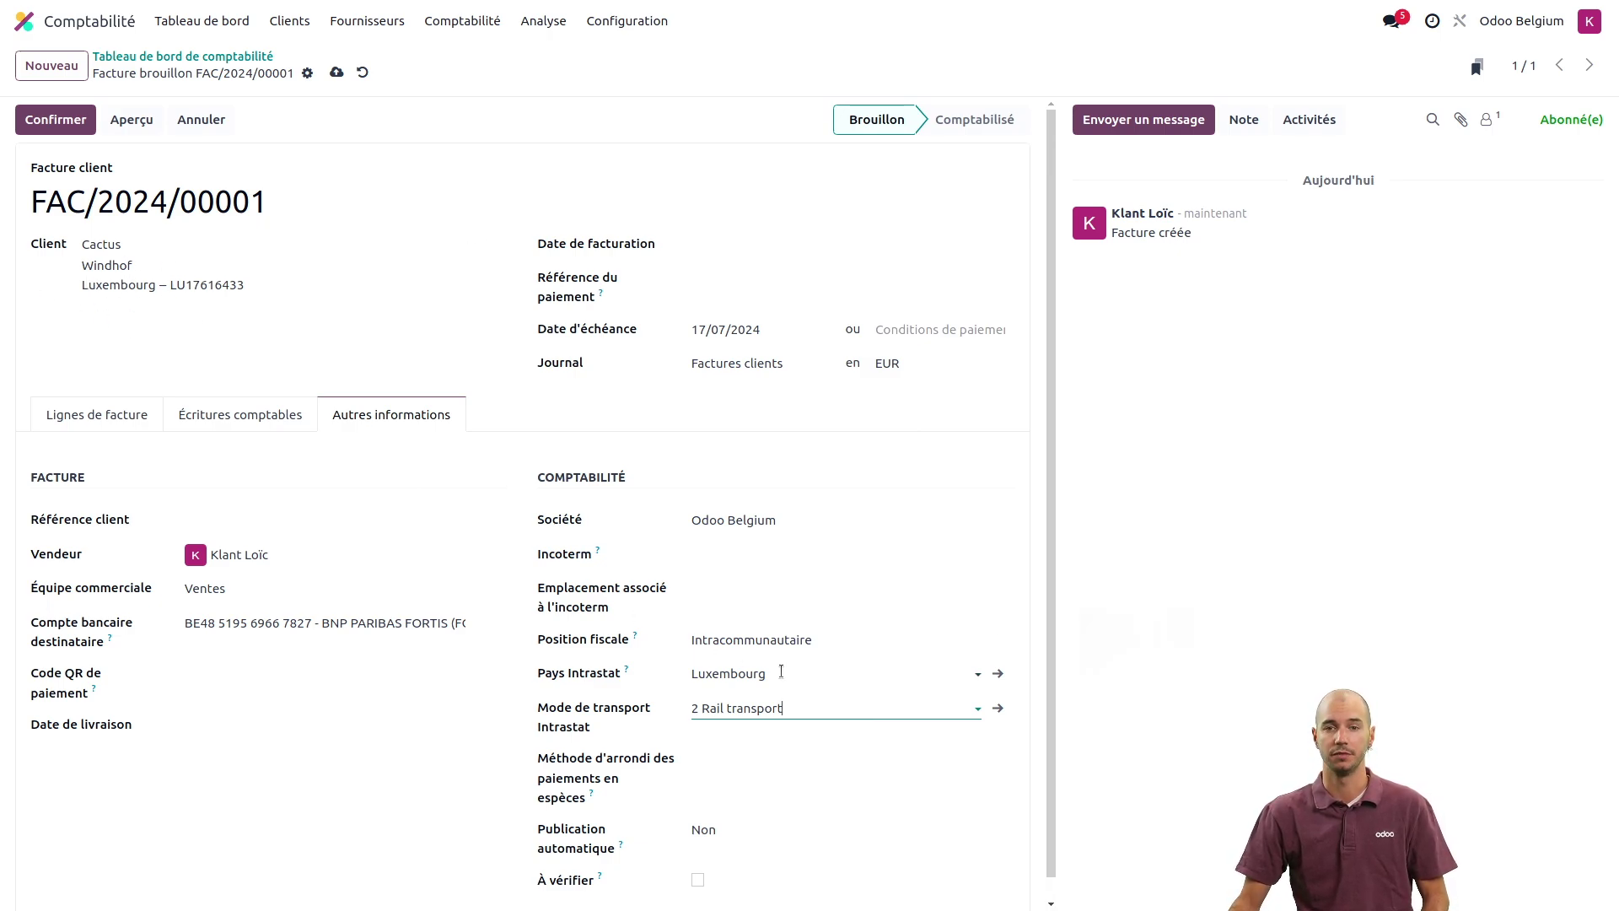
{"action": "left_click", "coordinate": [124, 415]}
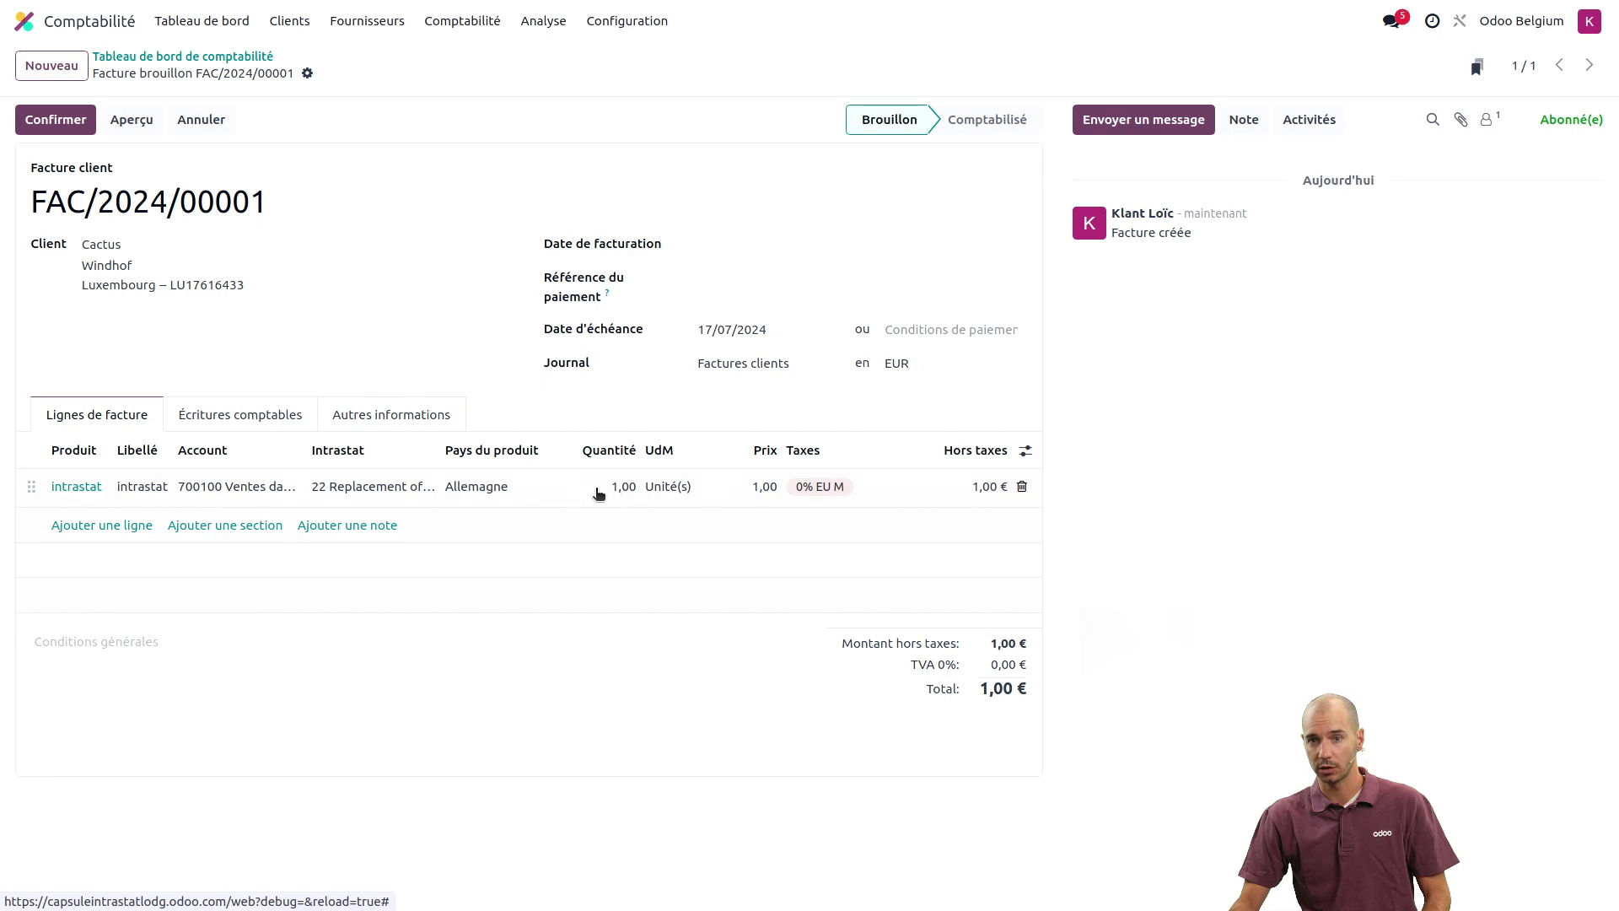
- Give the Cactus line quantity 1,50 at 200,00 and confirm invoice FAC/2024/00001 for 300,00 €
{"action": "left_click", "coordinate": [595, 486]}
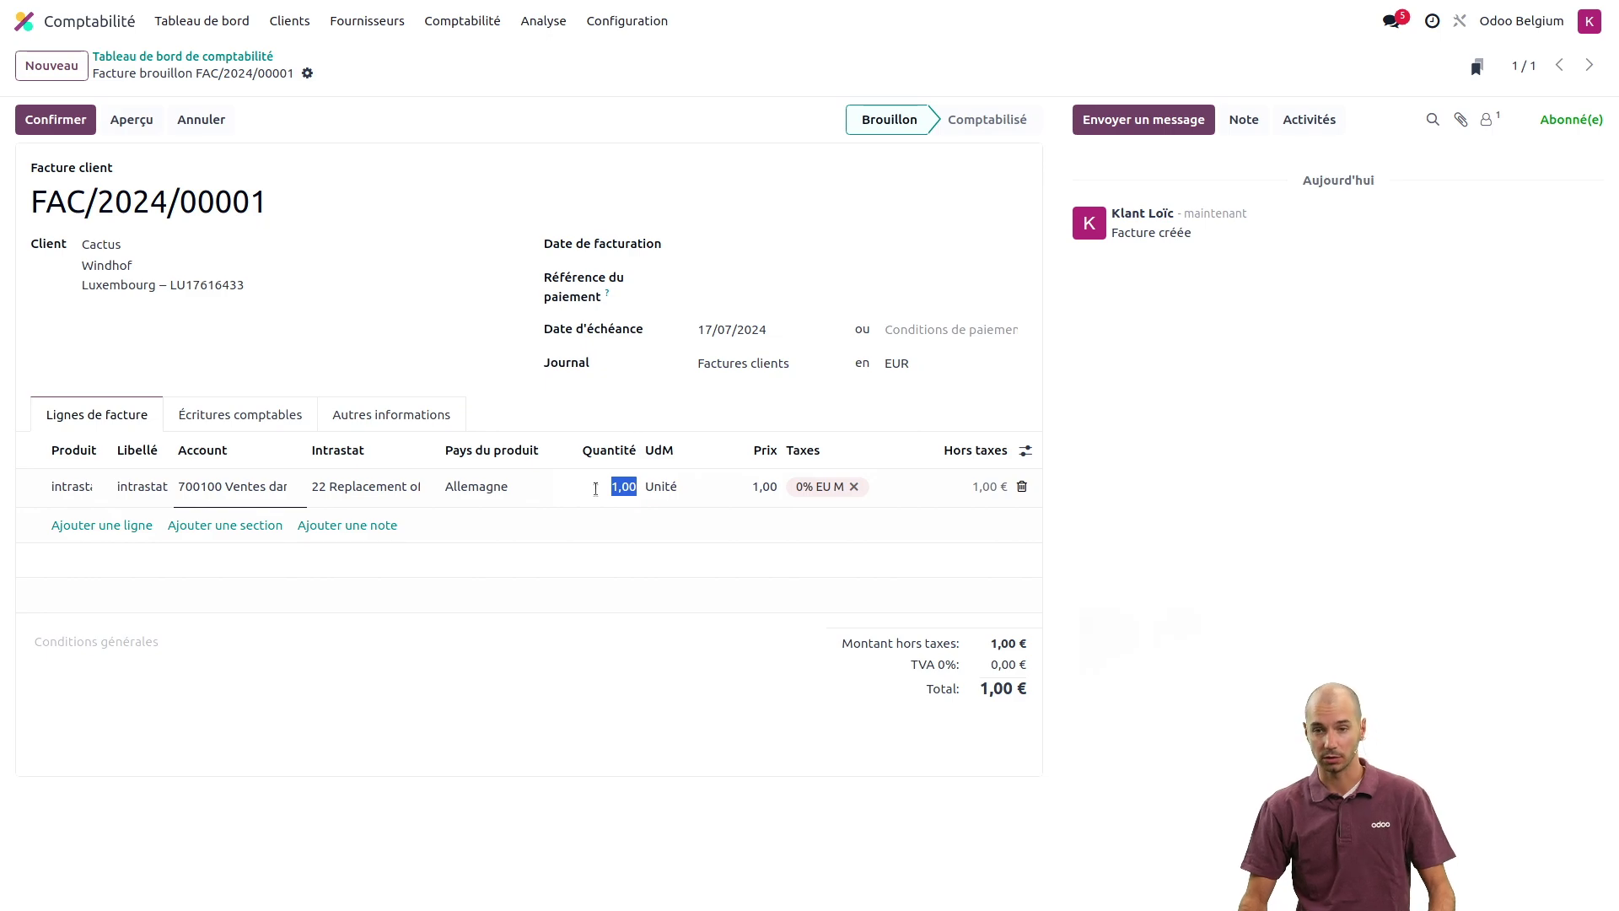
{"action": "type", "text": "1"}
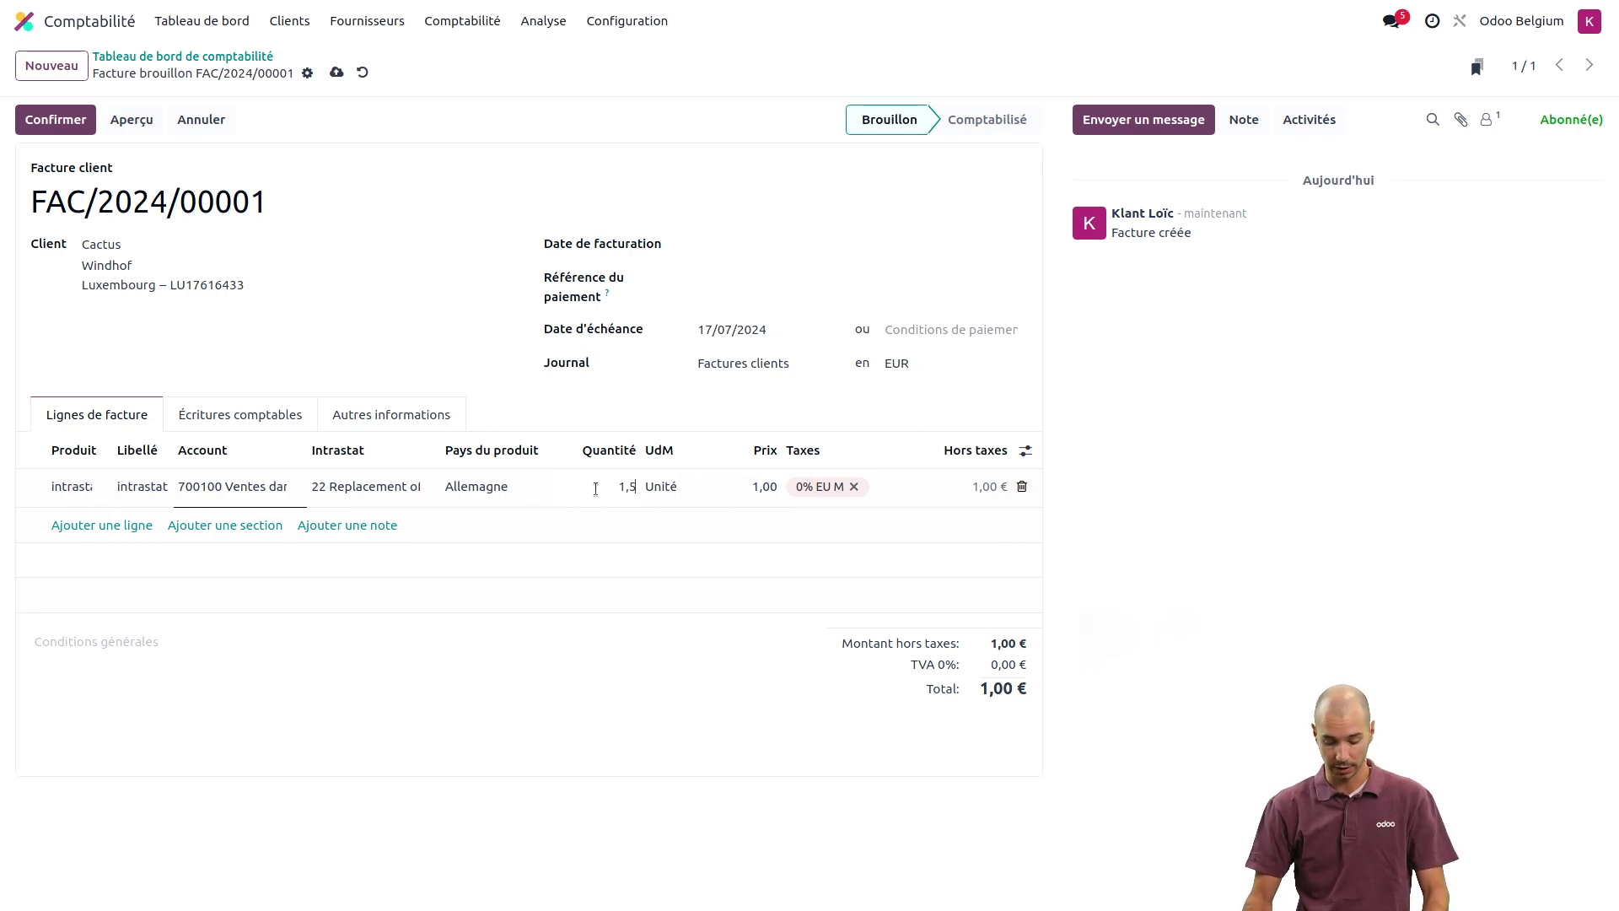
{"action": "type", "text": ",5"}
{"action": "key", "text": "Tab"}
{"action": "key", "text": "Tab"}
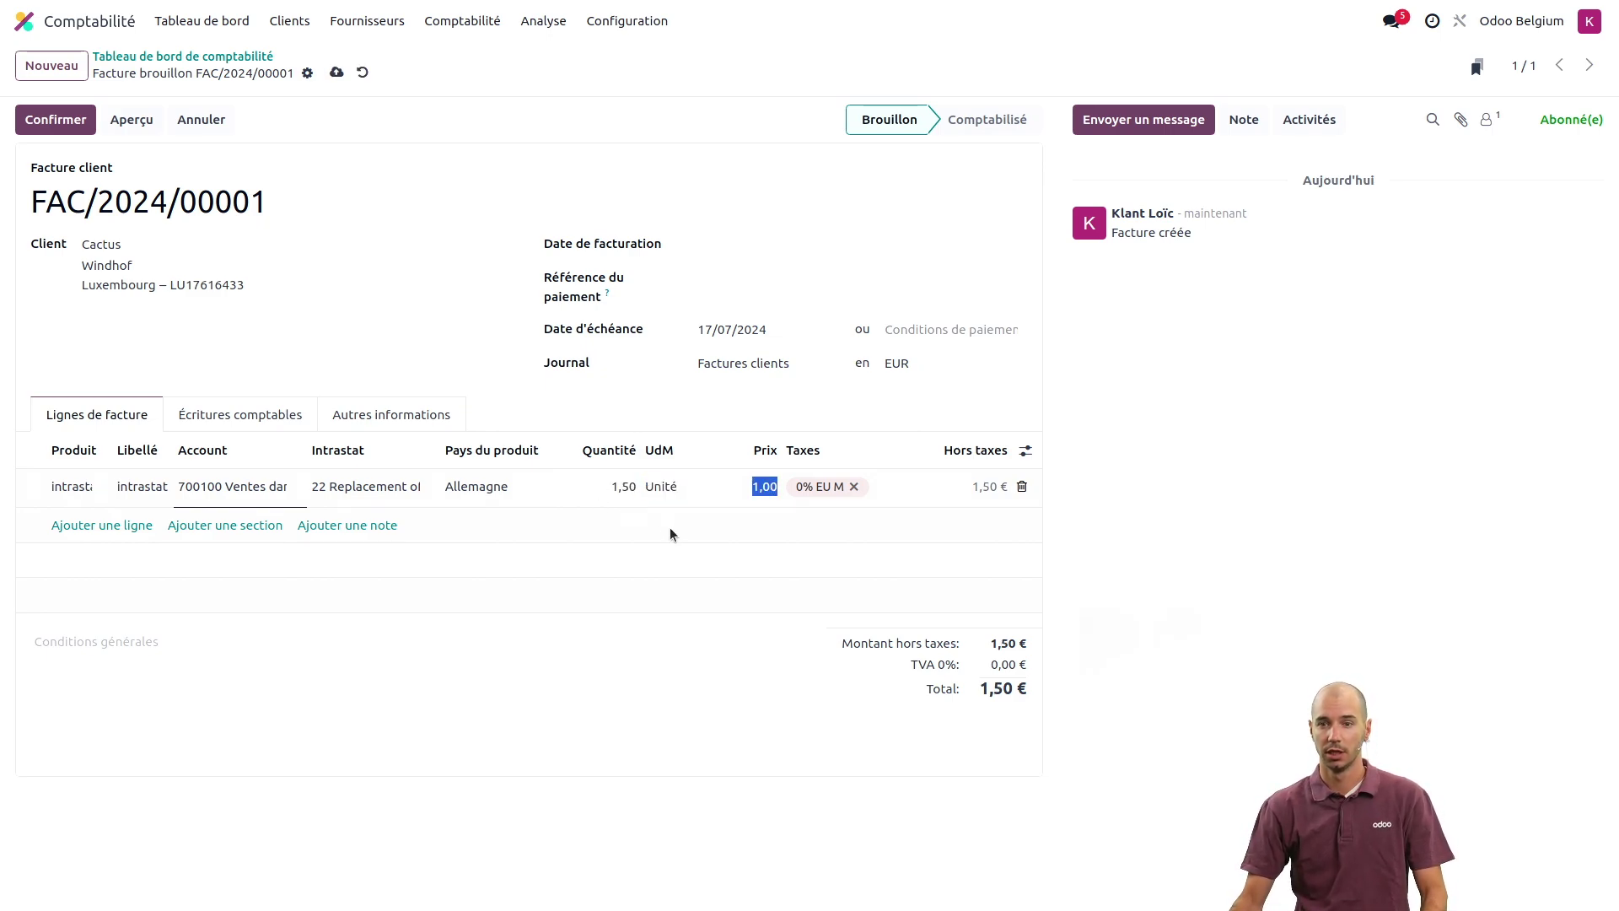
{"action": "type", "text": "20"}
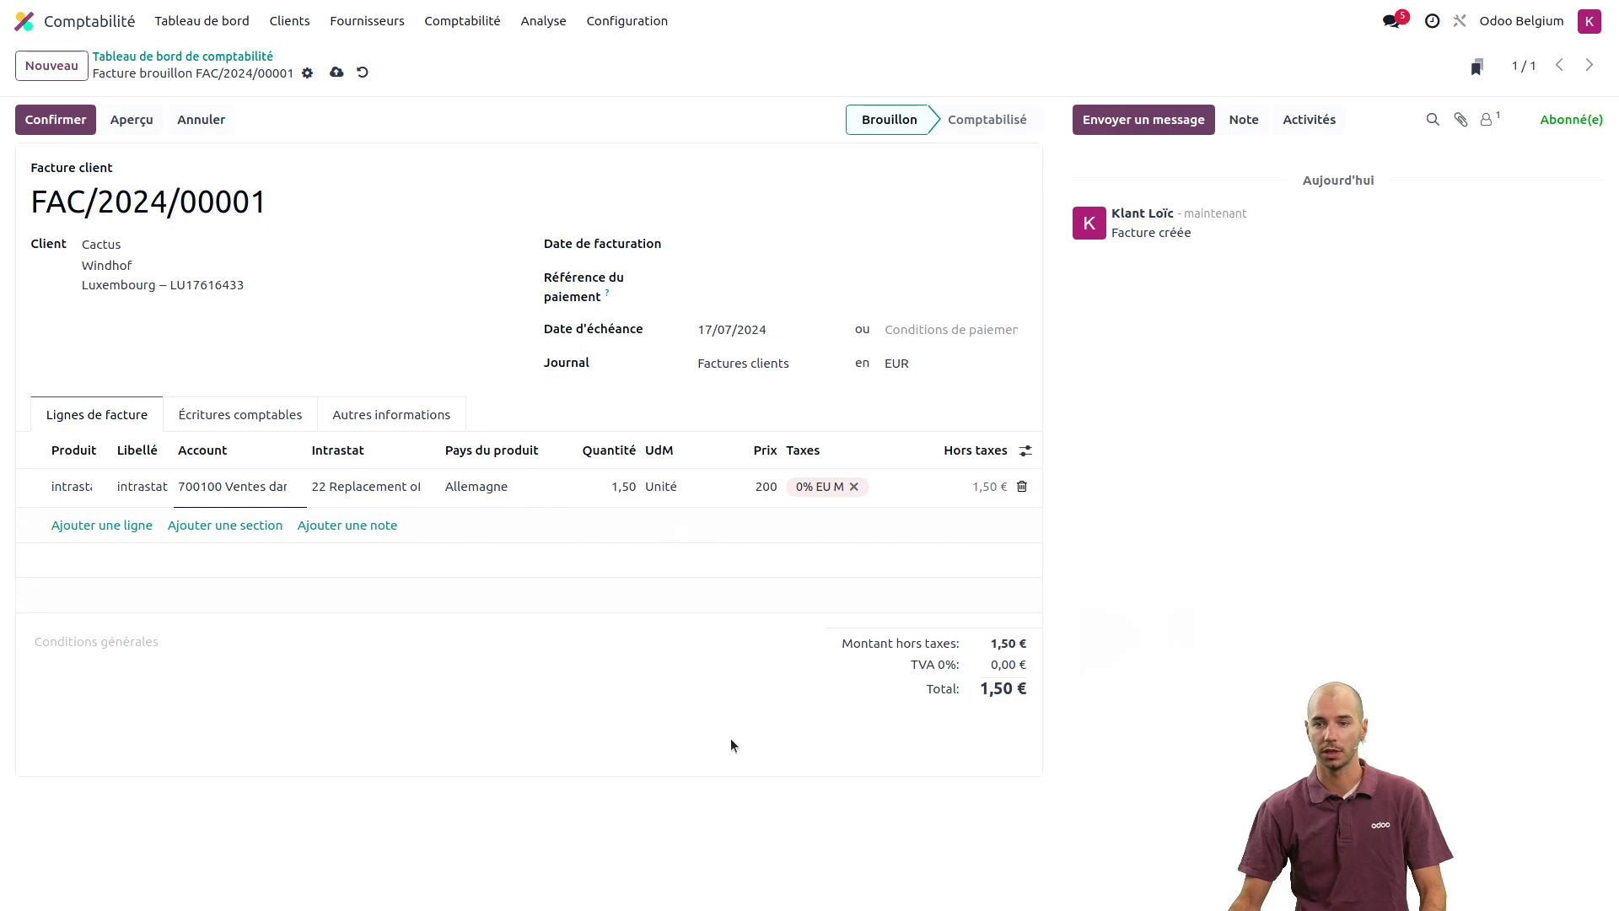
{"action": "left_click", "coordinate": [734, 745]}
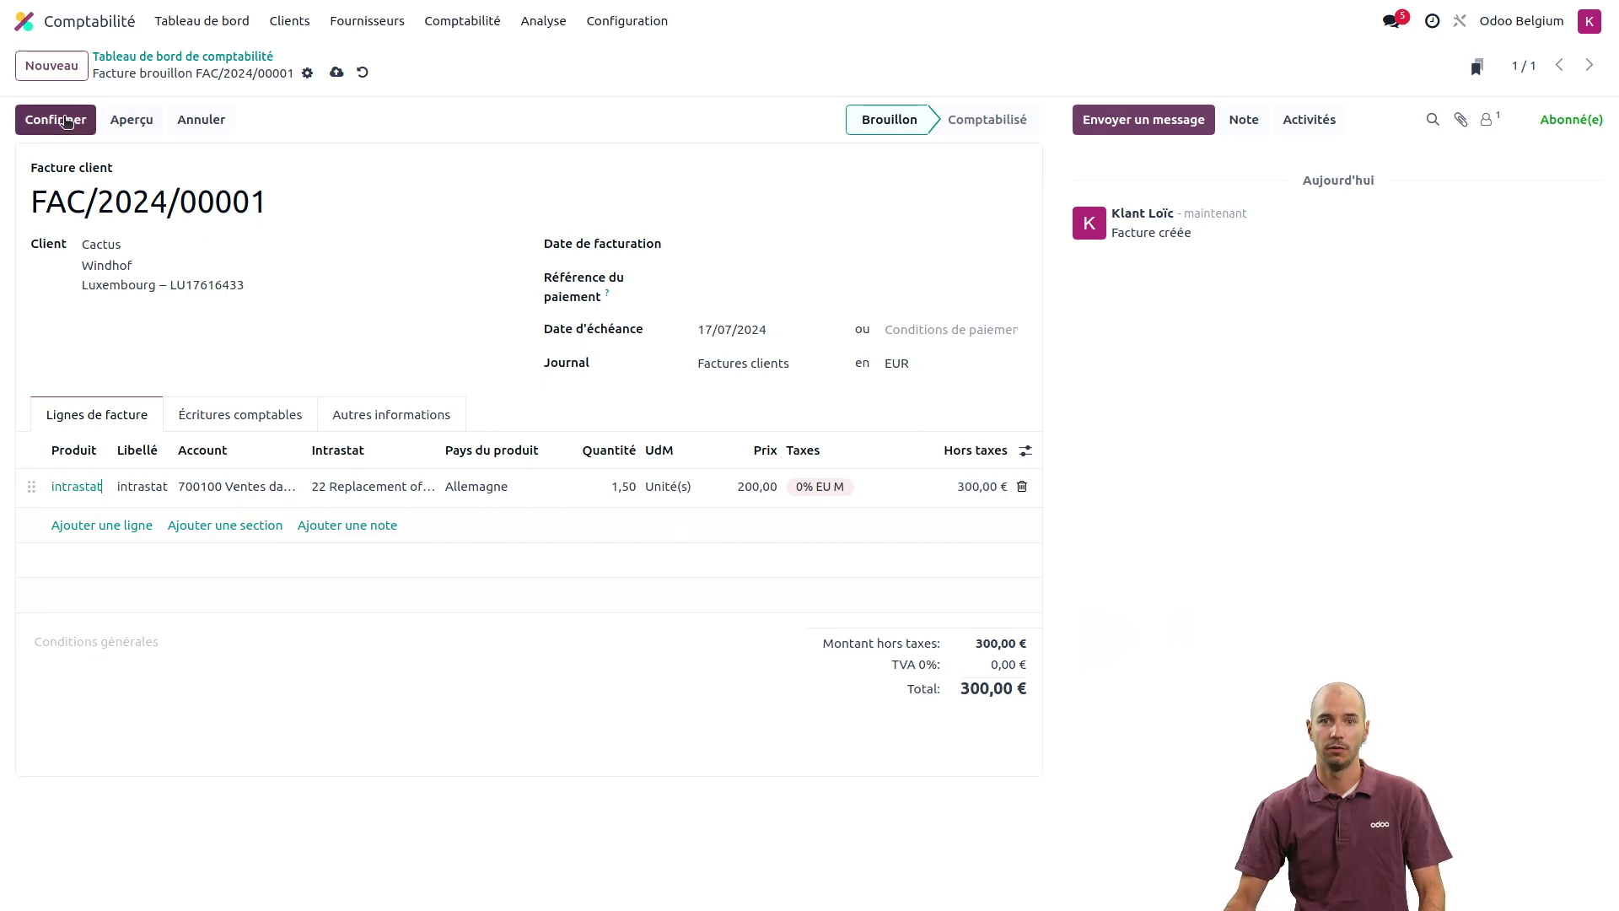
{"action": "left_click", "coordinate": [65, 119]}
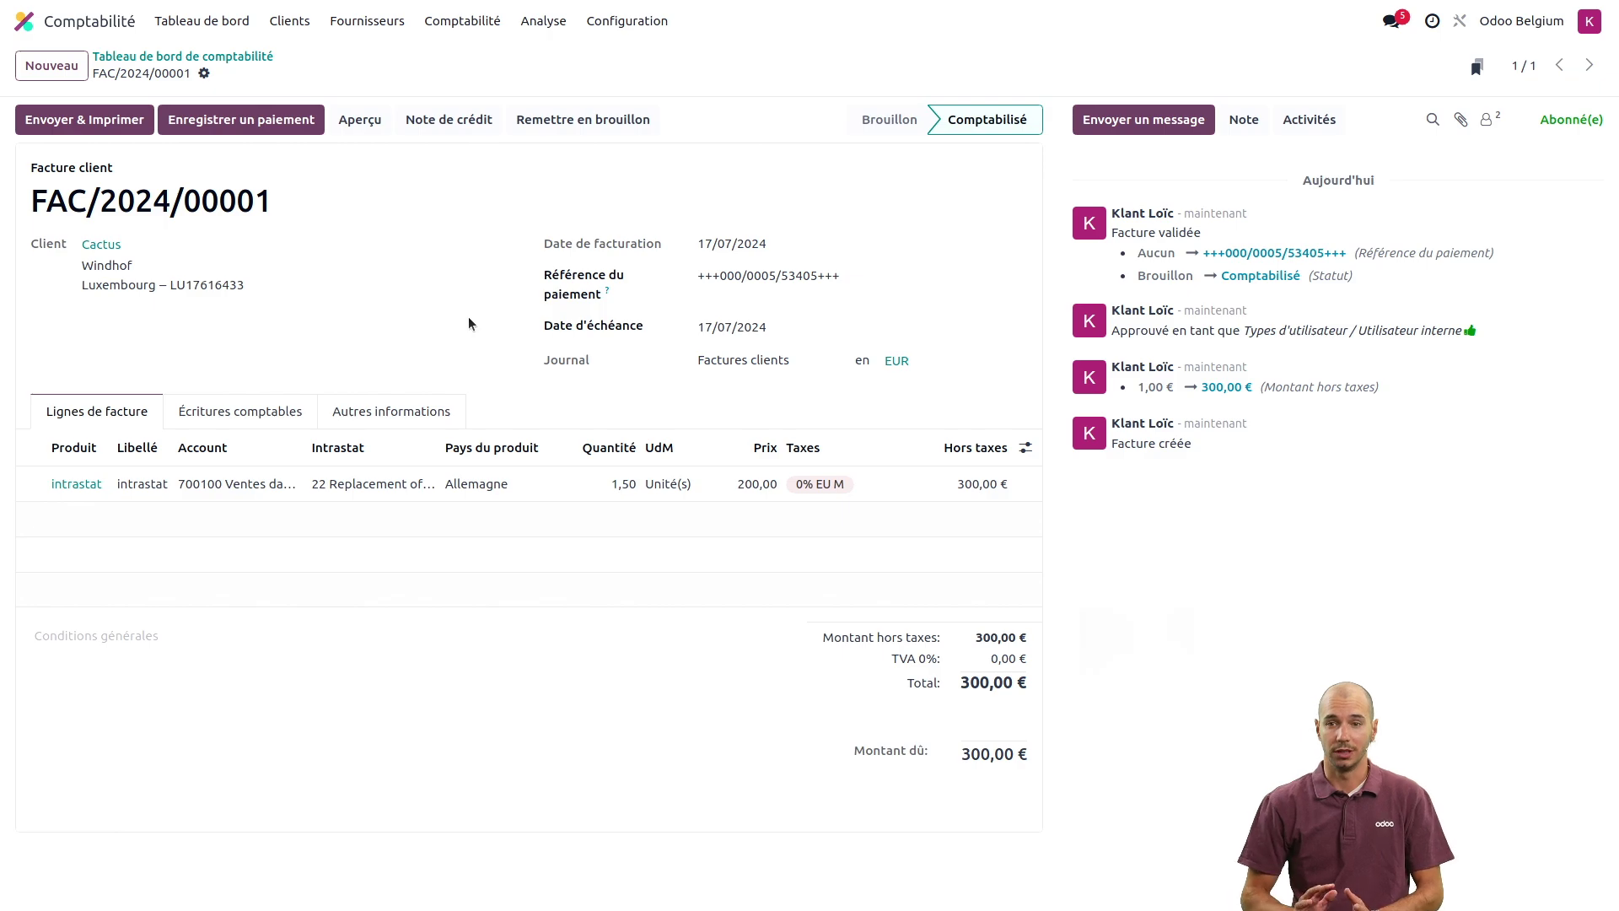
- Start a new vendor bill for supplier Boulanger with invoice date 16/07/2024
{"action": "left_click", "coordinate": [349, 21]}
{"action": "left_click", "coordinate": [376, 58]}
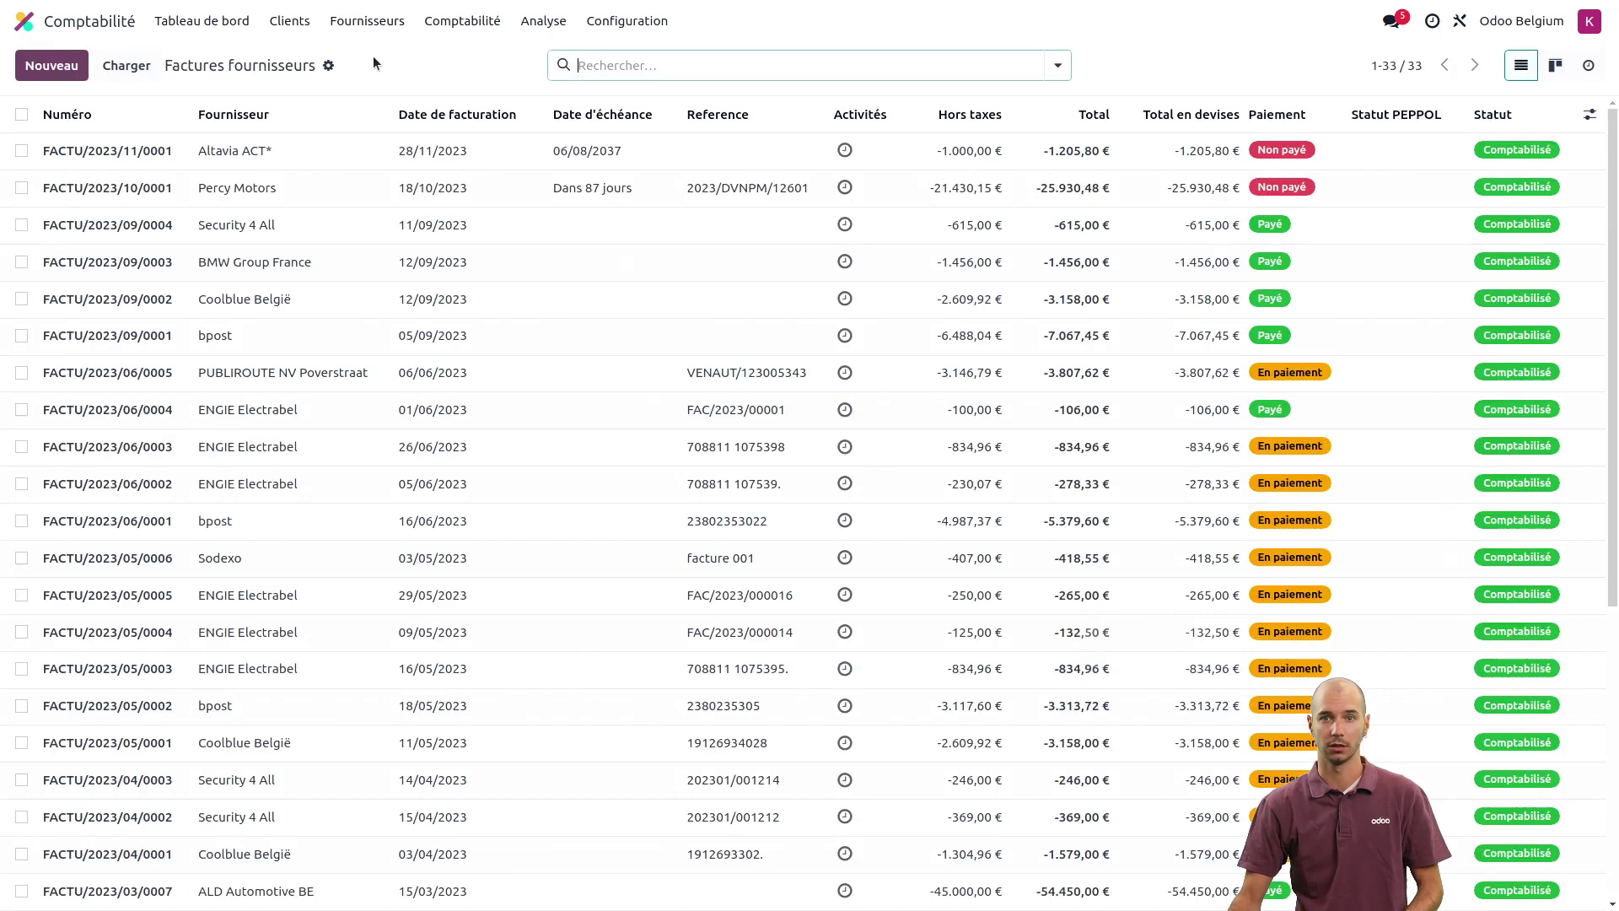
{"action": "left_click", "coordinate": [44, 73]}
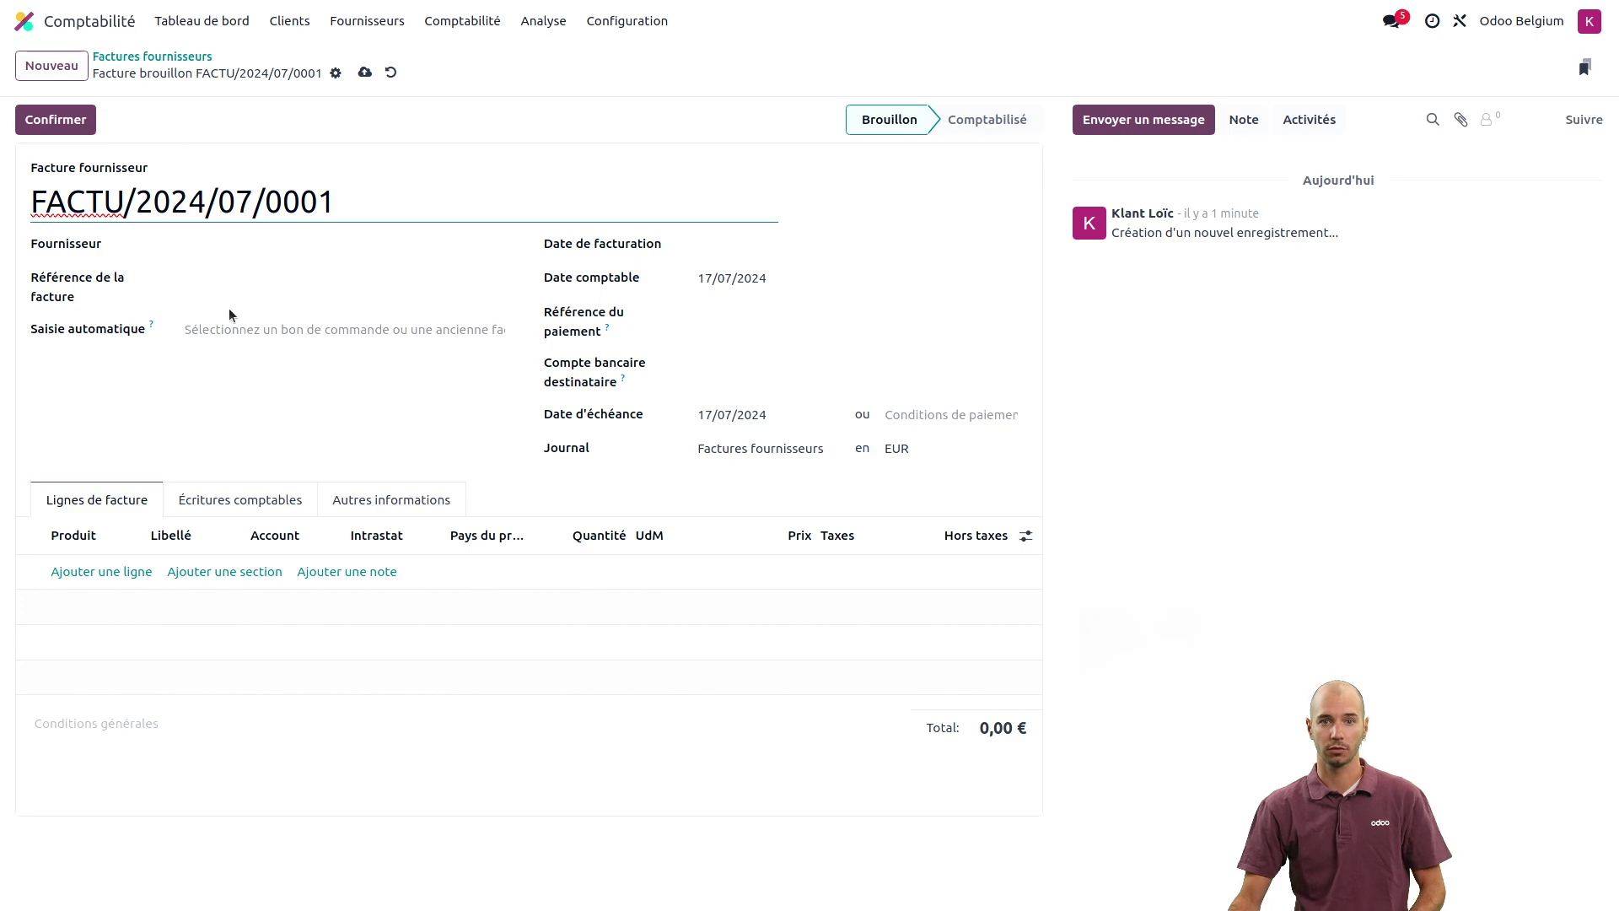
{"action": "left_click", "coordinate": [213, 242]}
{"action": "type", "text": "bo"}
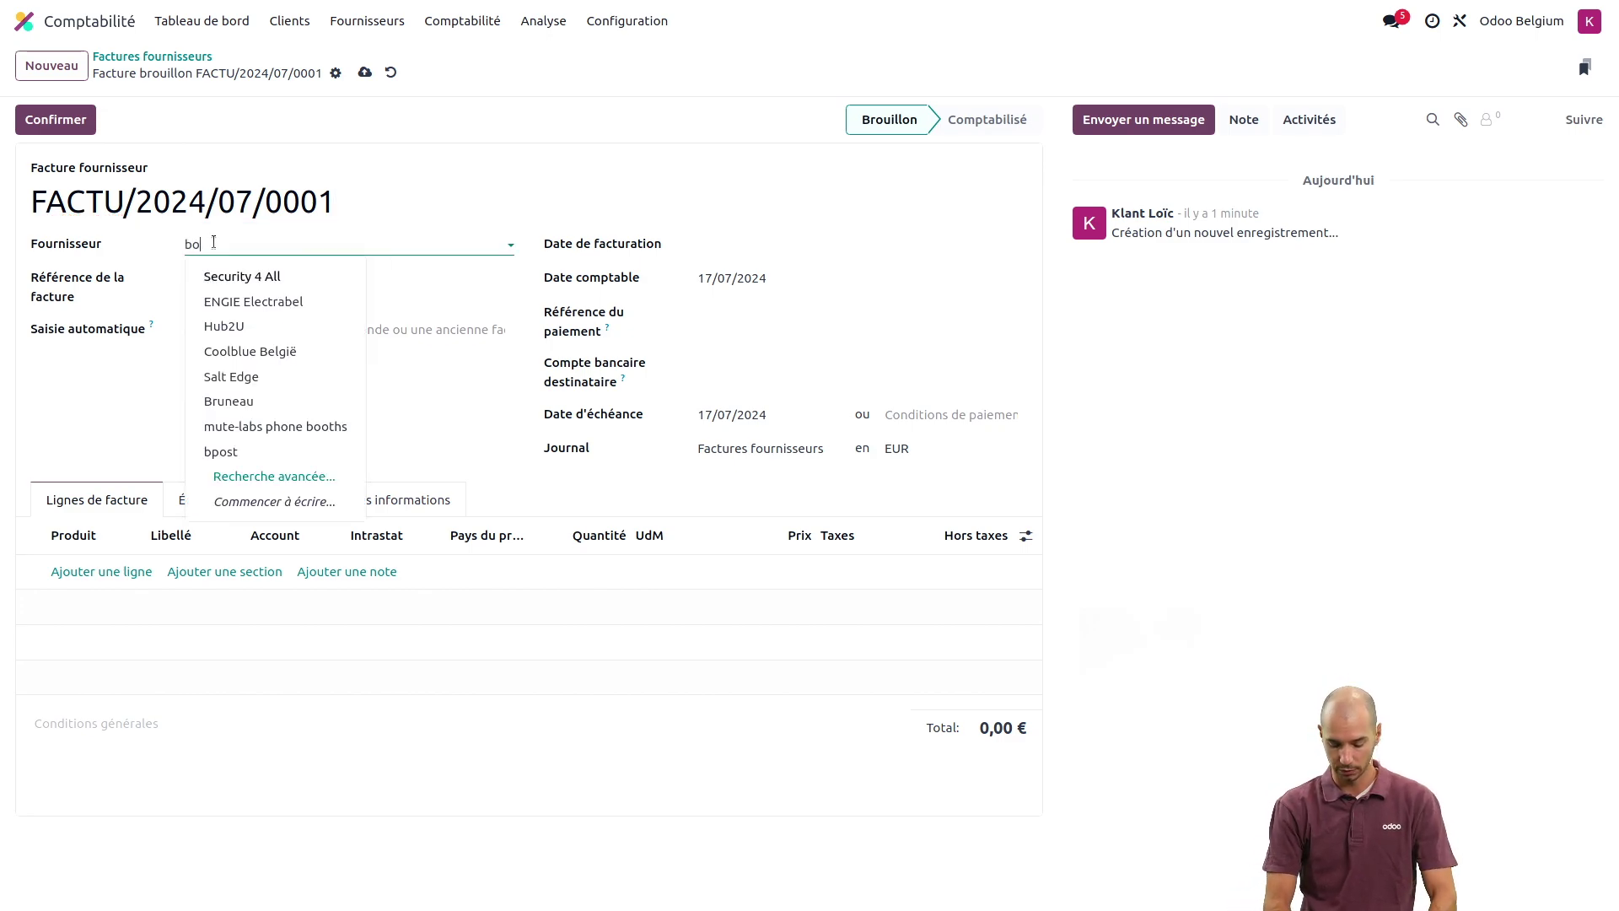
{"action": "type", "text": "ulanger"}
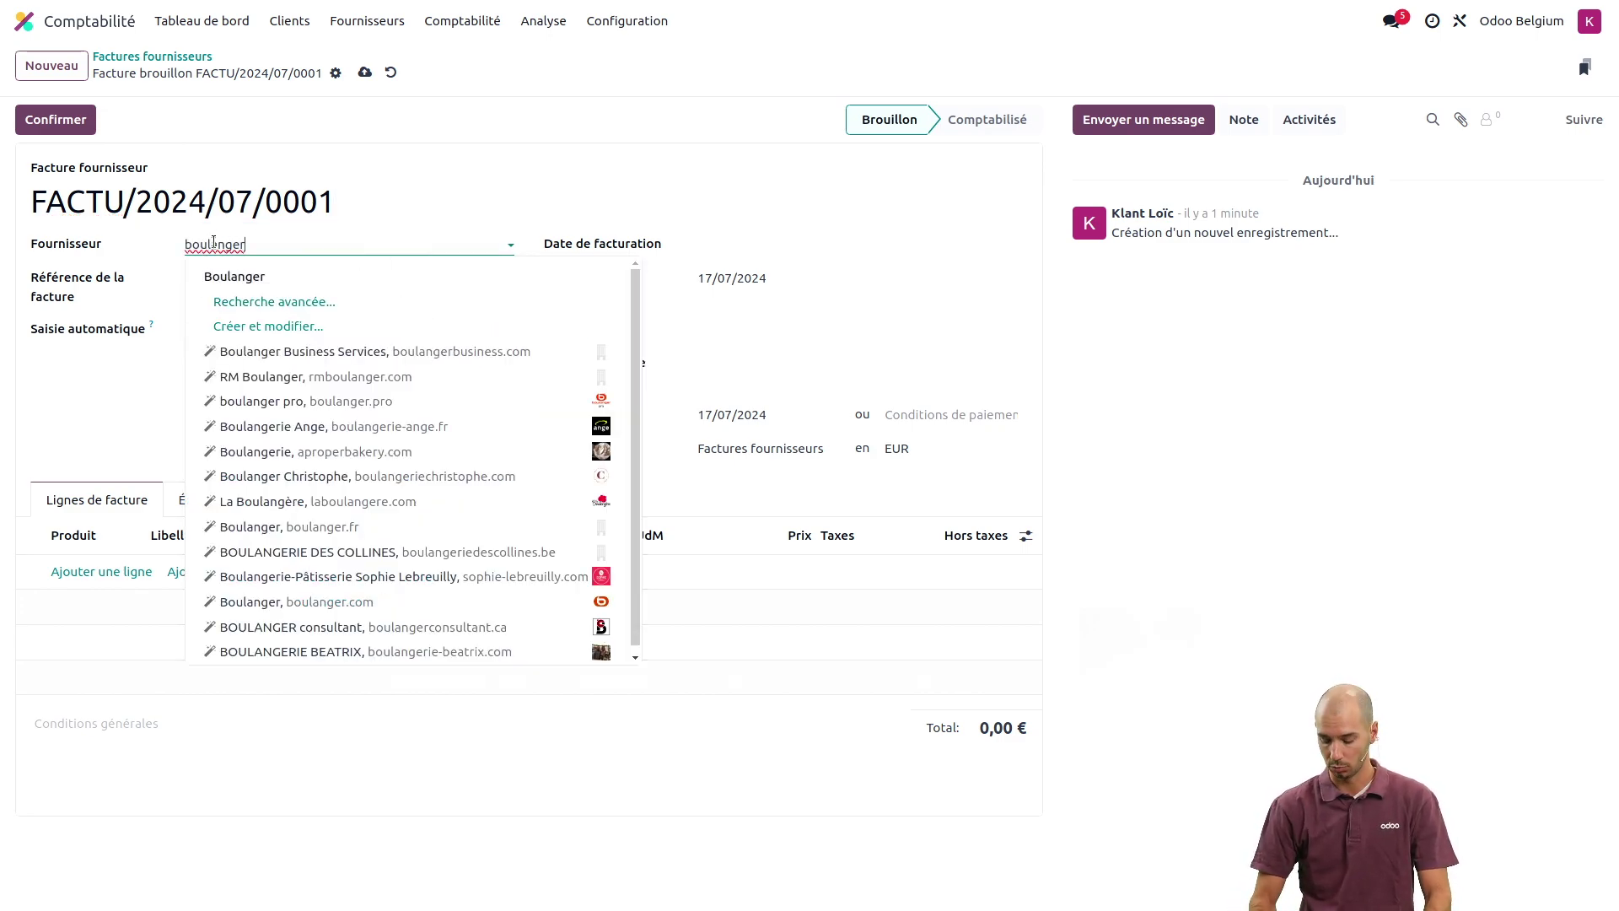
{"action": "key", "text": "Return"}
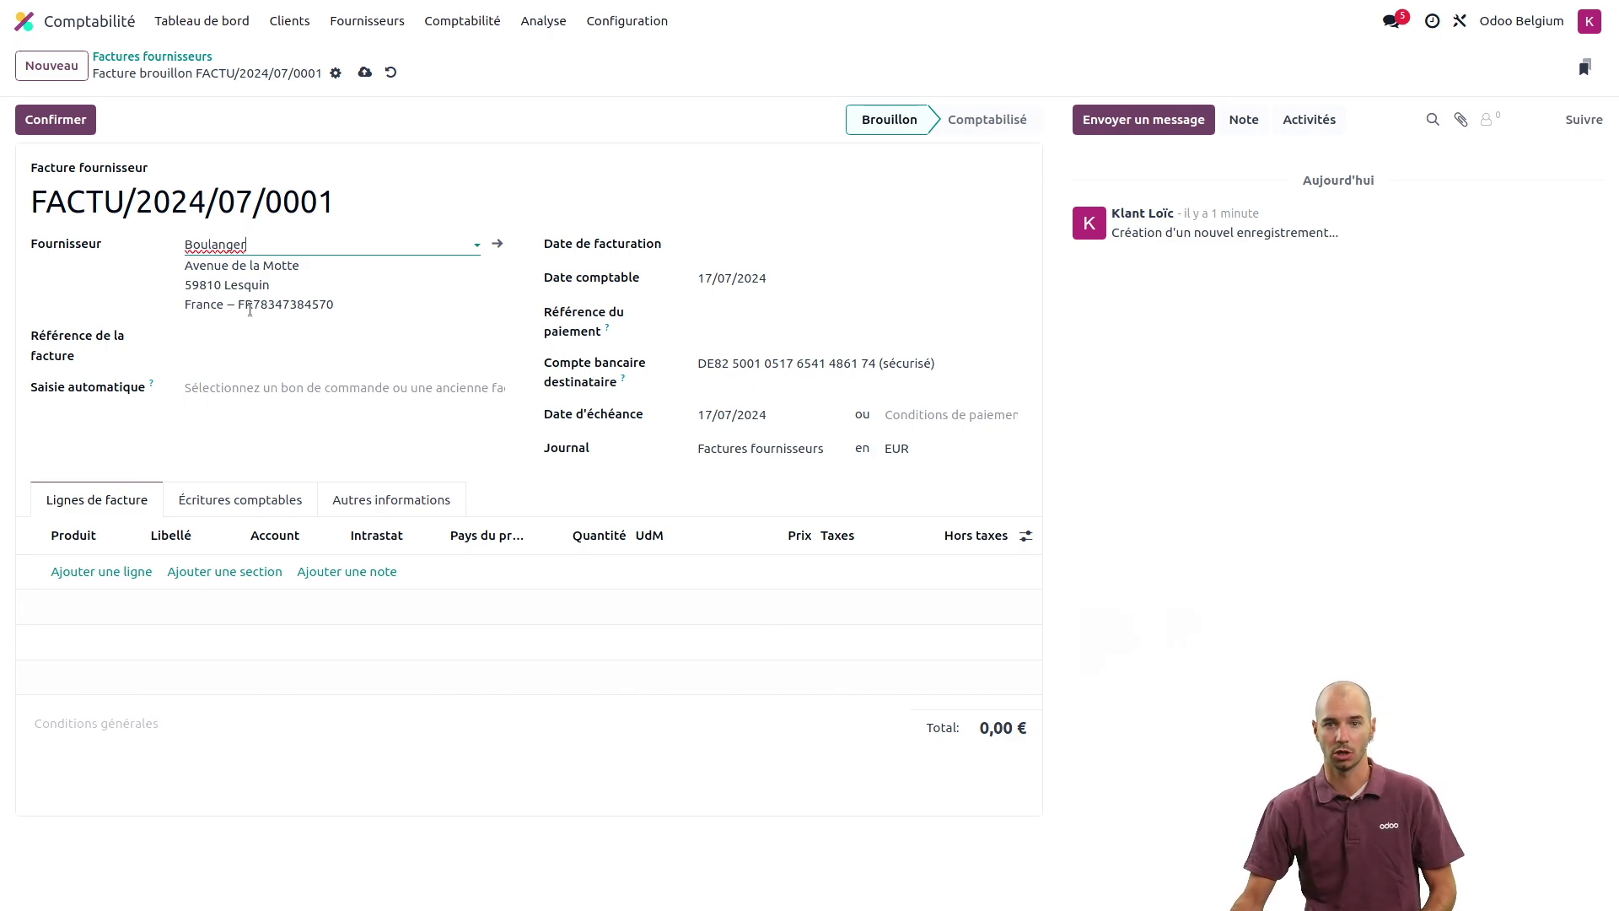
{"action": "left_click", "coordinate": [733, 246]}
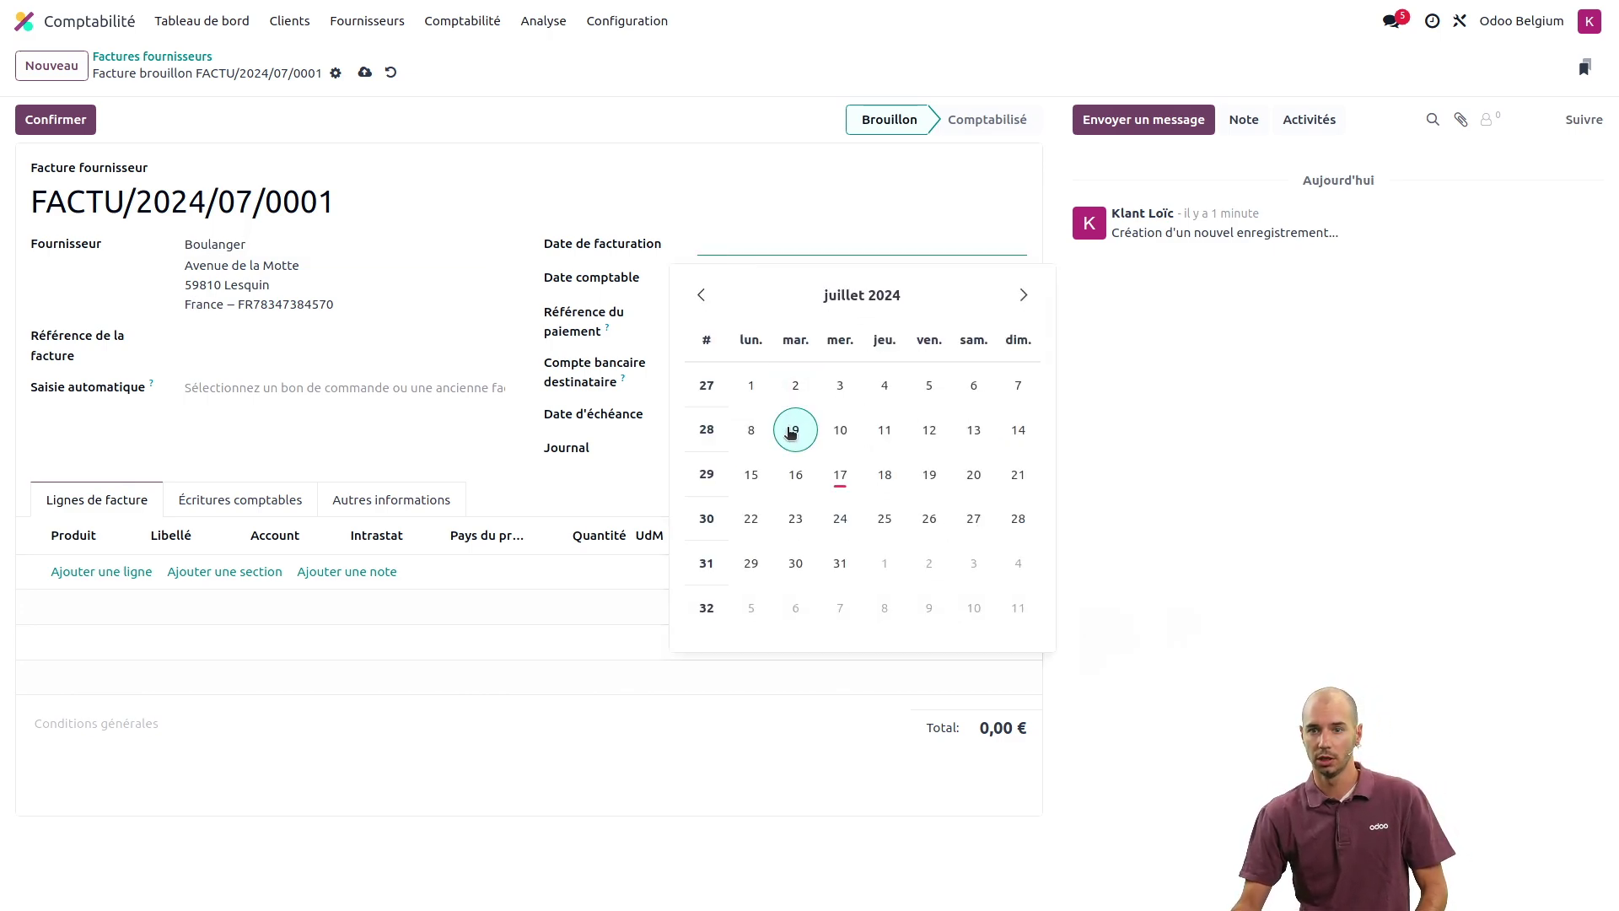
{"action": "left_click", "coordinate": [795, 474]}
- Add an intrastat product line with Intrastat code 12 (direct trade) and unit price 100
{"action": "left_click", "coordinate": [84, 572]}
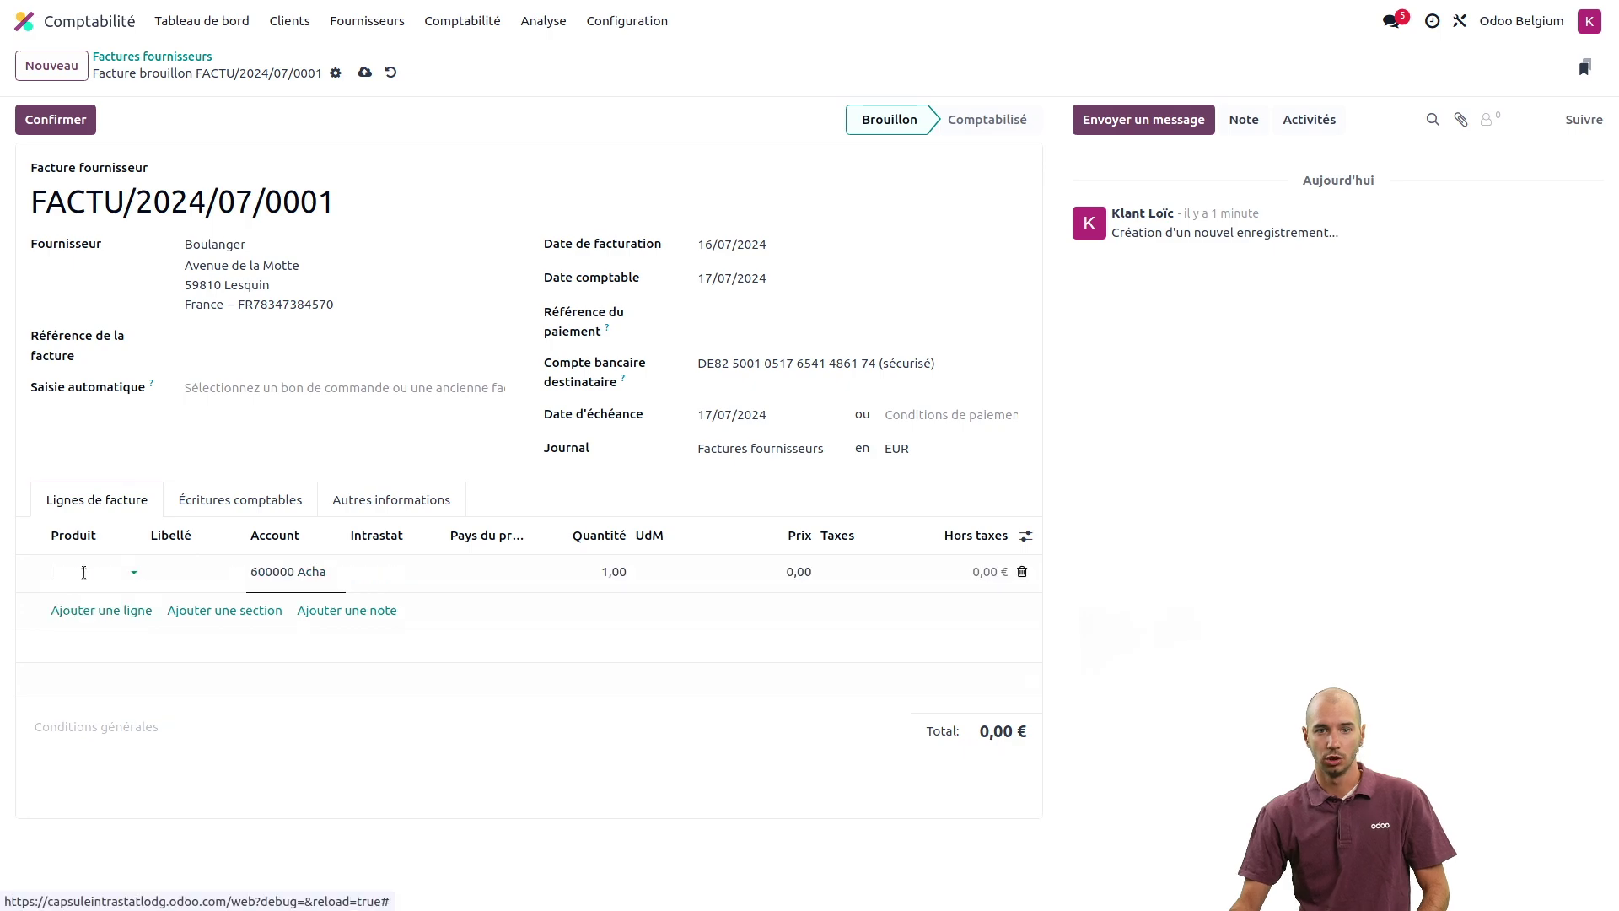
{"action": "type", "text": "intr"}
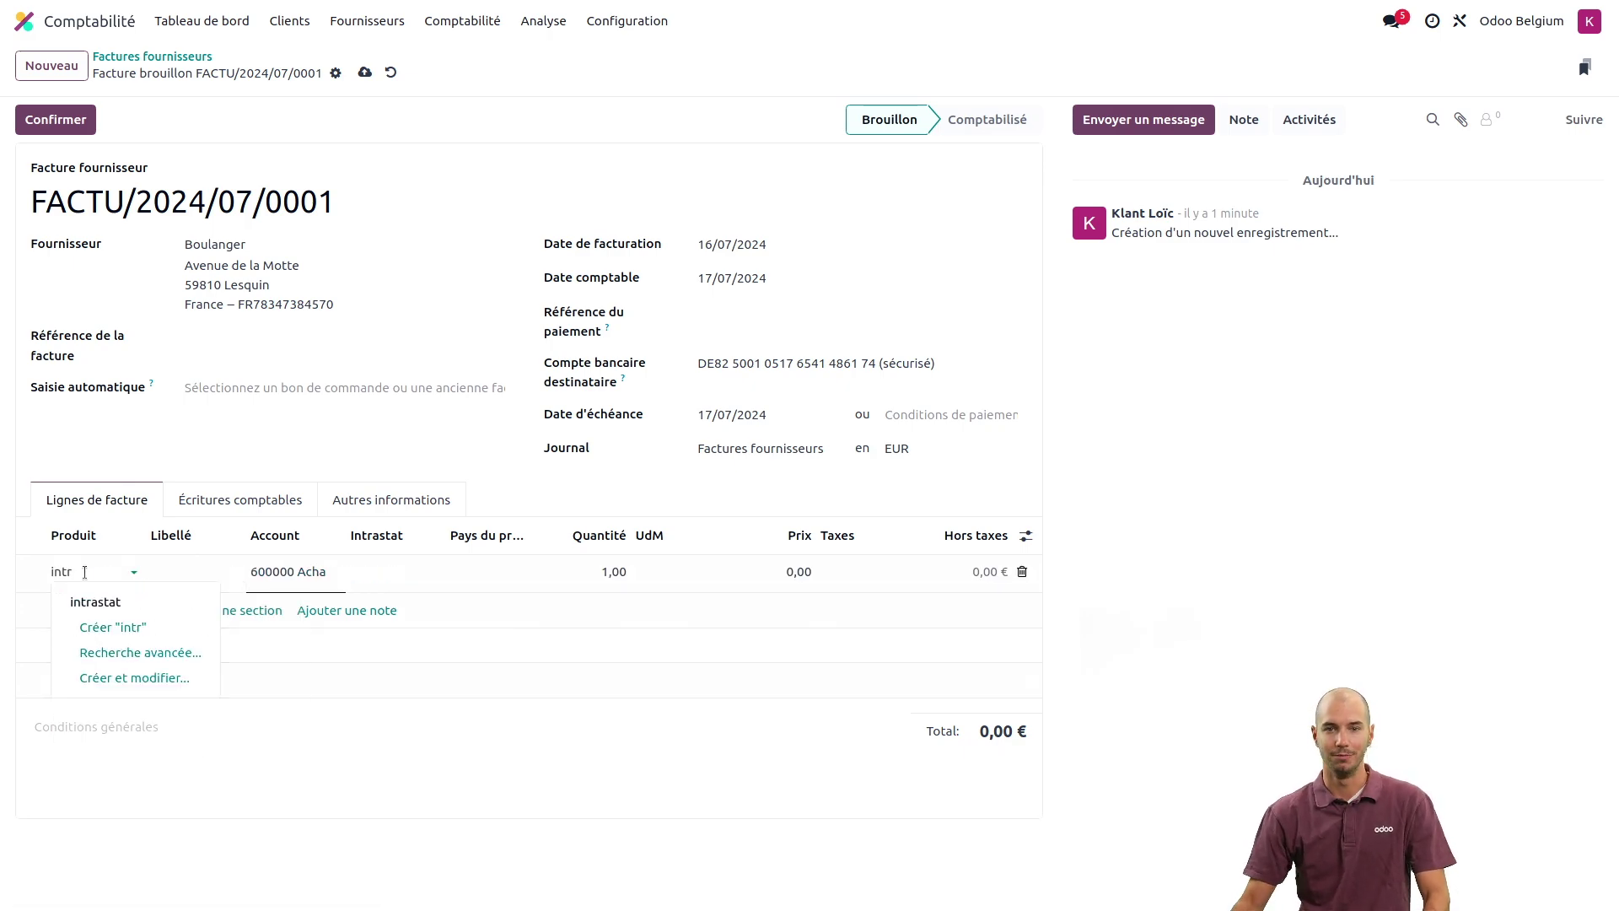
{"action": "left_click", "coordinate": [95, 601]}
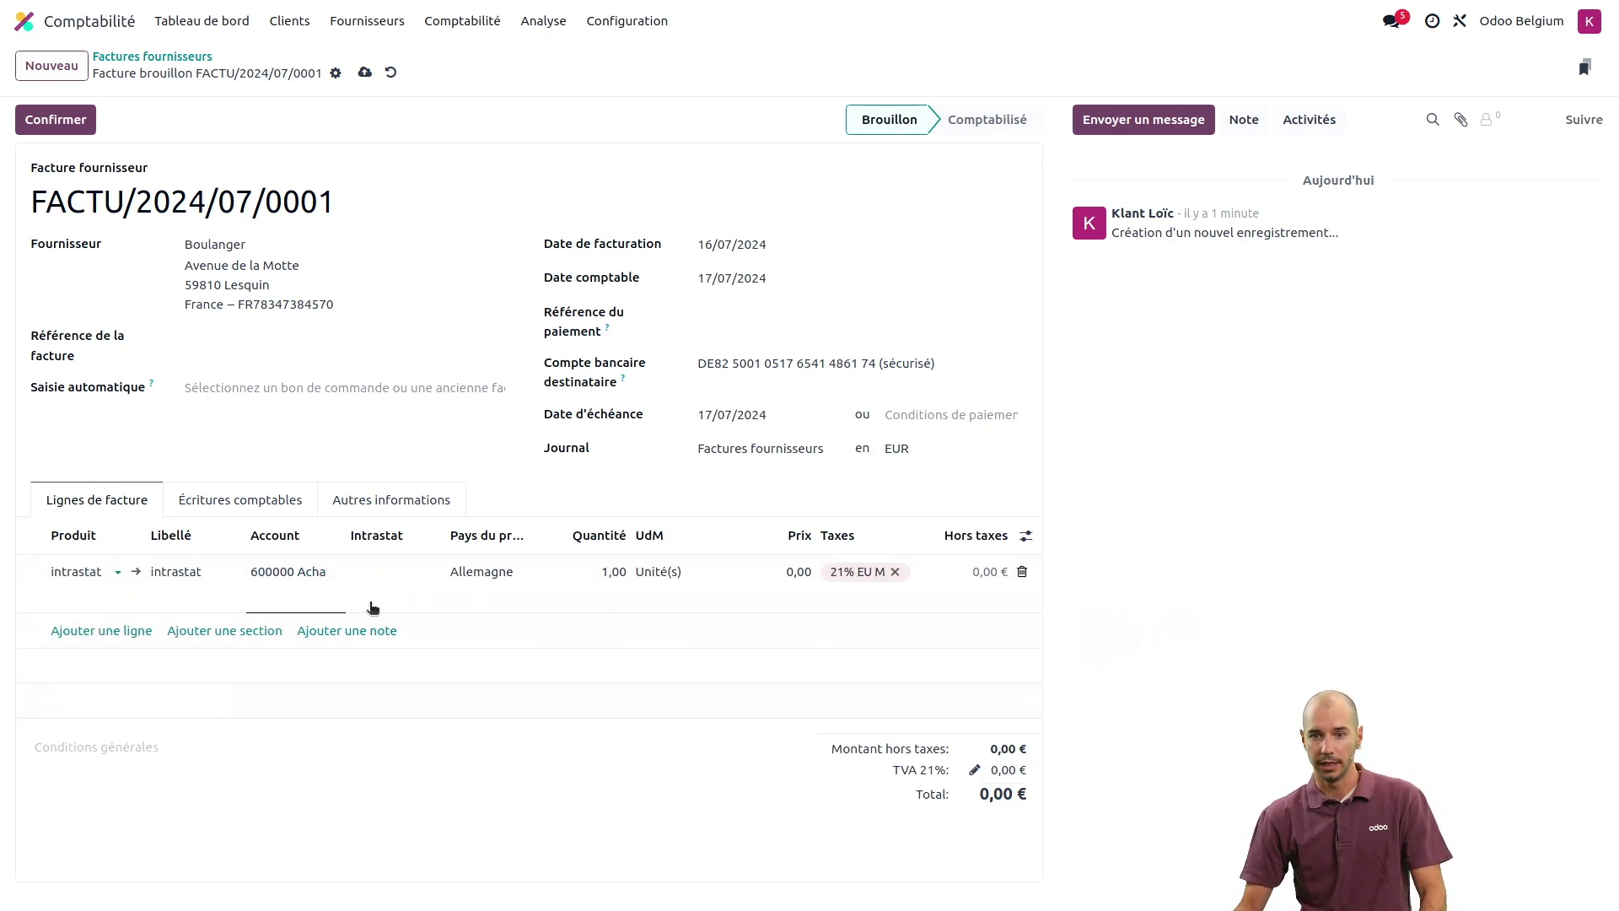
{"action": "left_click", "coordinate": [384, 574]}
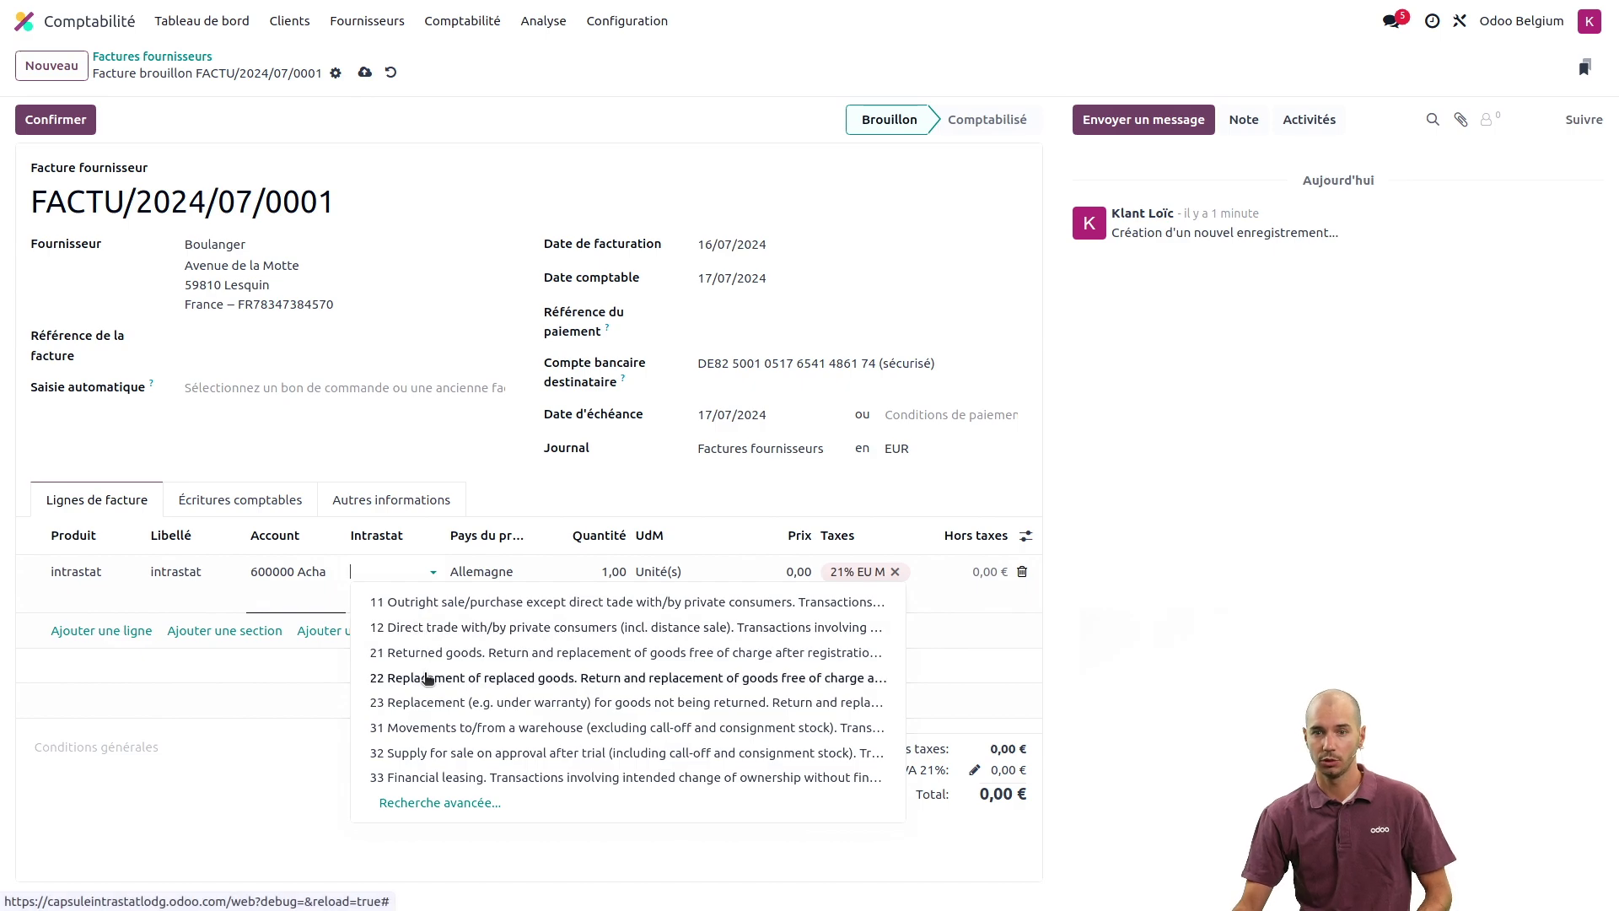
{"action": "left_click", "coordinate": [419, 625]}
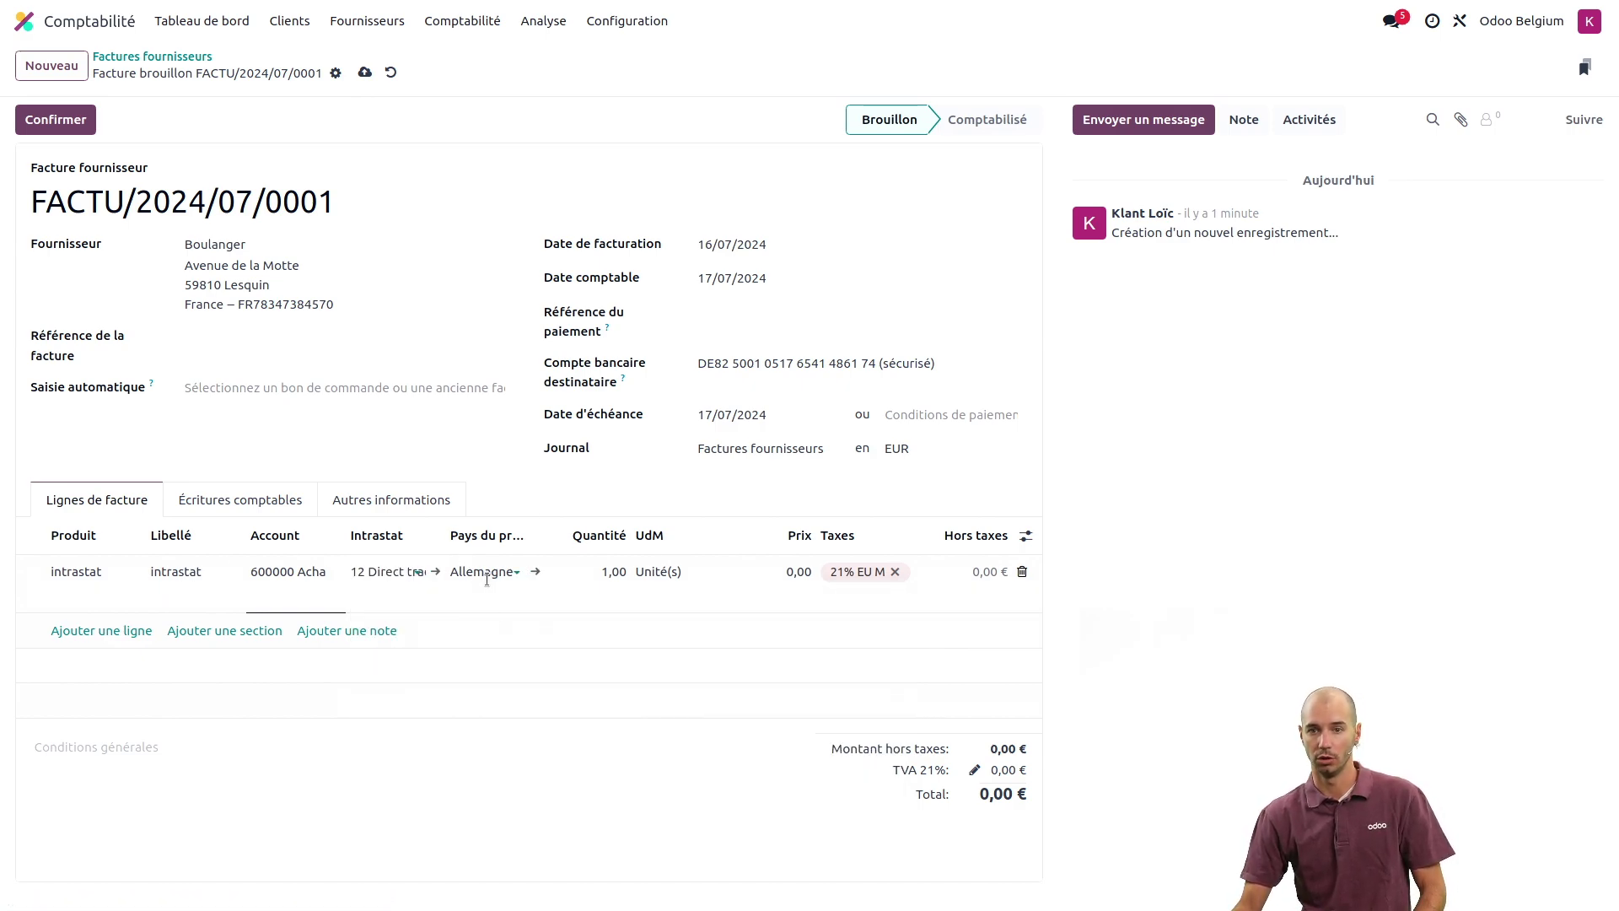
{"action": "left_click", "coordinate": [771, 570]}
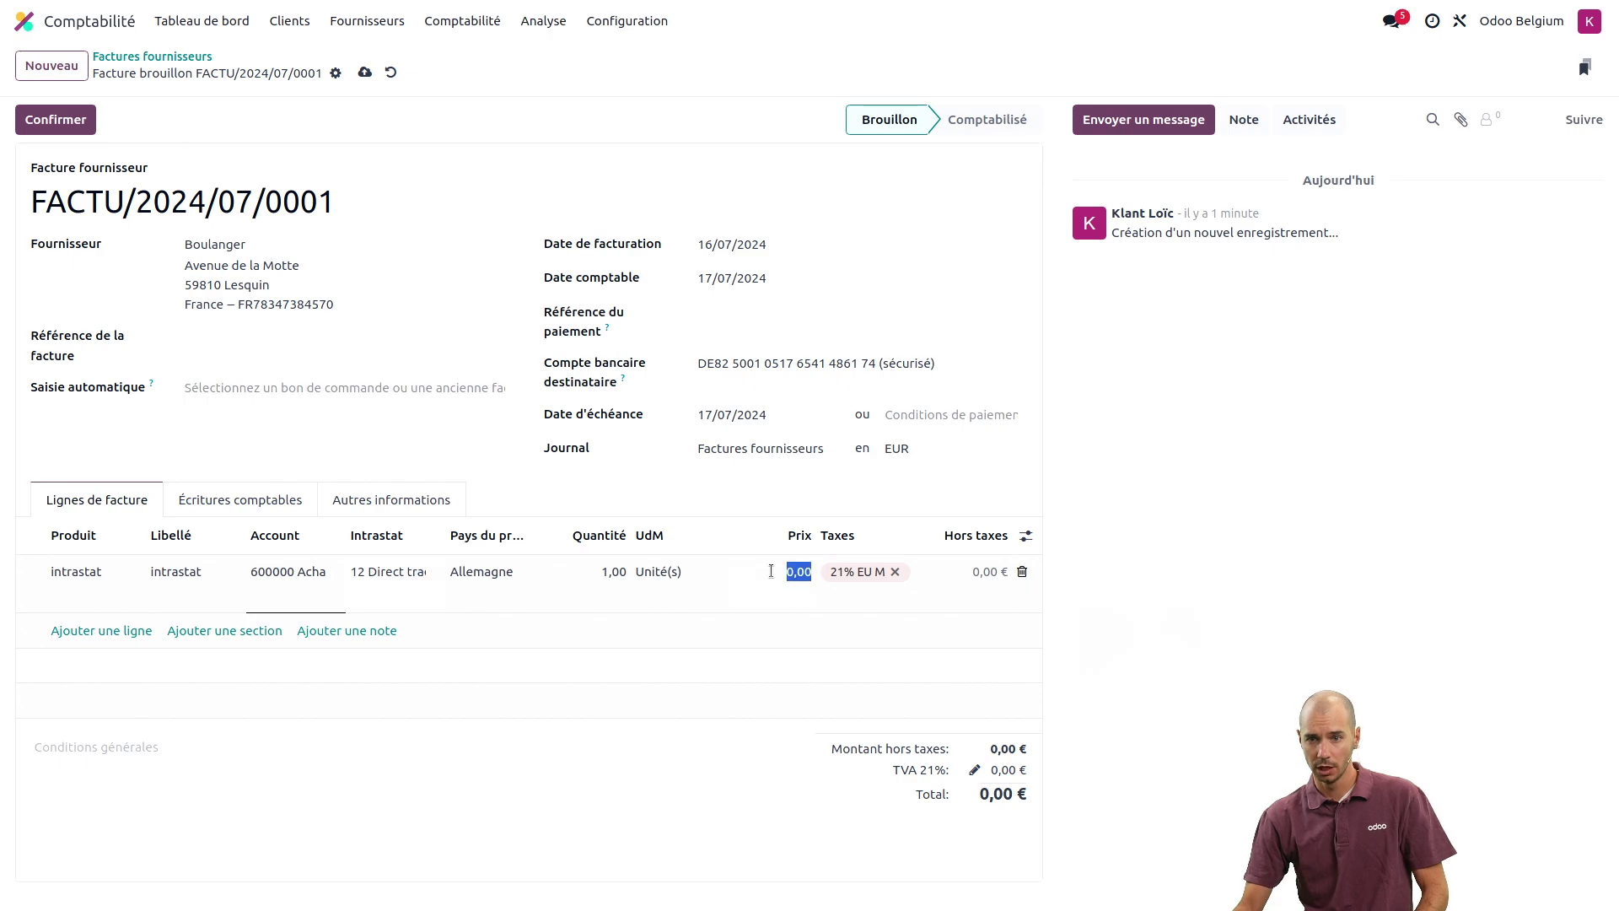
{"action": "type", "text": "10"}
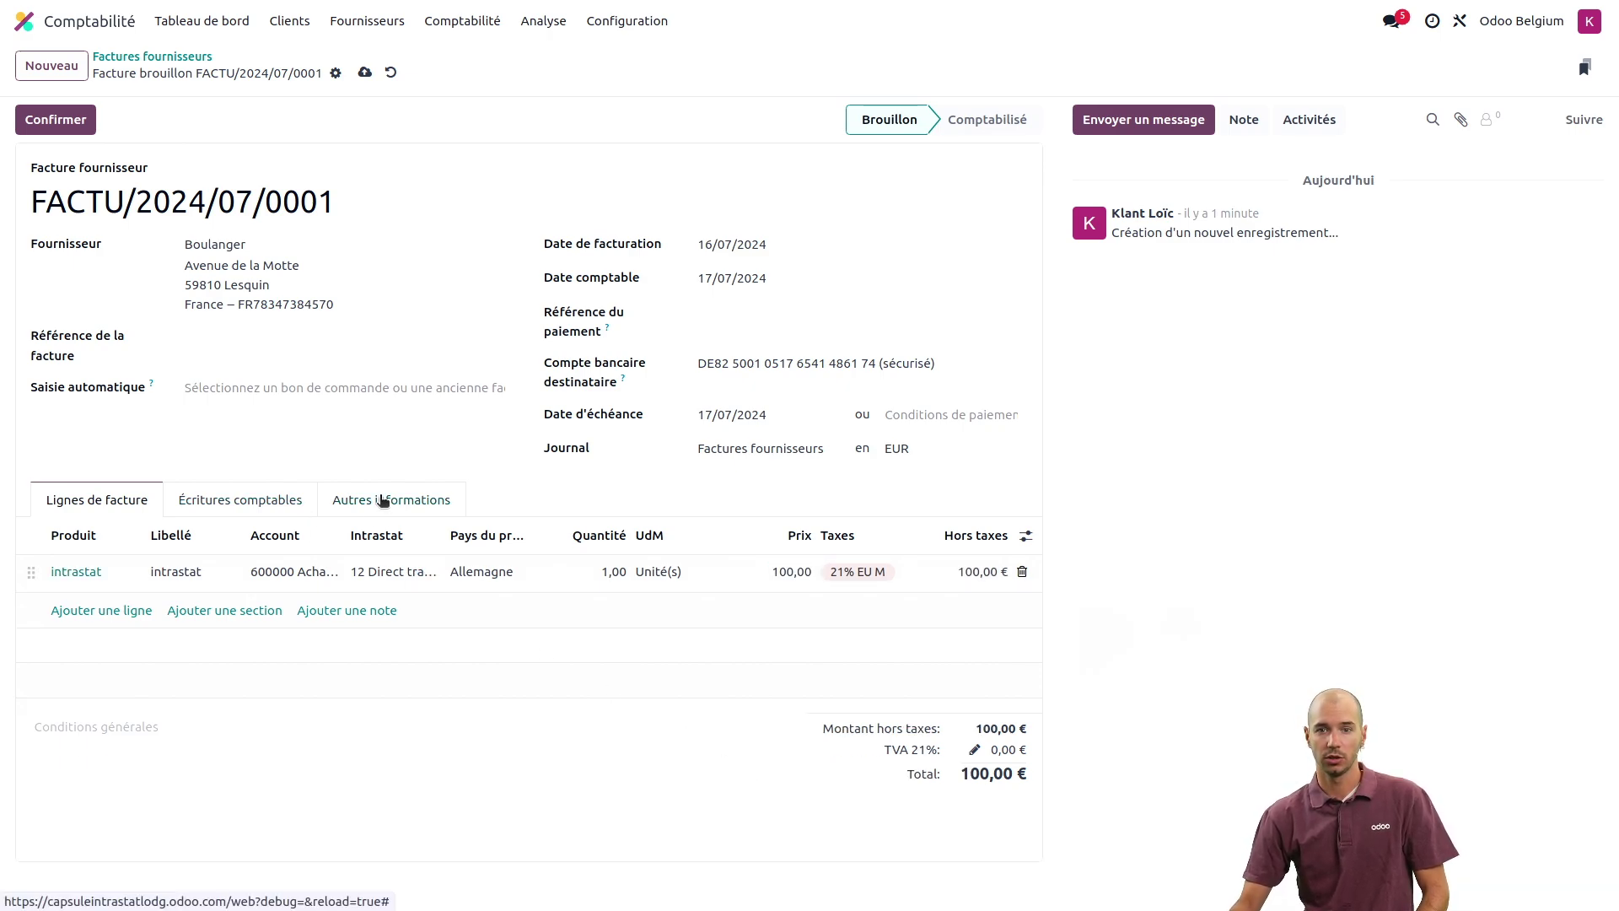
- Set the Boulanger bill's Intrastat transport mode to 3 Road transport and confirm the bill
{"action": "left_click", "coordinate": [384, 499]}
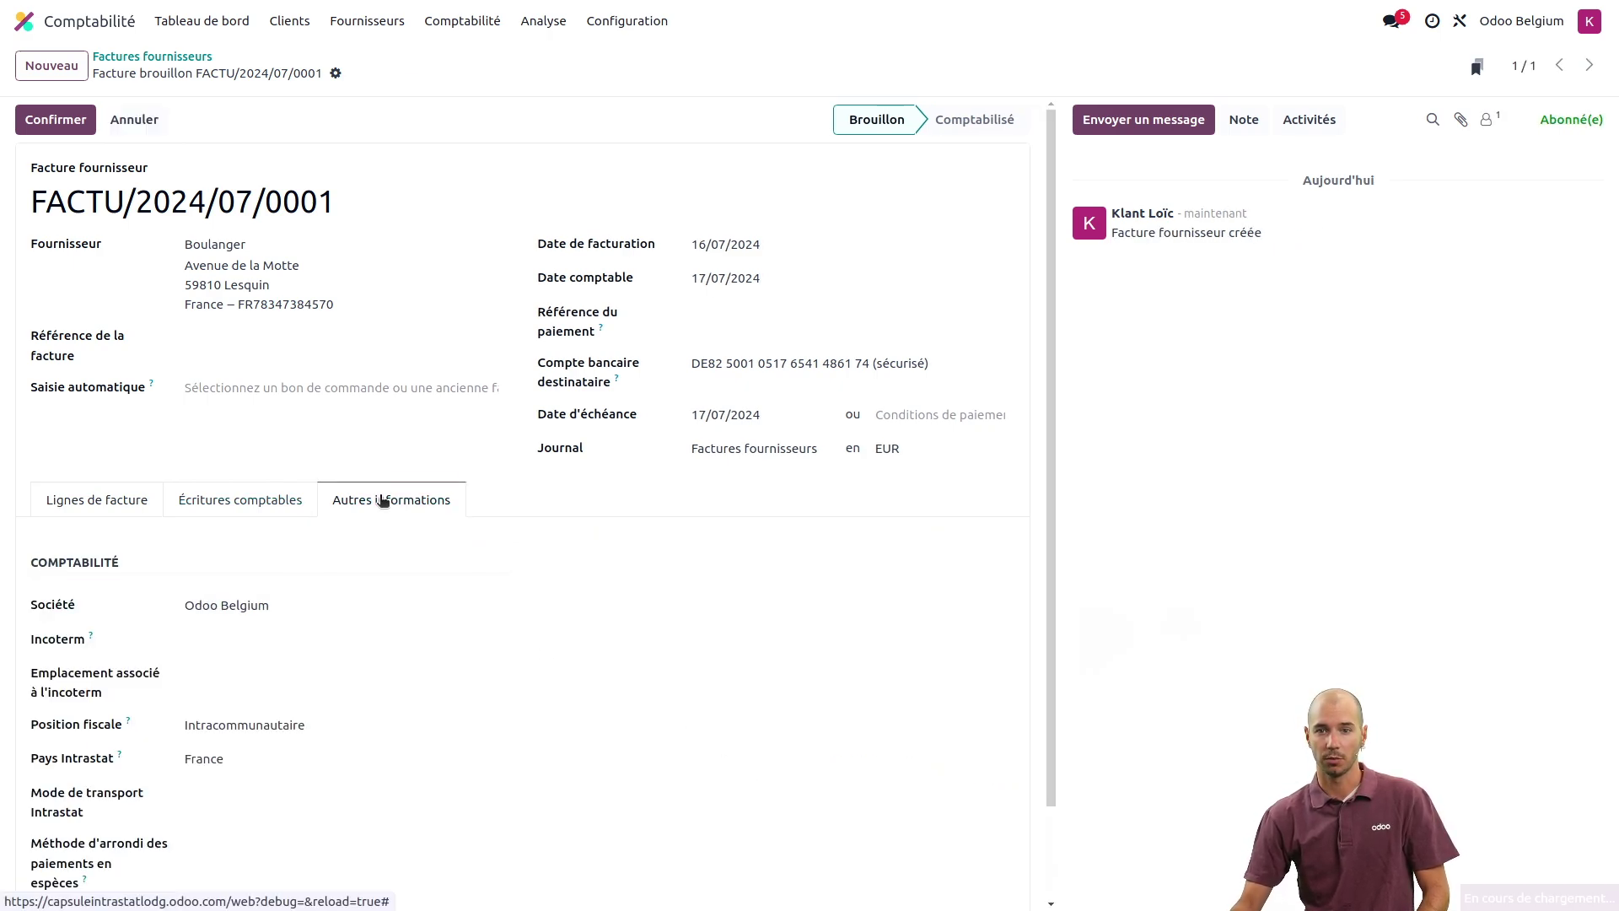
{"action": "scroll", "coordinate": [425, 596], "scroll_direction": "down", "scroll_amount": 2}
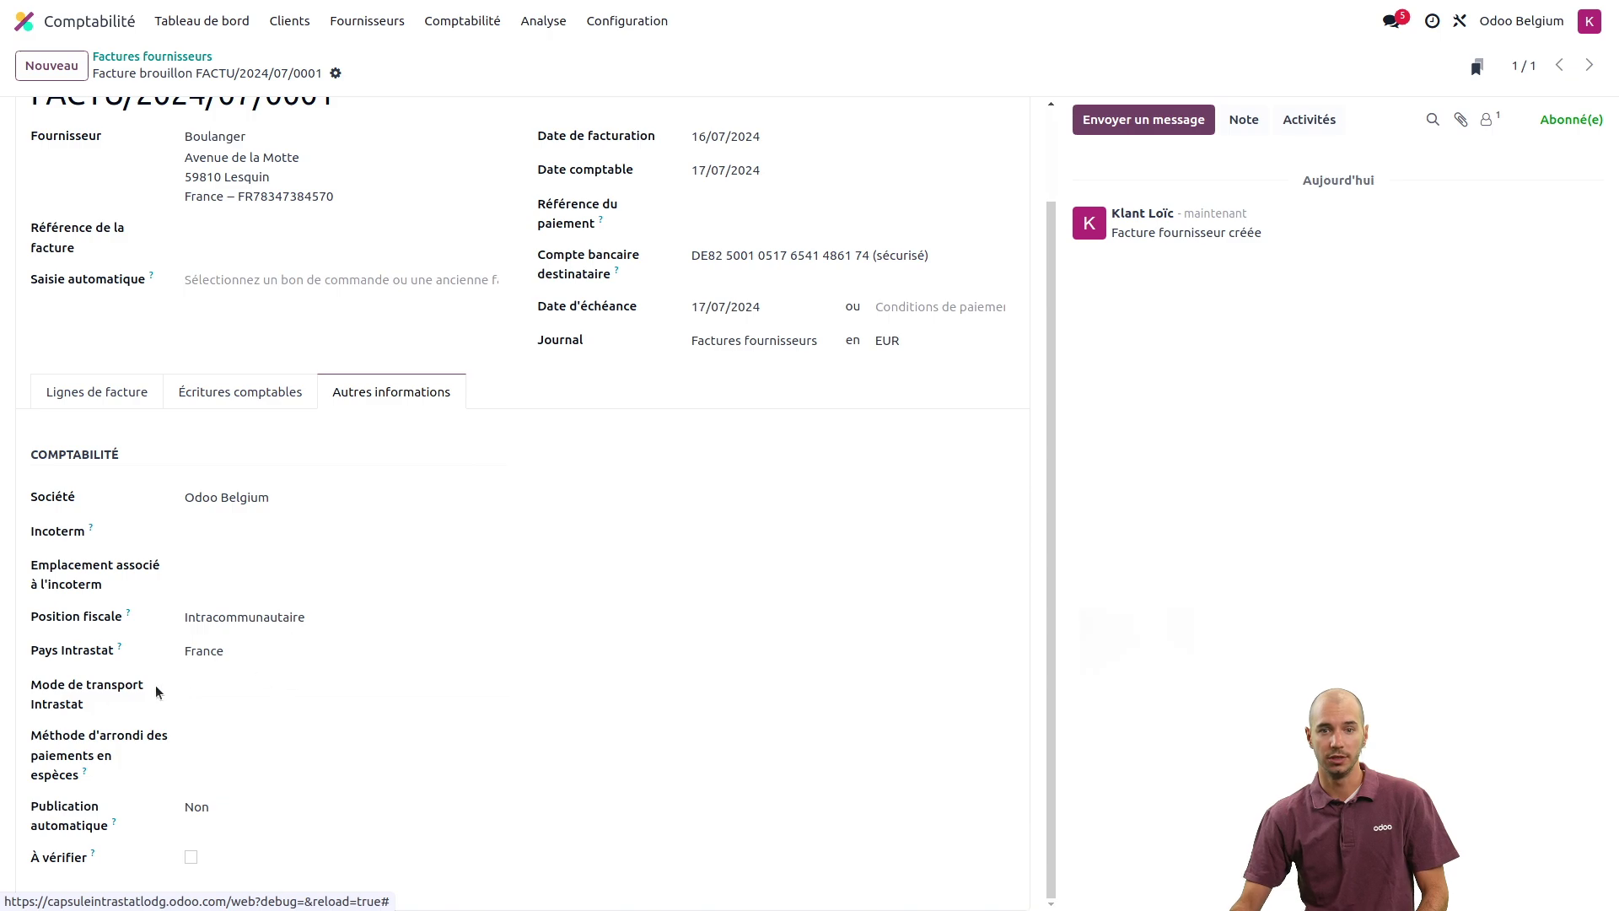
{"action": "left_click", "coordinate": [231, 684]}
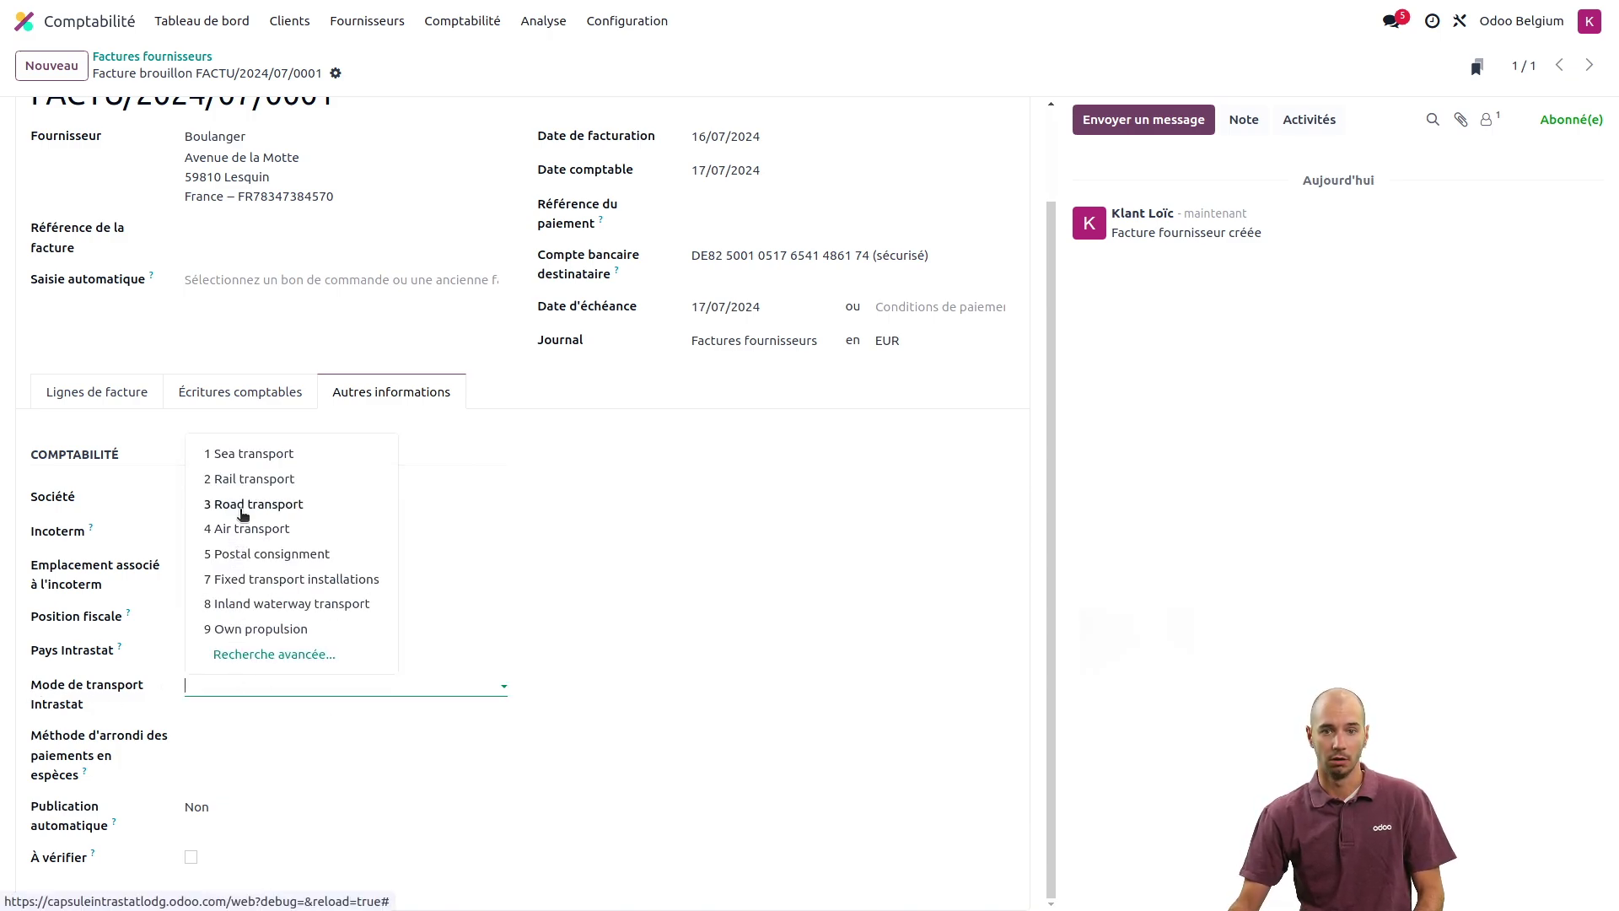
{"action": "left_click", "coordinate": [243, 506]}
{"action": "scroll", "coordinate": [330, 705], "scroll_direction": "up", "scroll_amount": 2}
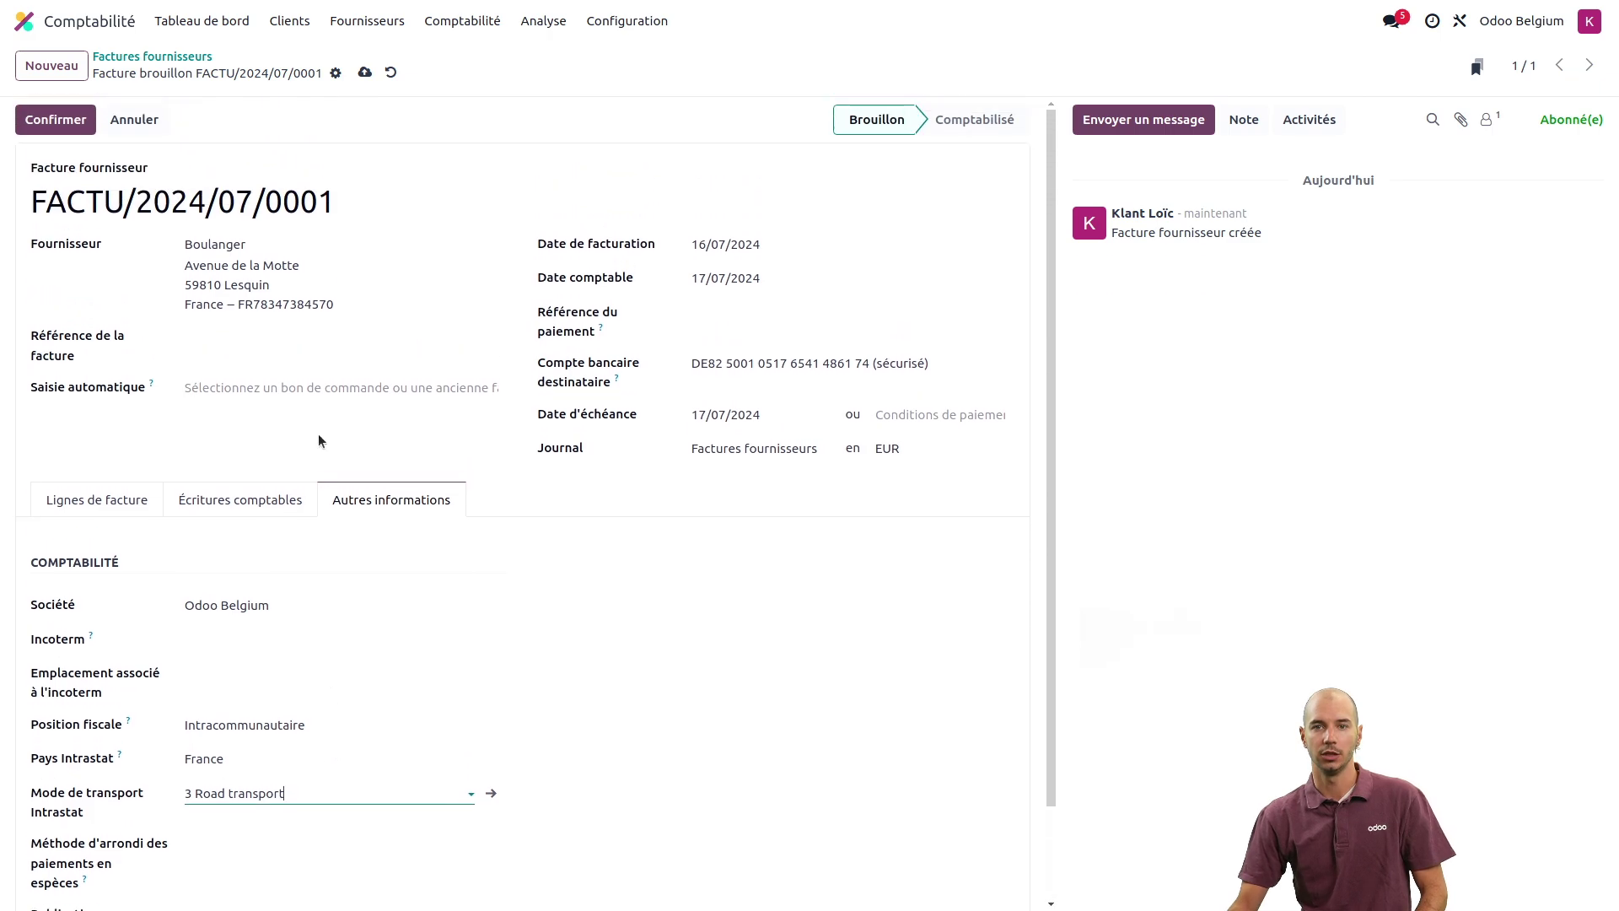
{"action": "left_click", "coordinate": [55, 124]}
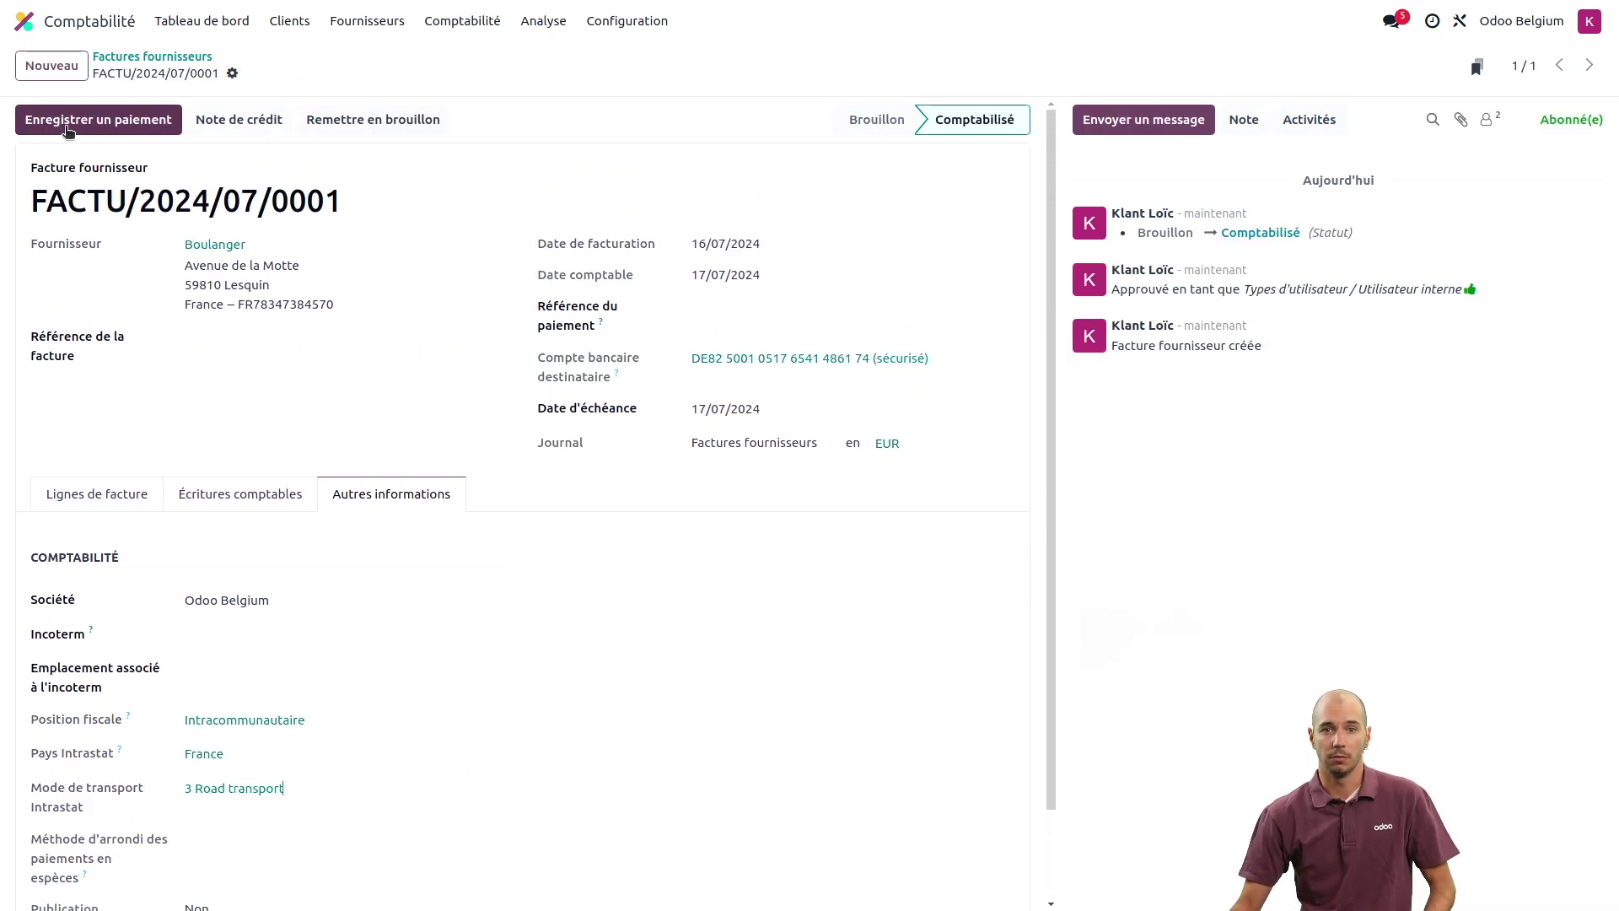
- Show the Intrastat report for this month (July 2024) and check its export formats without exporting
{"action": "left_click", "coordinate": [534, 23]}
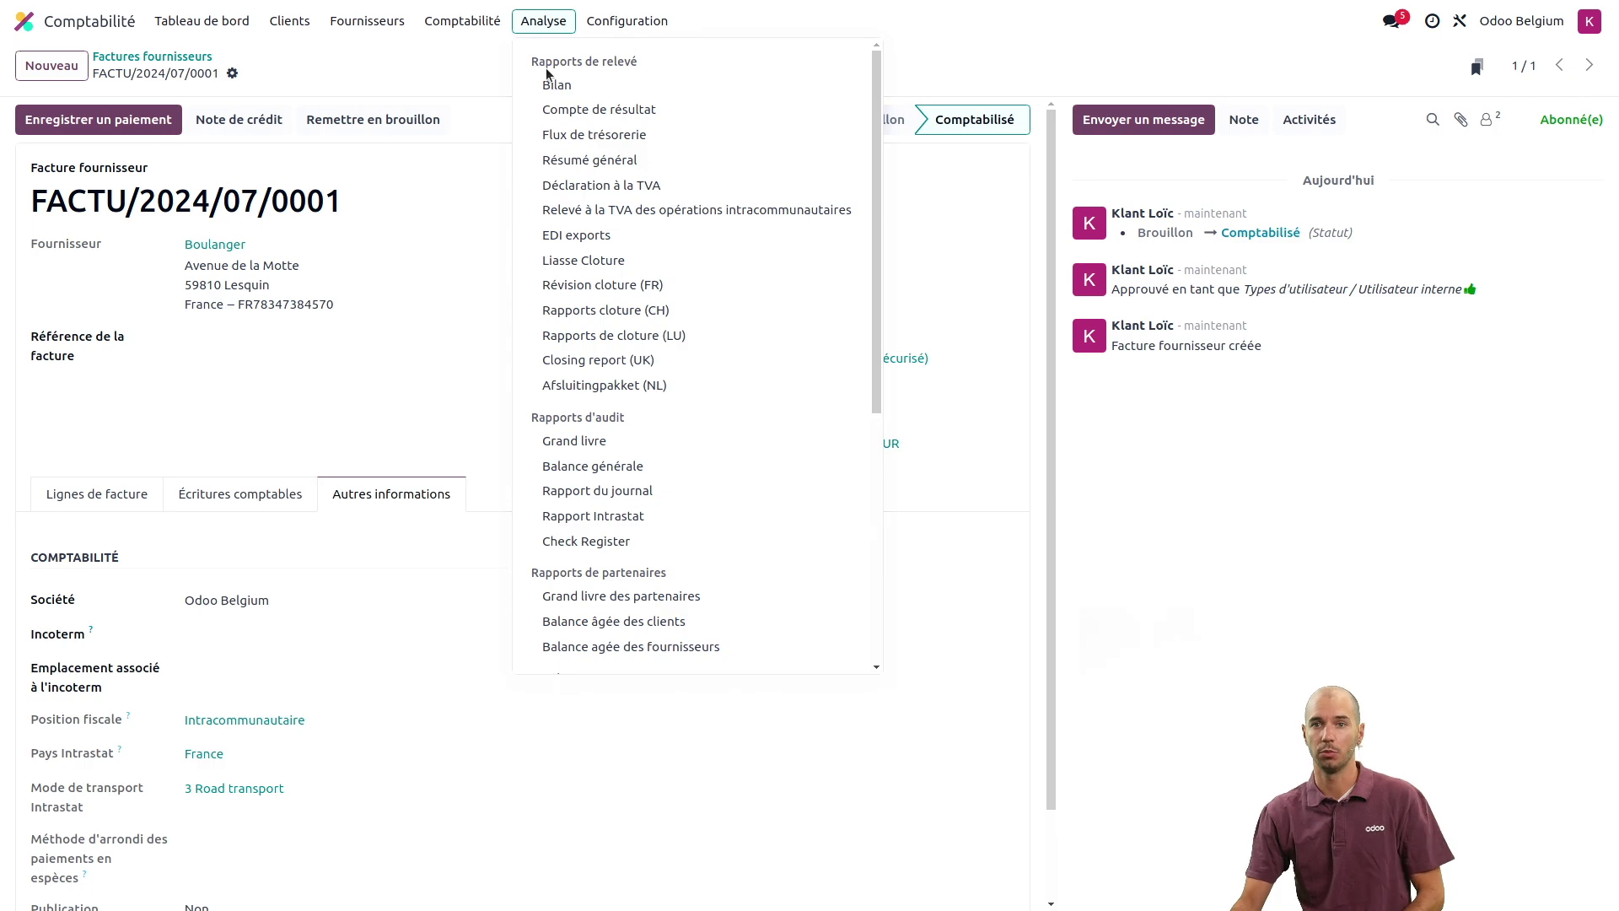
{"action": "scroll", "coordinate": [628, 253], "scroll_direction": "down", "scroll_amount": 1}
{"action": "scroll", "coordinate": [628, 253], "scroll_direction": "down", "scroll_amount": 1}
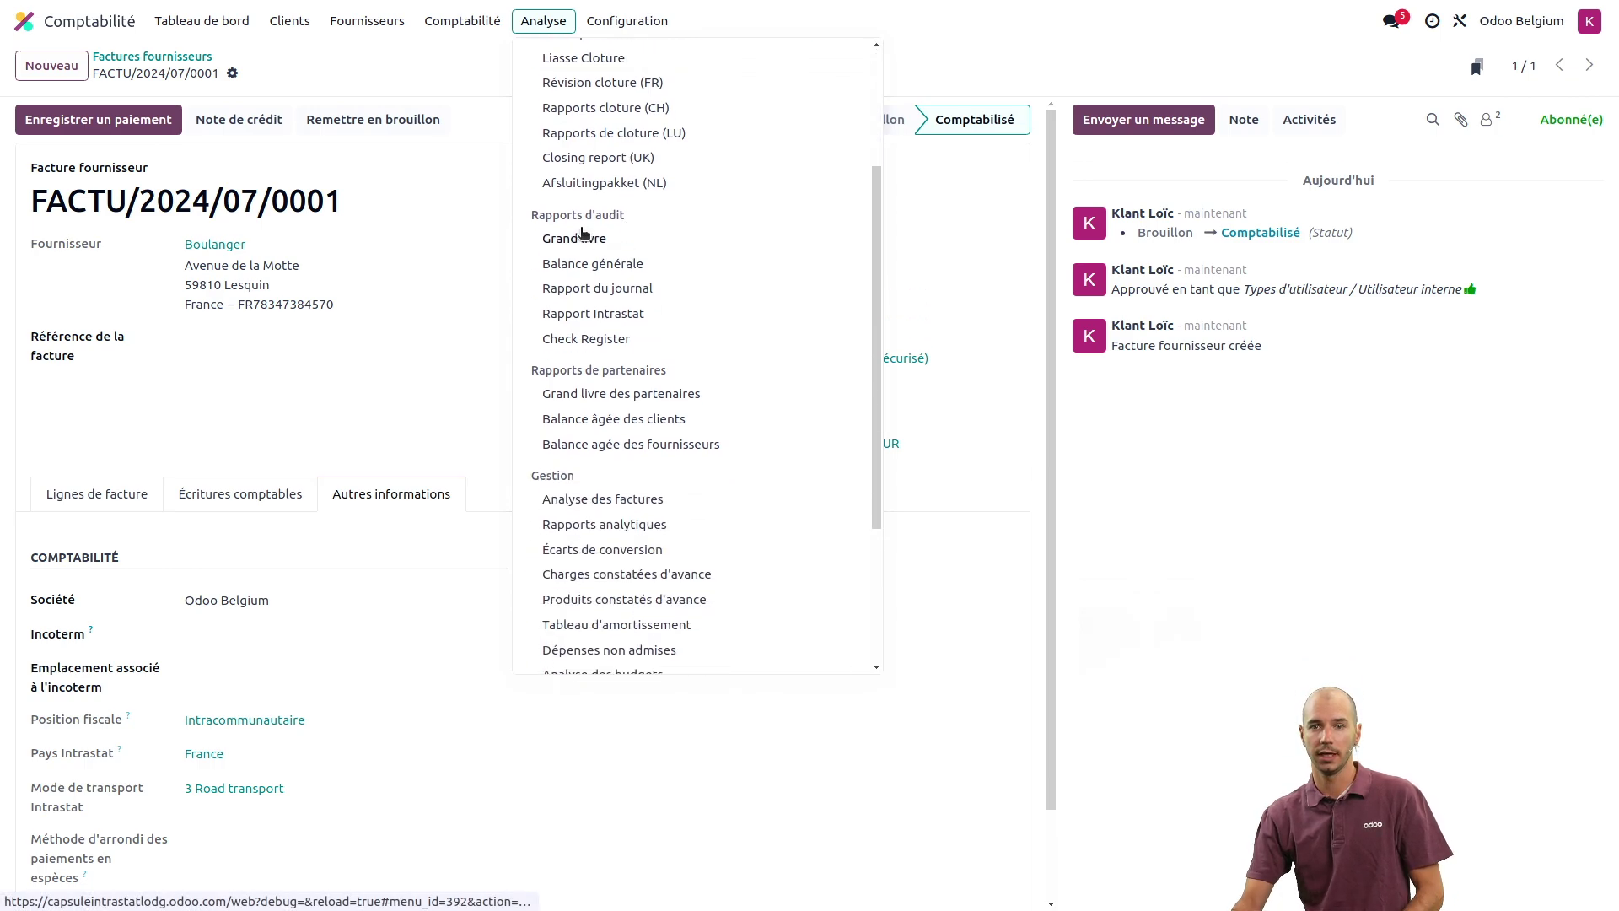
{"action": "left_click", "coordinate": [590, 314]}
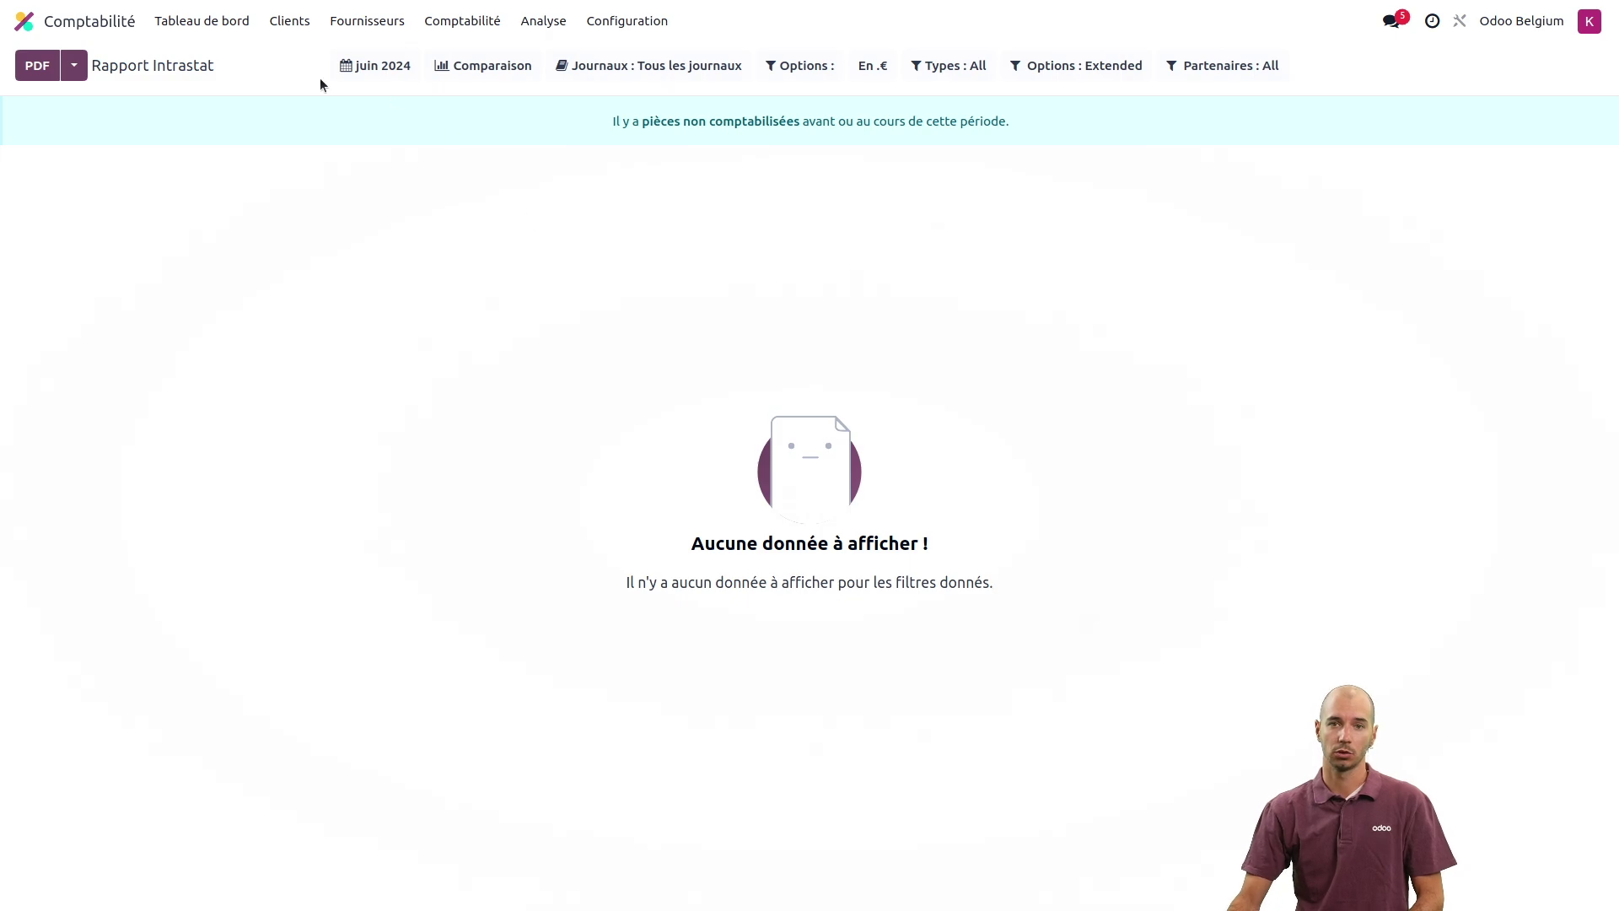
{"action": "left_click", "coordinate": [369, 67]}
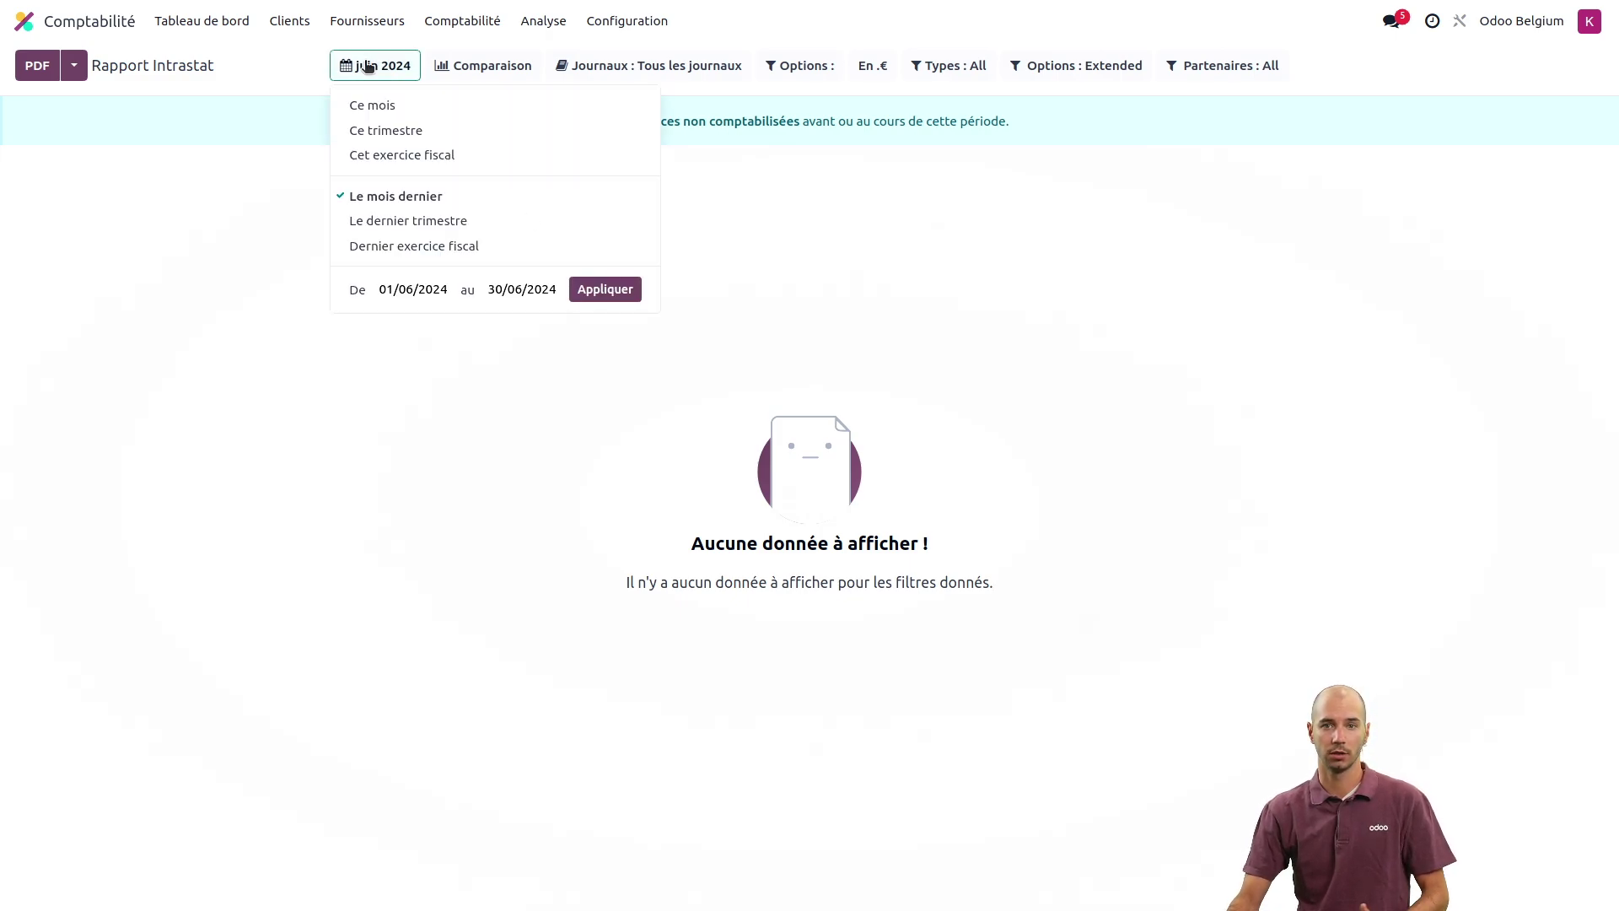
{"action": "left_click", "coordinate": [387, 107]}
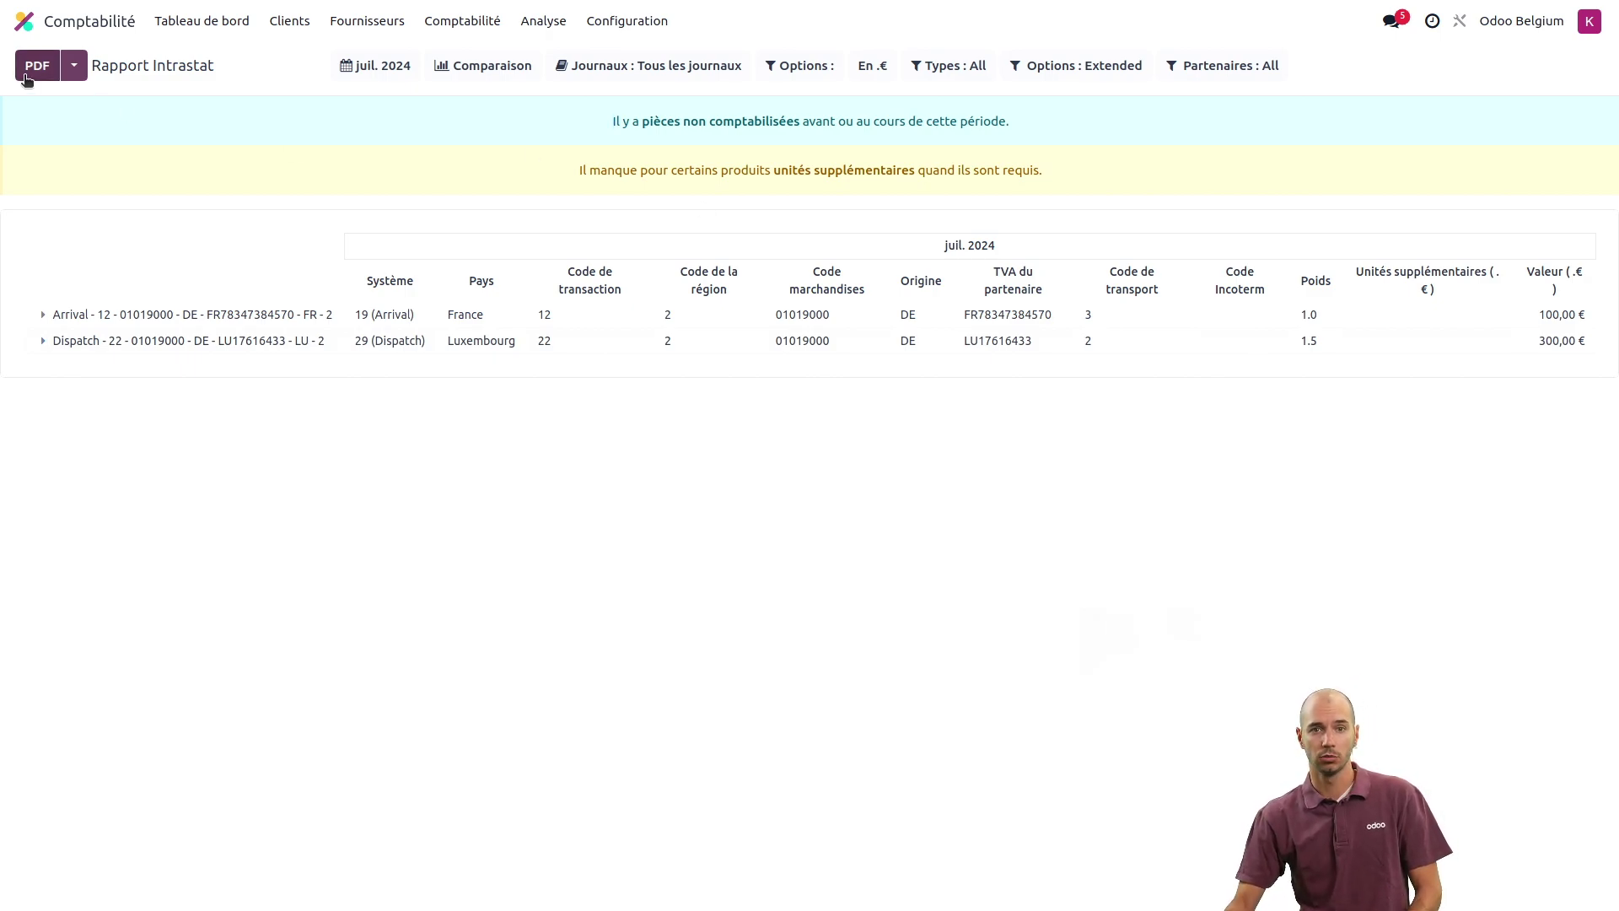
{"action": "left_click", "coordinate": [75, 66]}
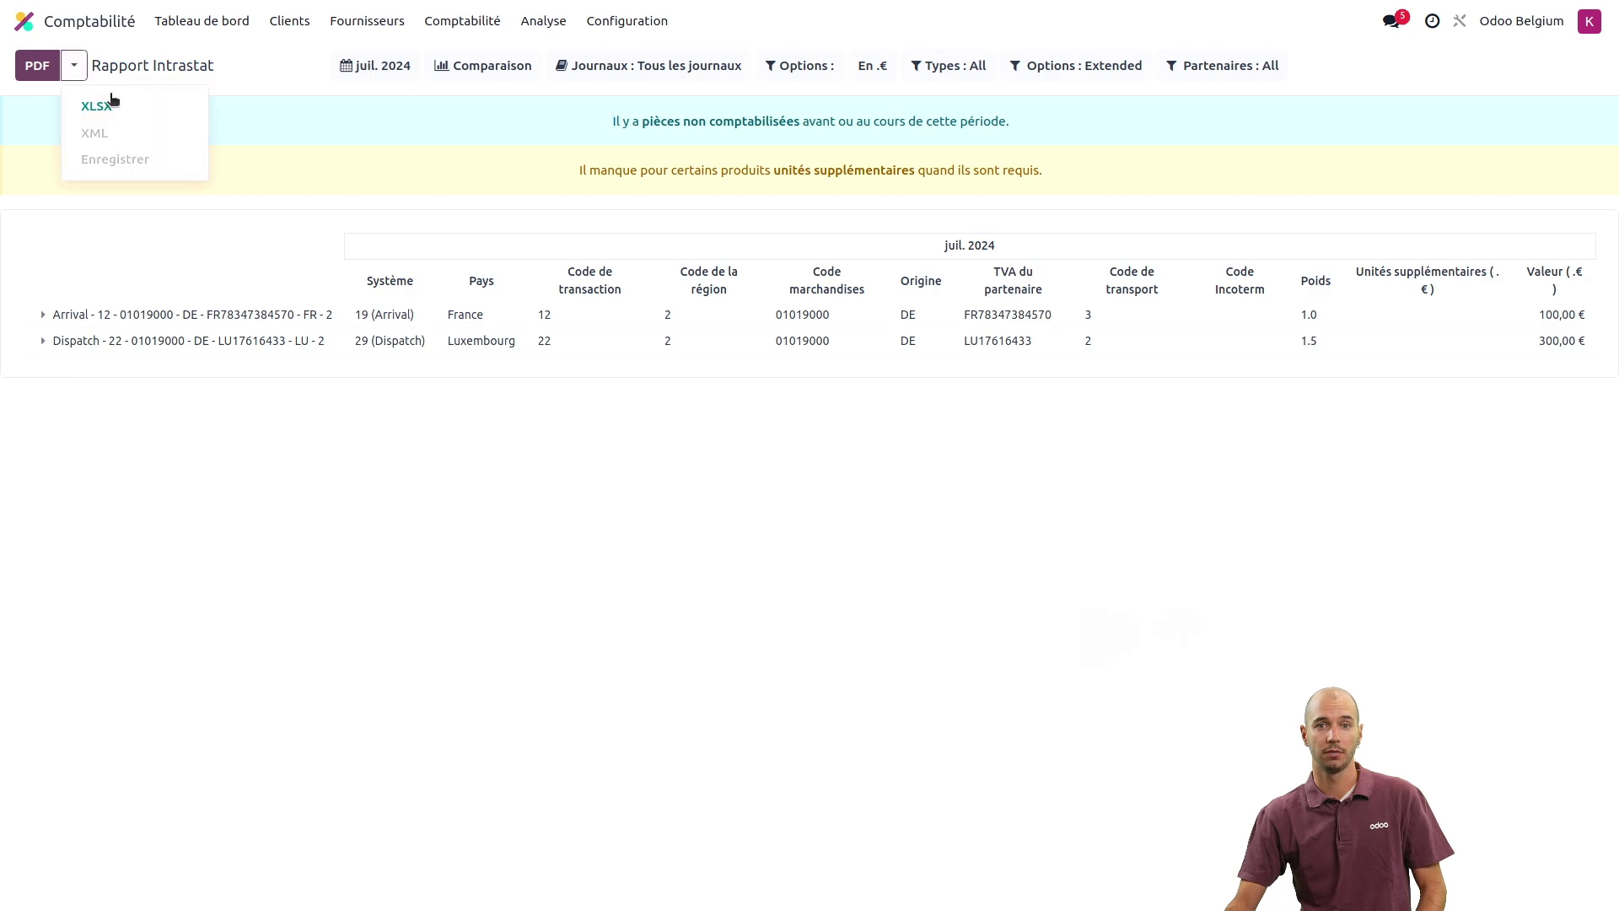
{"action": "left_click", "coordinate": [321, 223]}
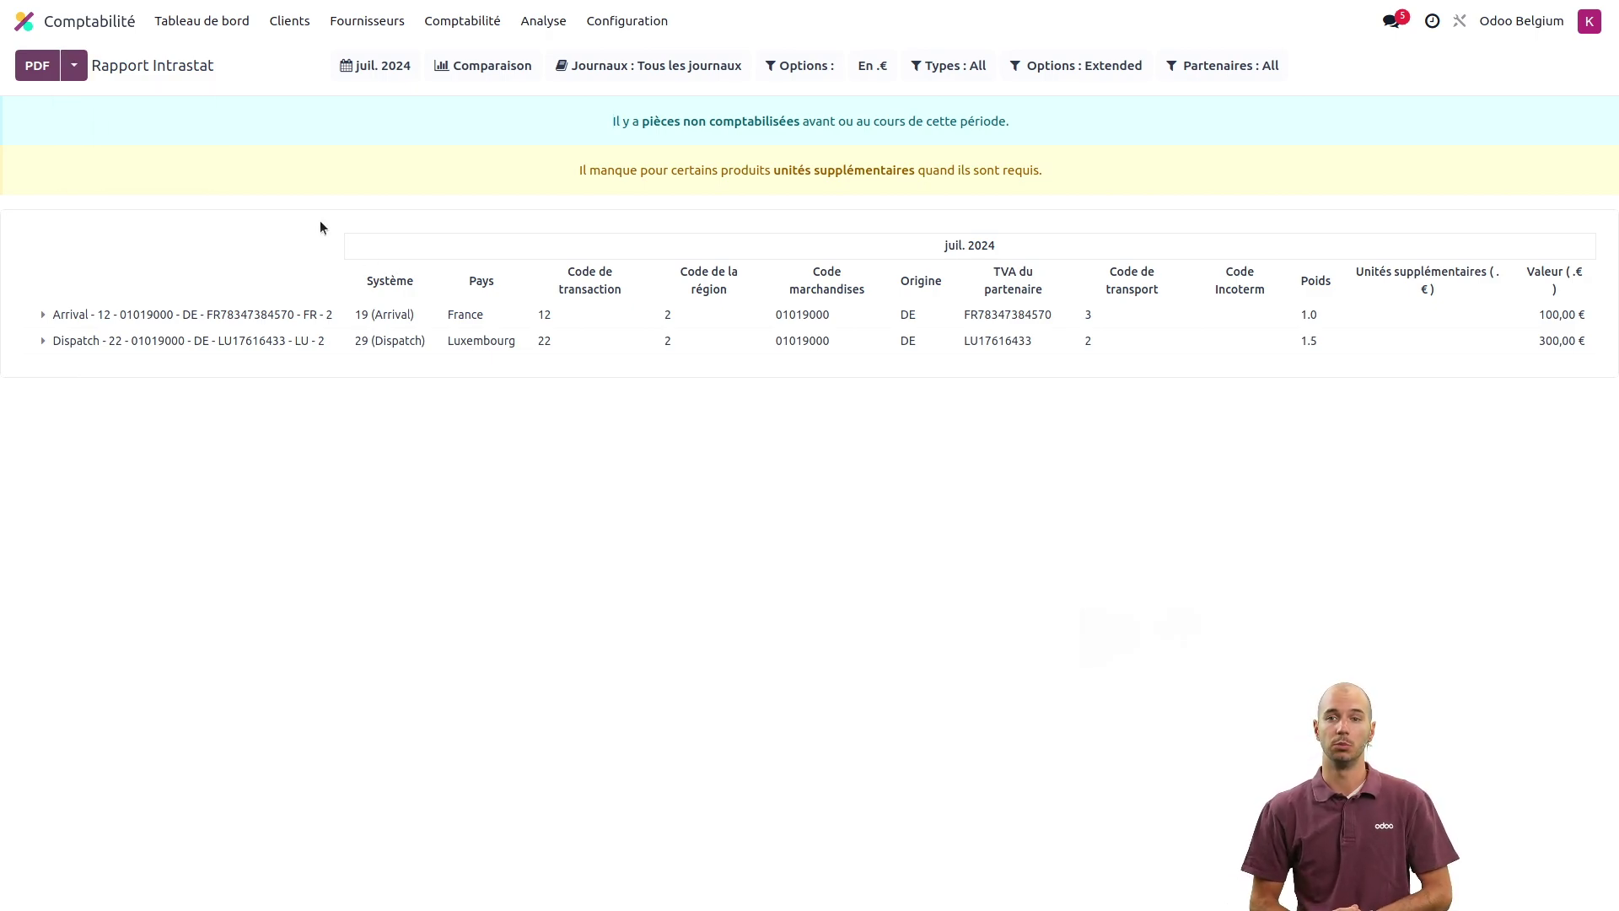